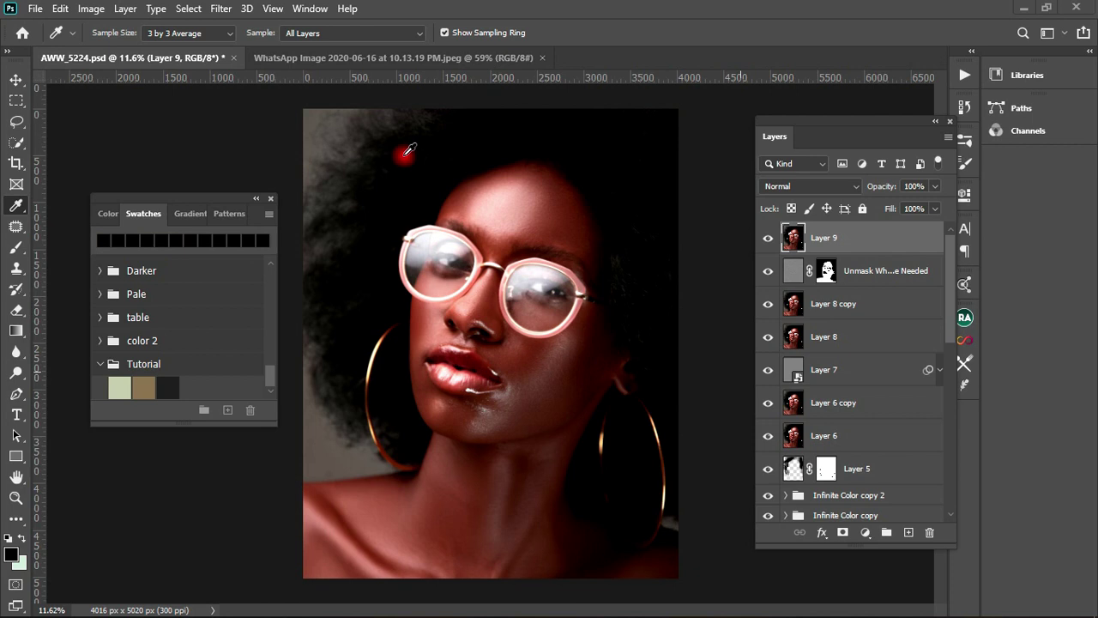
Activate the Move tool and compare the red-background couple photo with the portrait in AWW_5224.psd
click(18, 82)
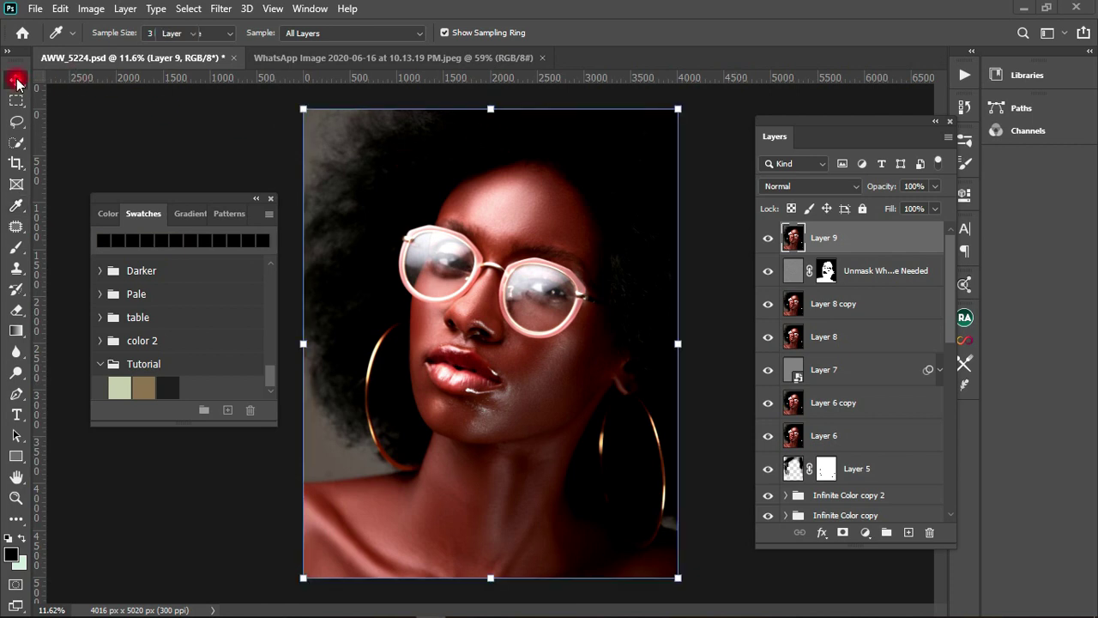
click(328, 59)
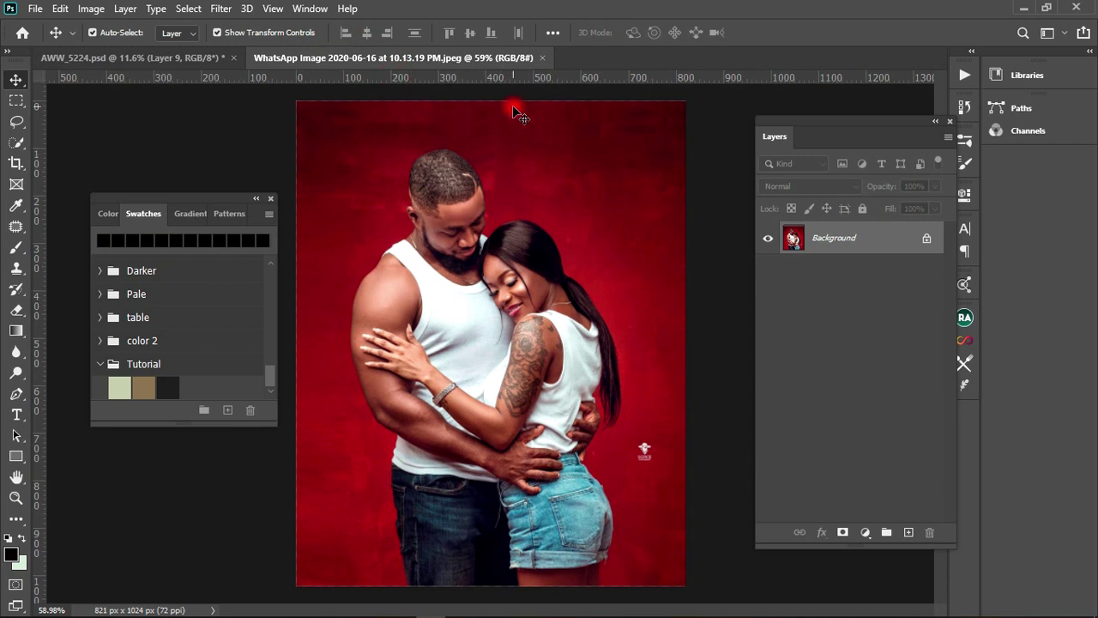
scroll(514, 111, up, 1)
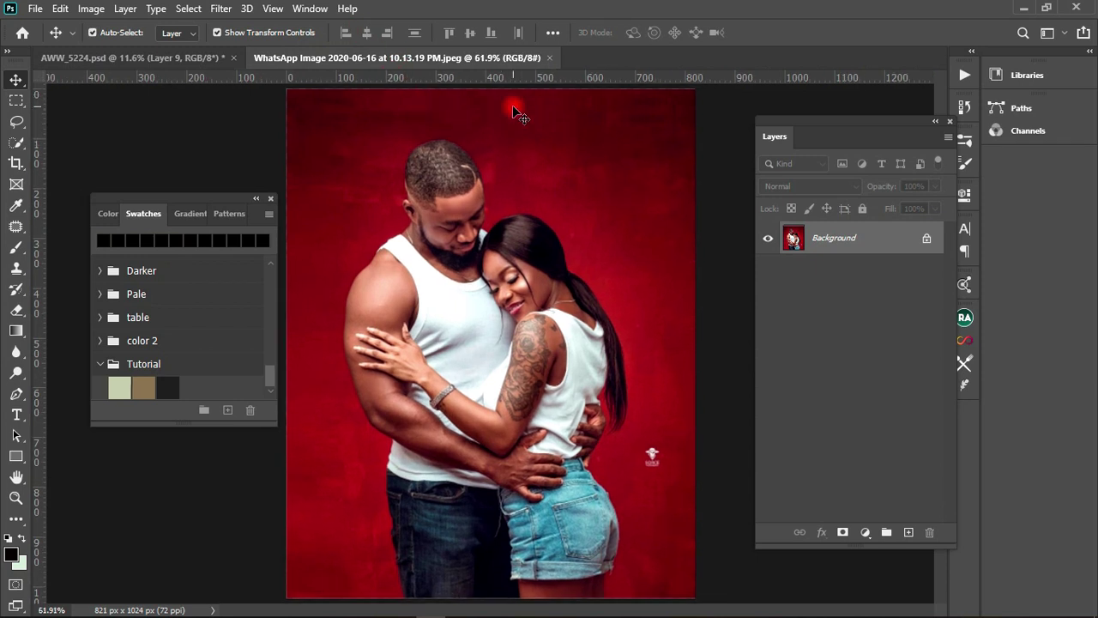
click(79, 58)
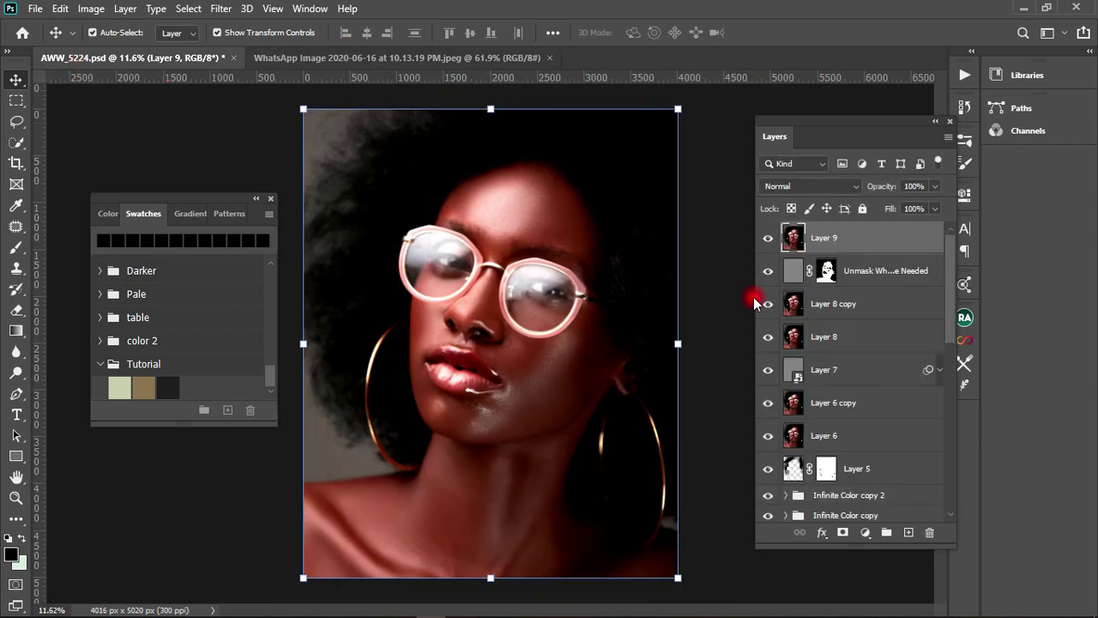
Open the Save for Web (Legacy) export for the red-background couple photo
click(488, 58)
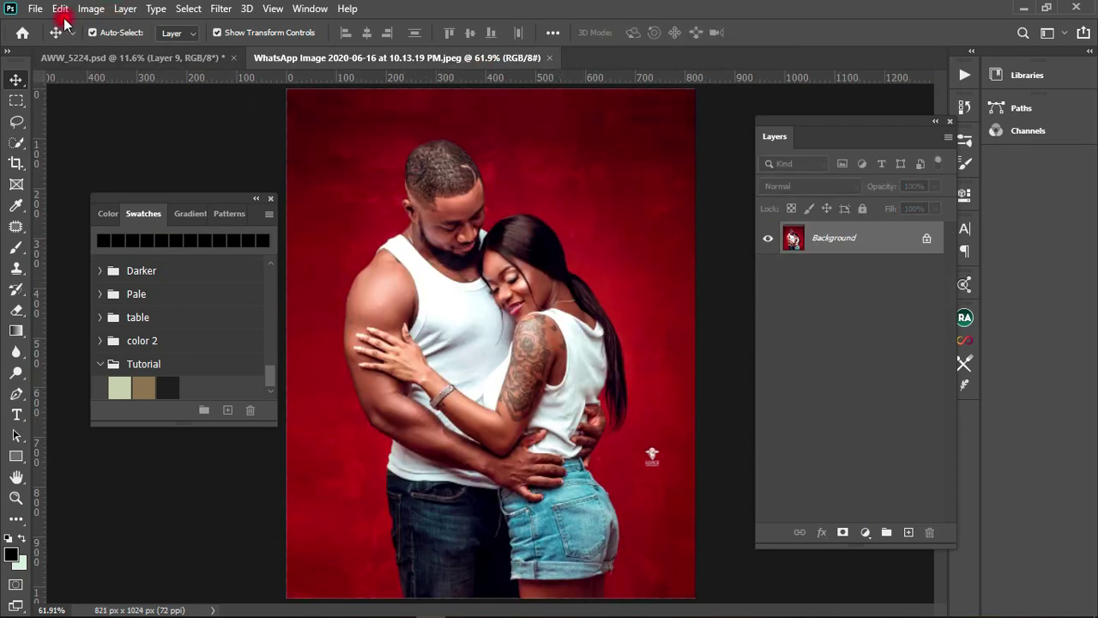
click(36, 10)
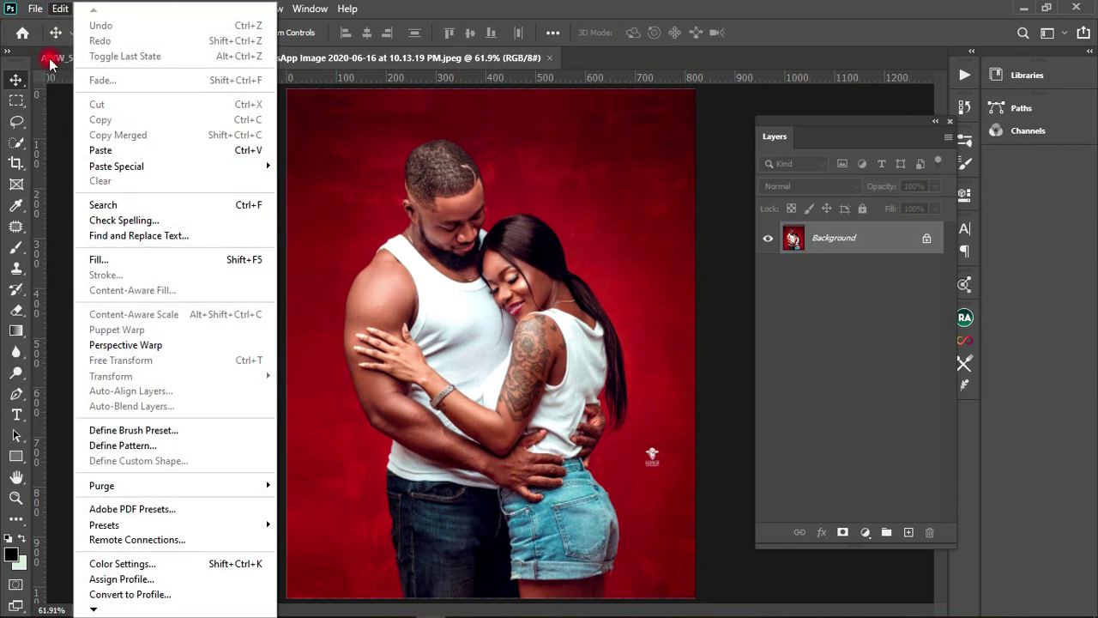
mouse_move(164, 245)
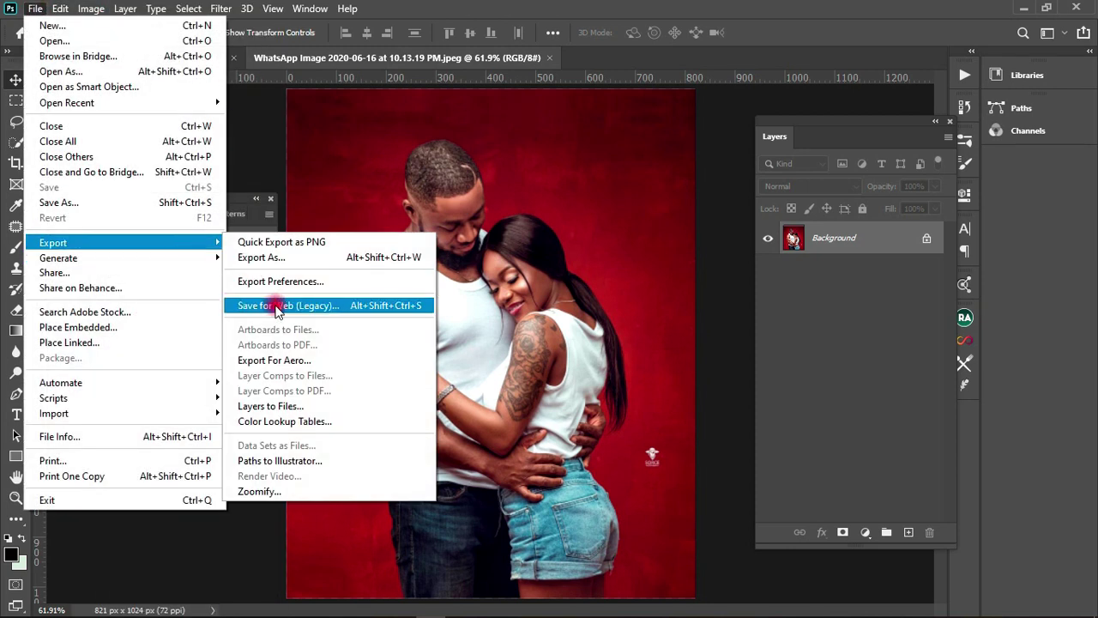
click(372, 304)
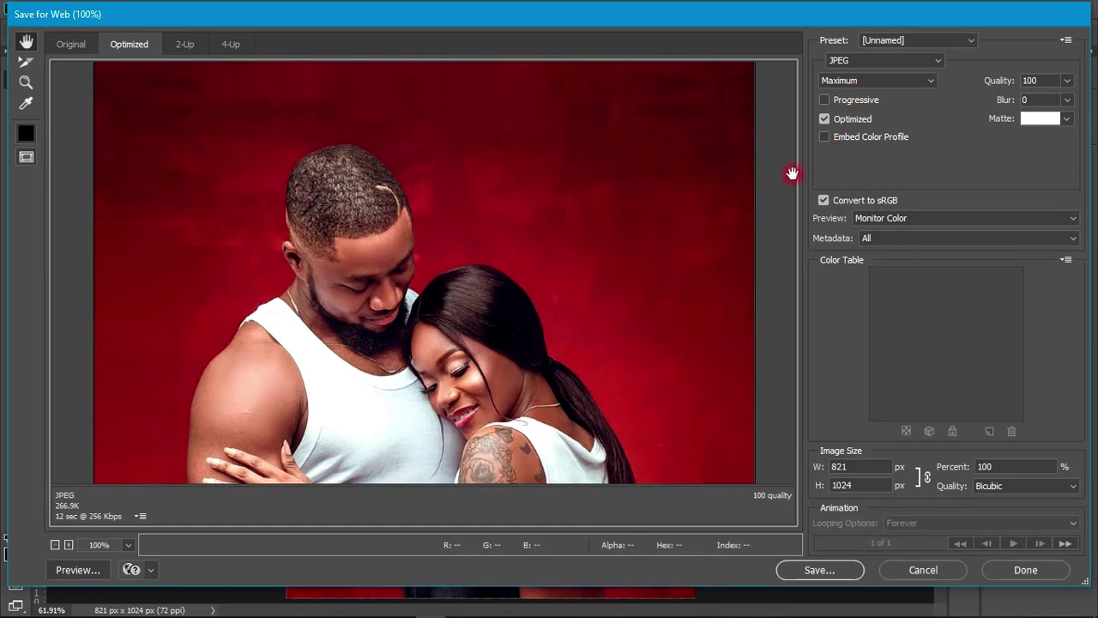
Set the export format to GIF and reduce the palette to 3 colors
click(861, 61)
click(858, 73)
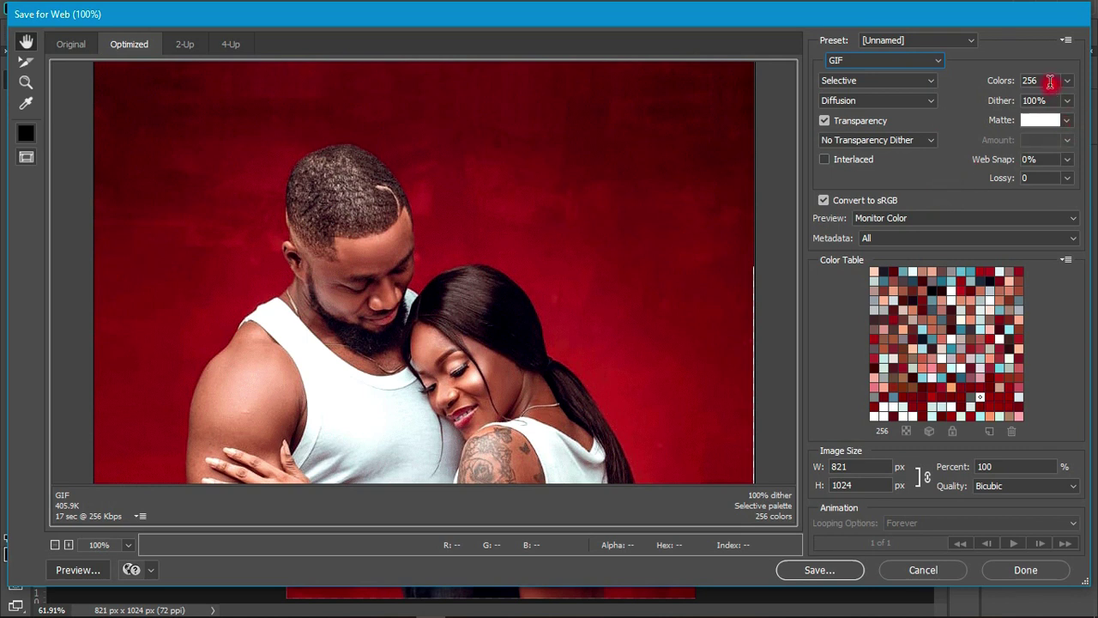
drag(1040, 81, 1029, 79)
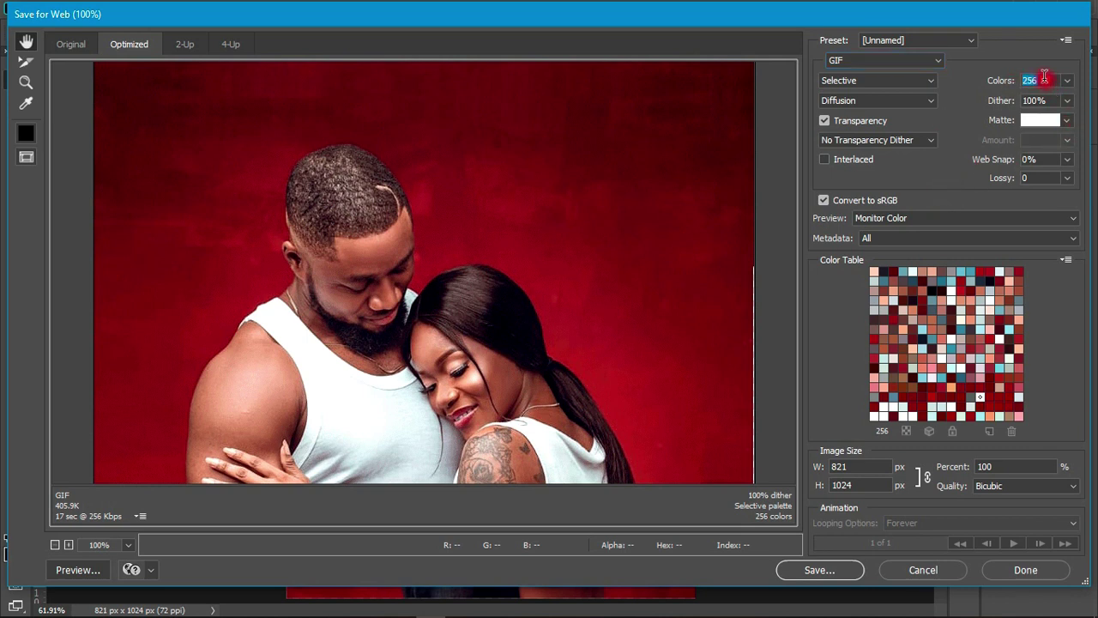
text(3)
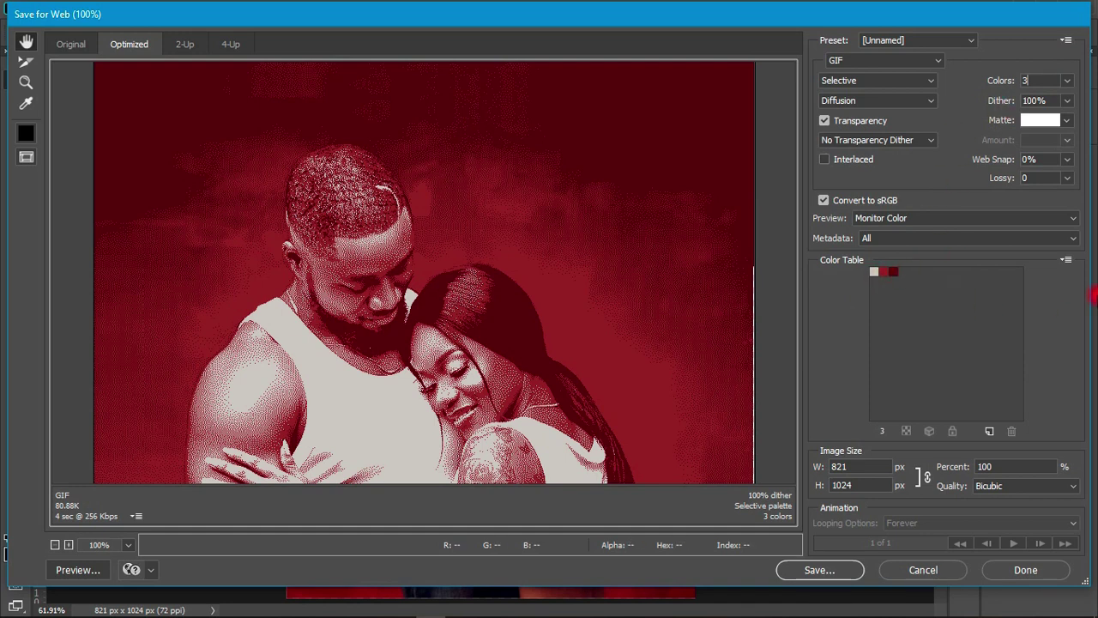
Save the color table as Colorgrading in the Pictures folder and close the web export without saving the image
click(1067, 263)
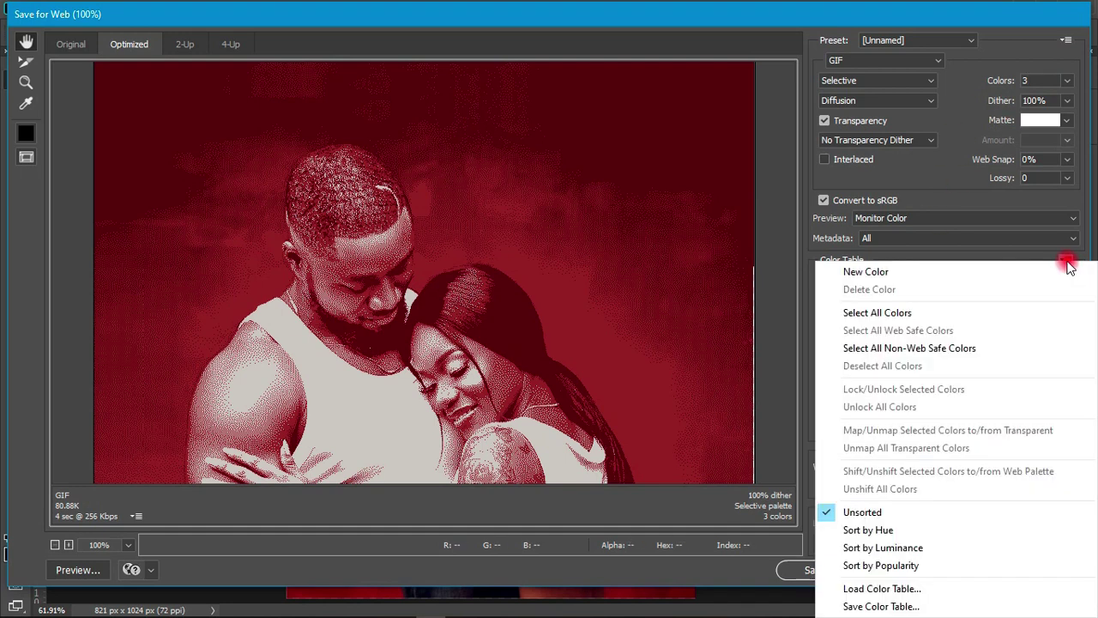
click(868, 607)
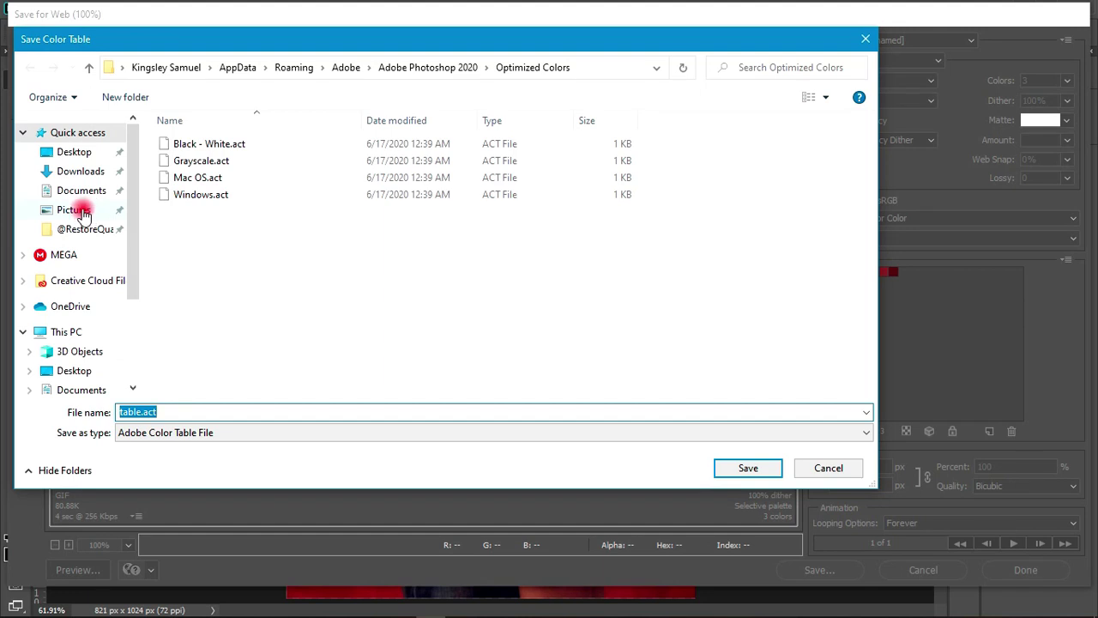
click(81, 211)
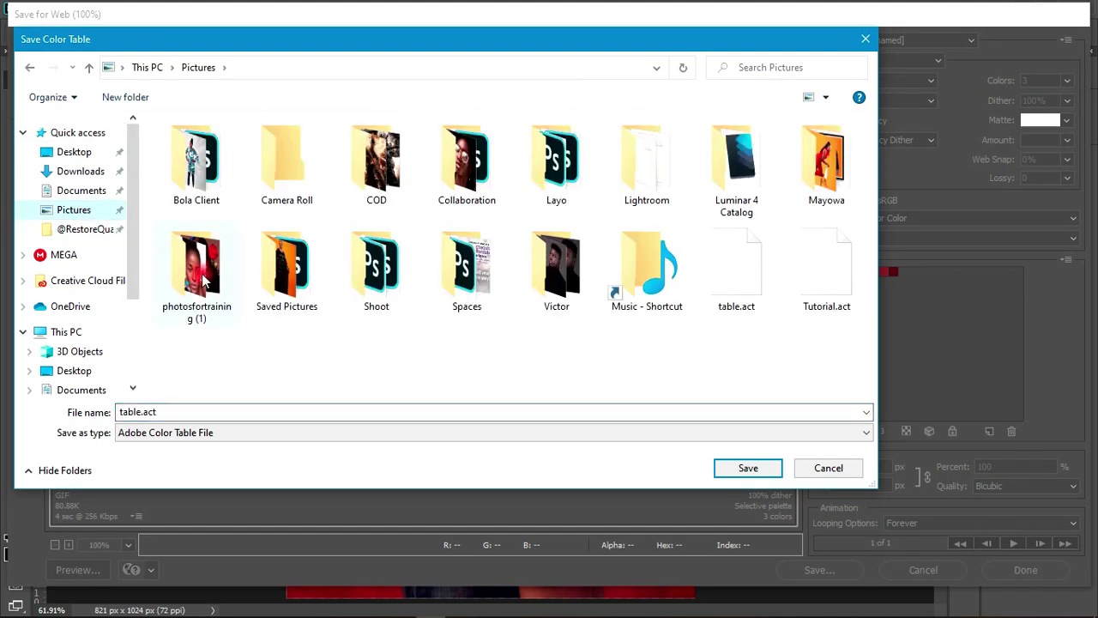
click(215, 412)
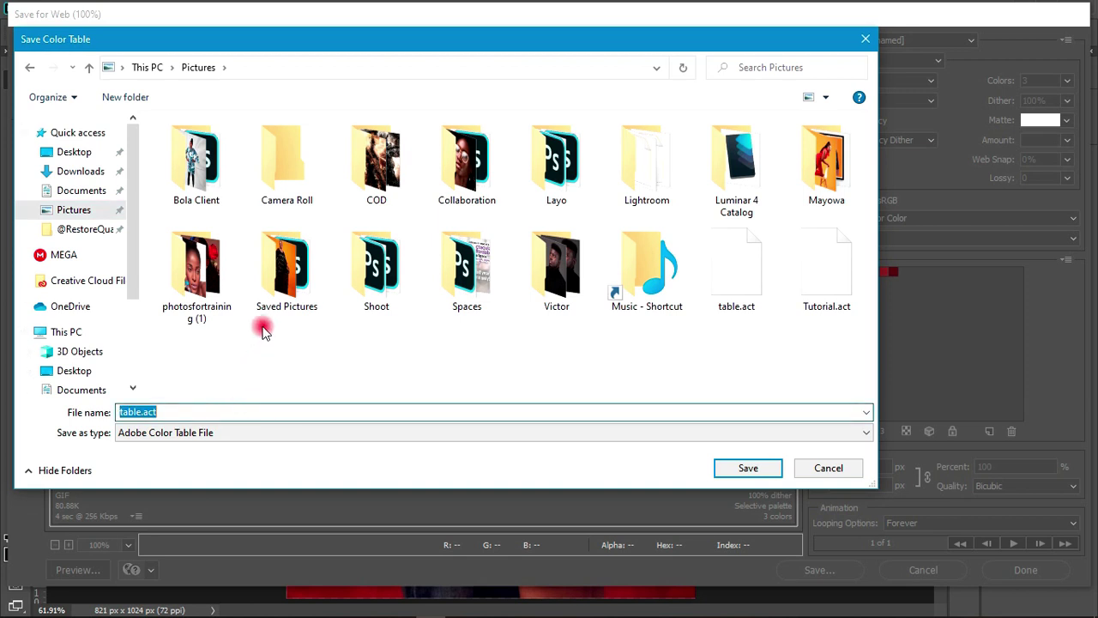
text(Colorgradi)
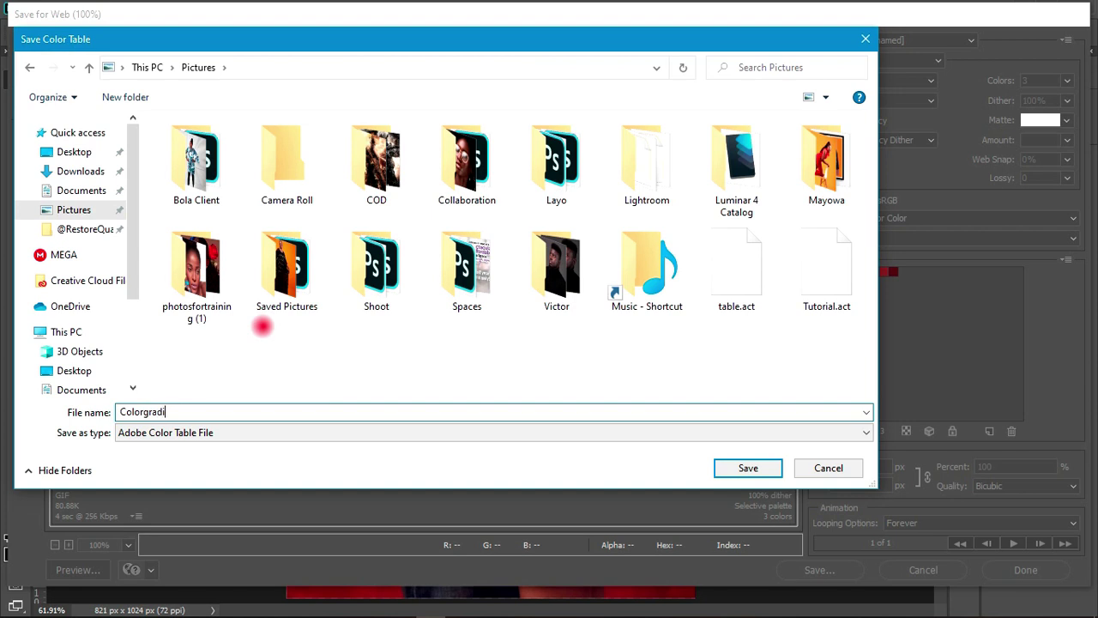
text(ng)
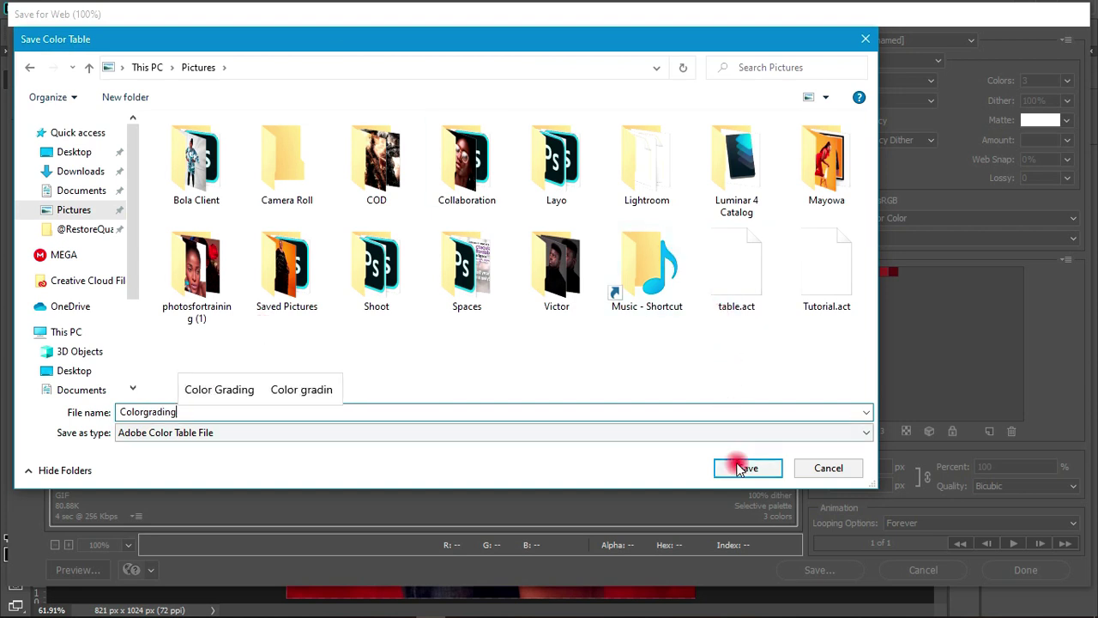
click(737, 467)
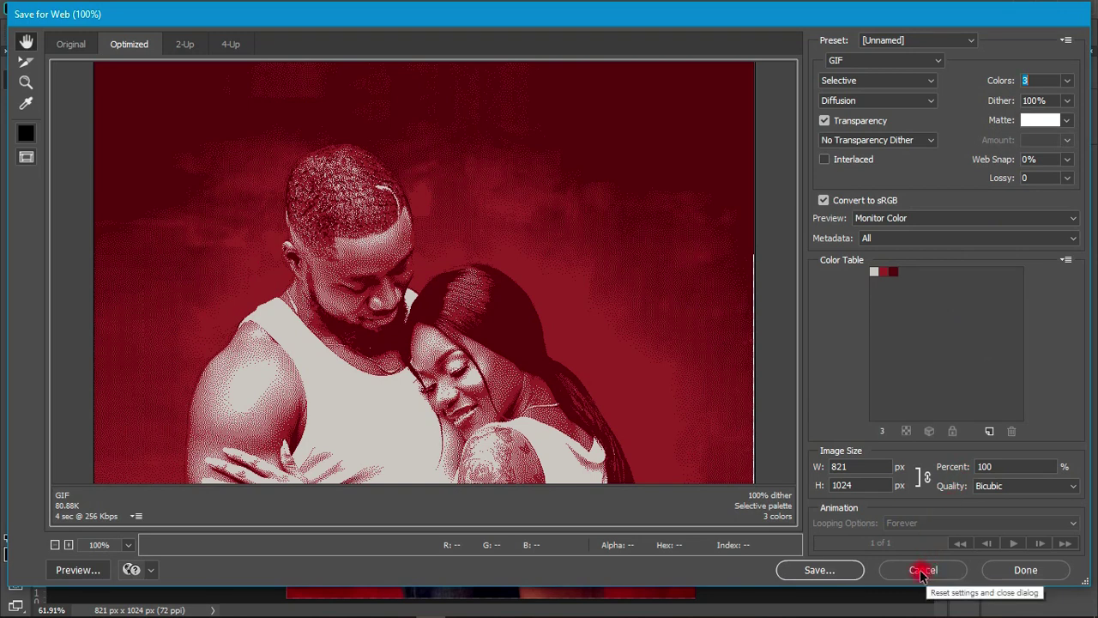
click(922, 571)
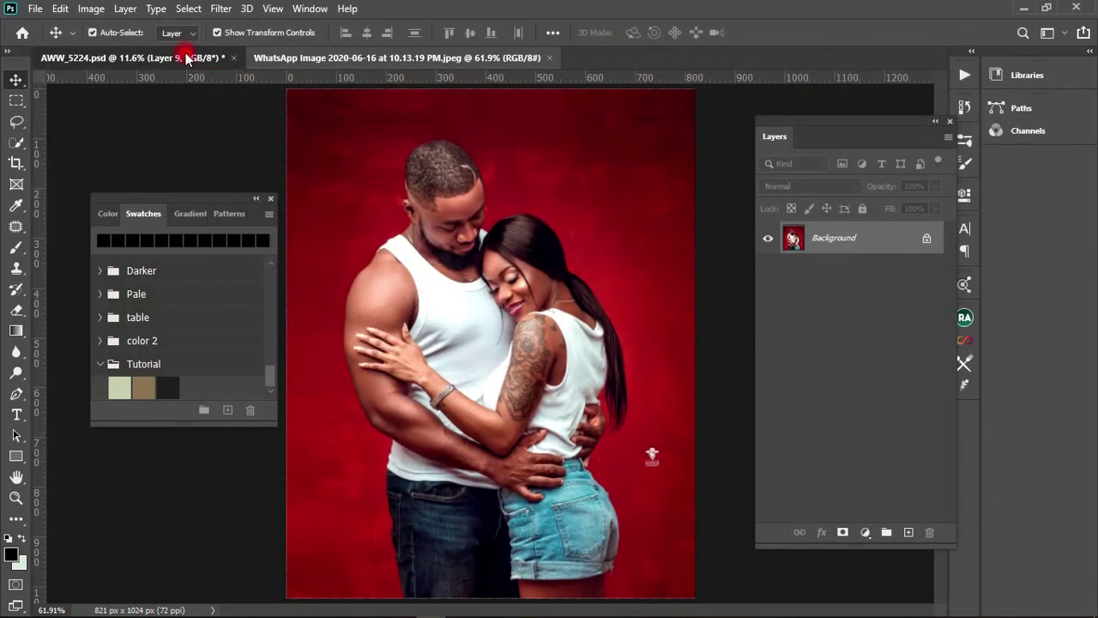
Switch back to the portrait document AWW_5224.psd, glancing once more at the couple photo
click(186, 57)
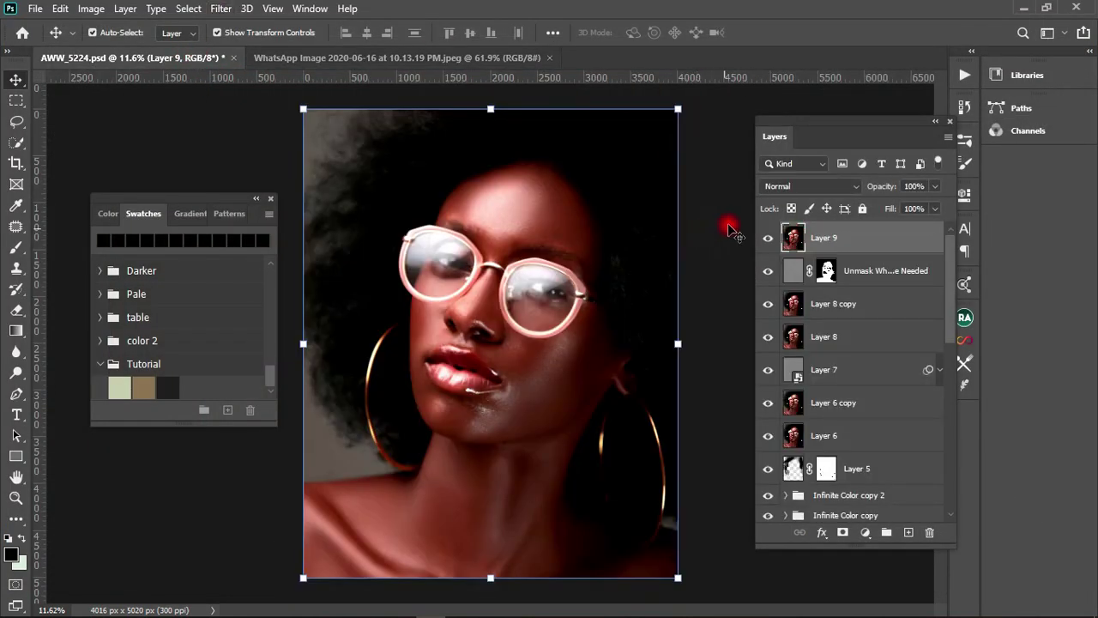
click(507, 57)
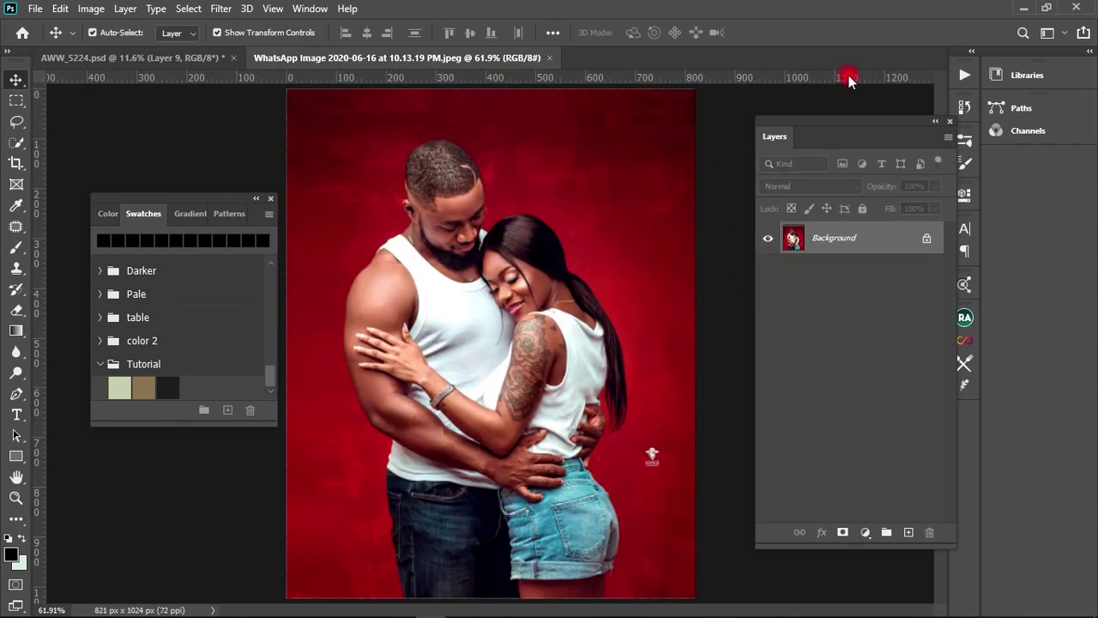
click(188, 60)
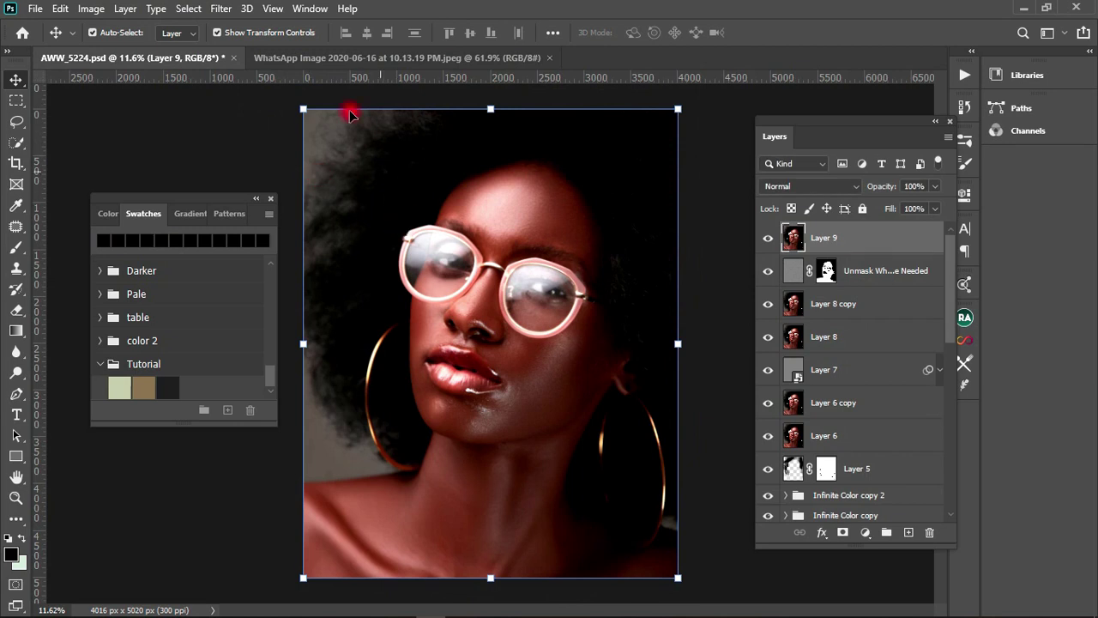
Close the Swatches panel, show it again and move it slightly higher beside the portrait
click(270, 200)
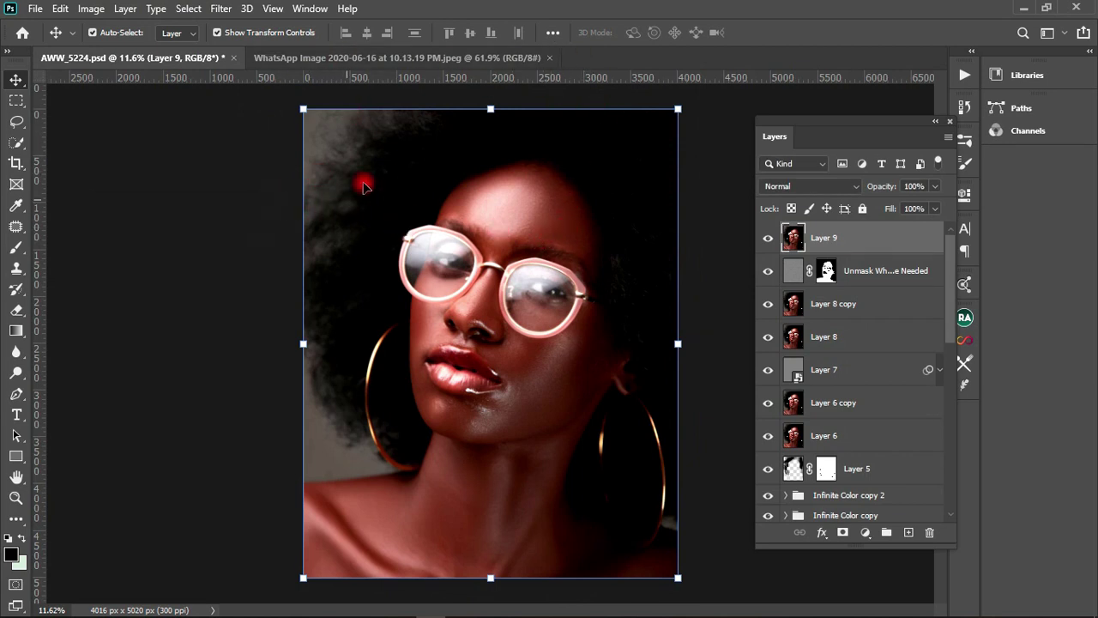
click(309, 8)
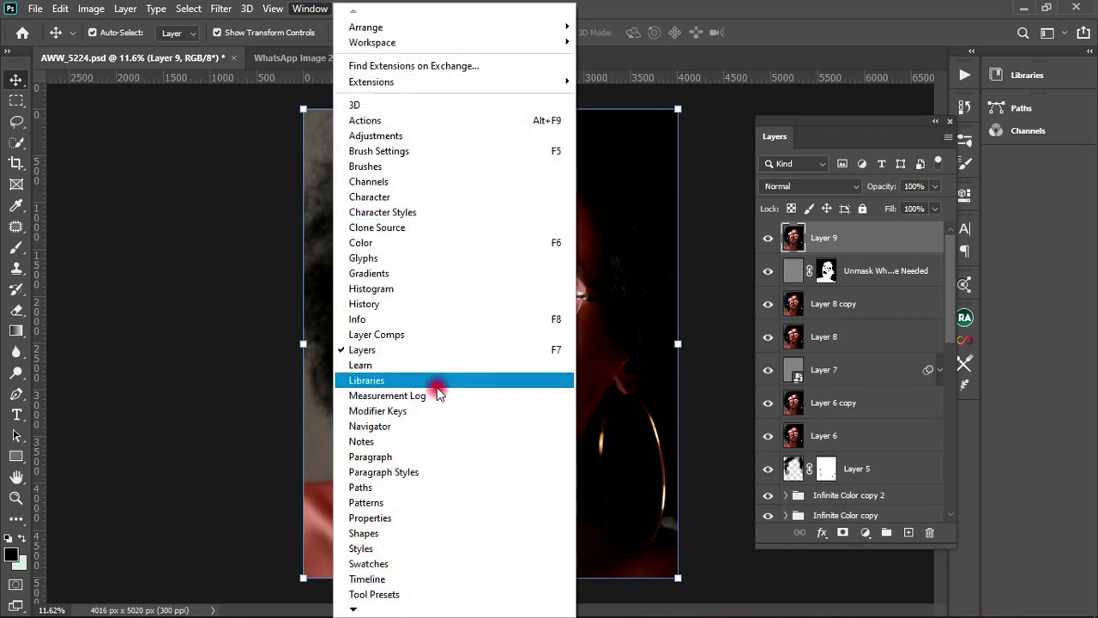
click(382, 563)
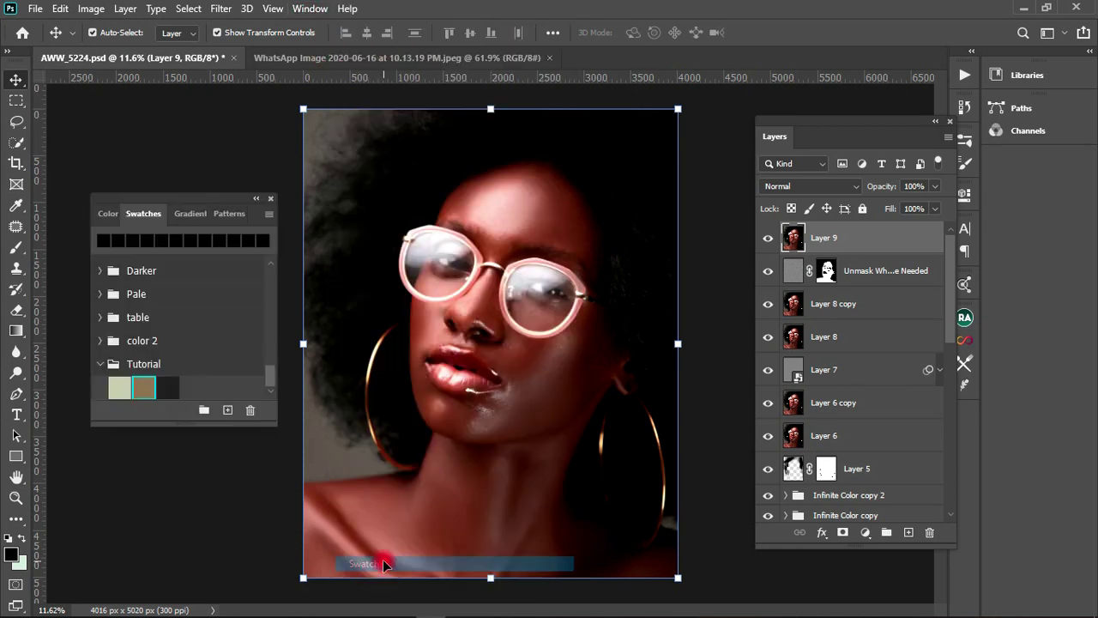
drag(210, 214, 221, 153)
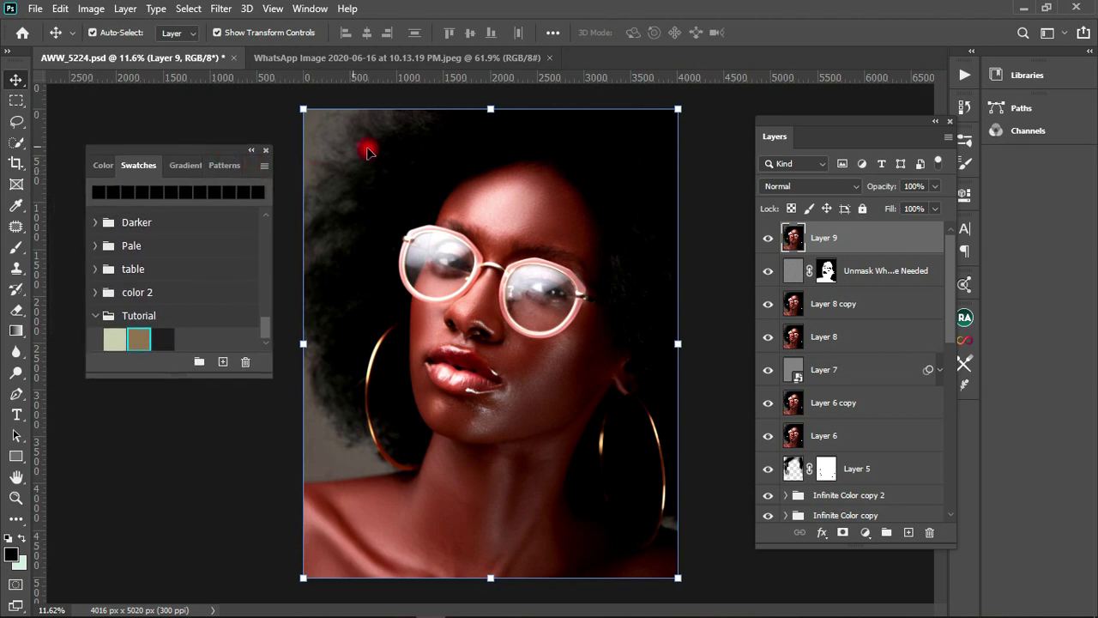
Import the Colorgrading.act color table from the Pictures folder into the swatches, using the Color Table (*.ACT) file type
click(262, 168)
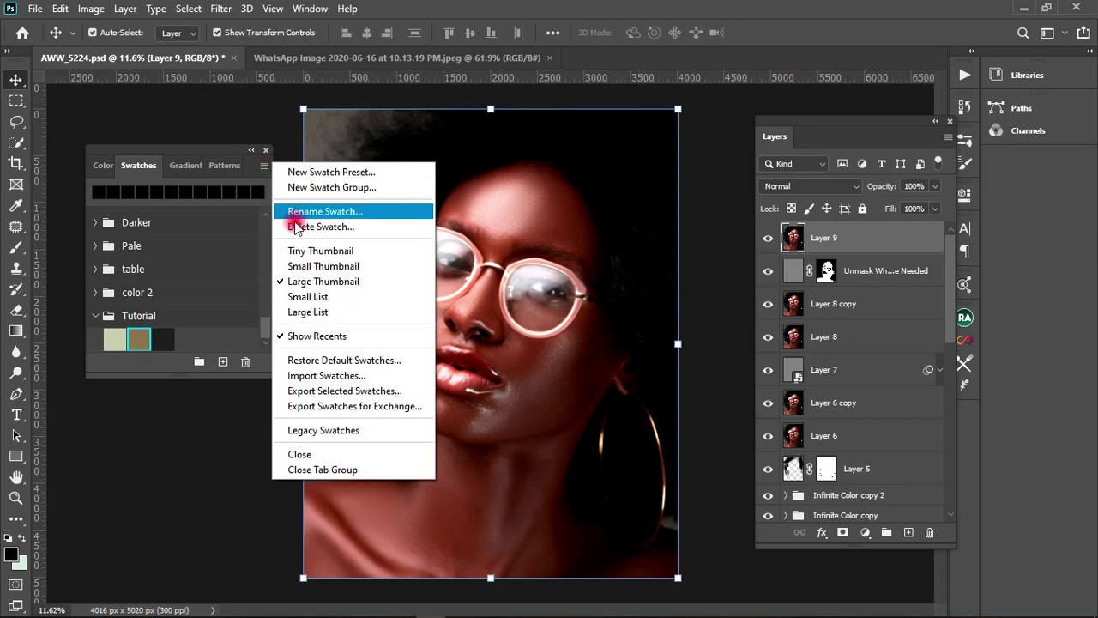
click(325, 375)
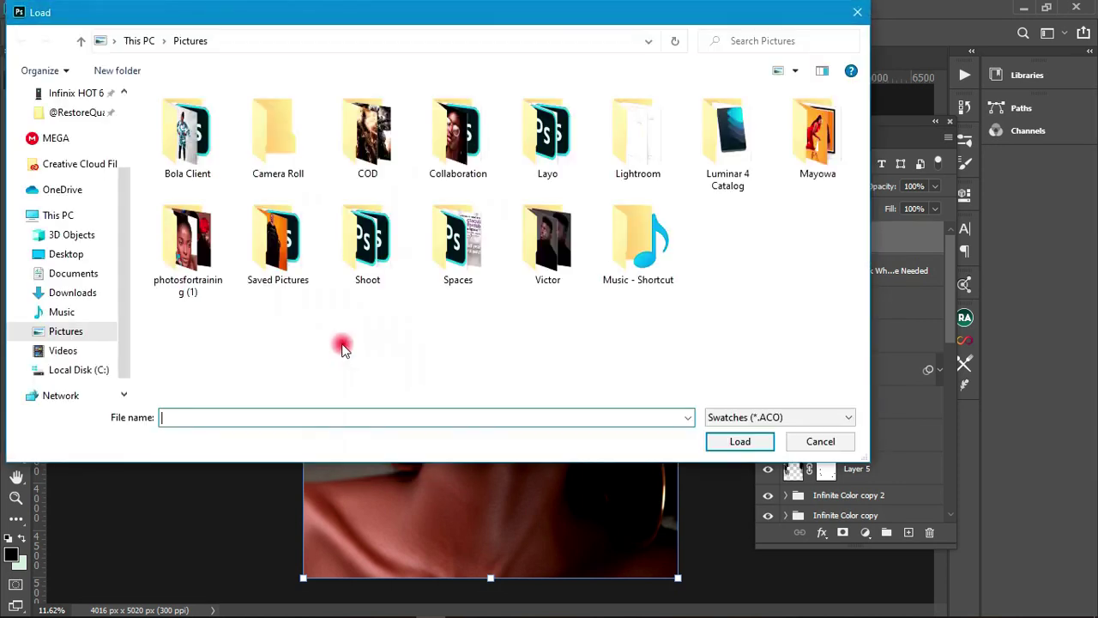
click(86, 335)
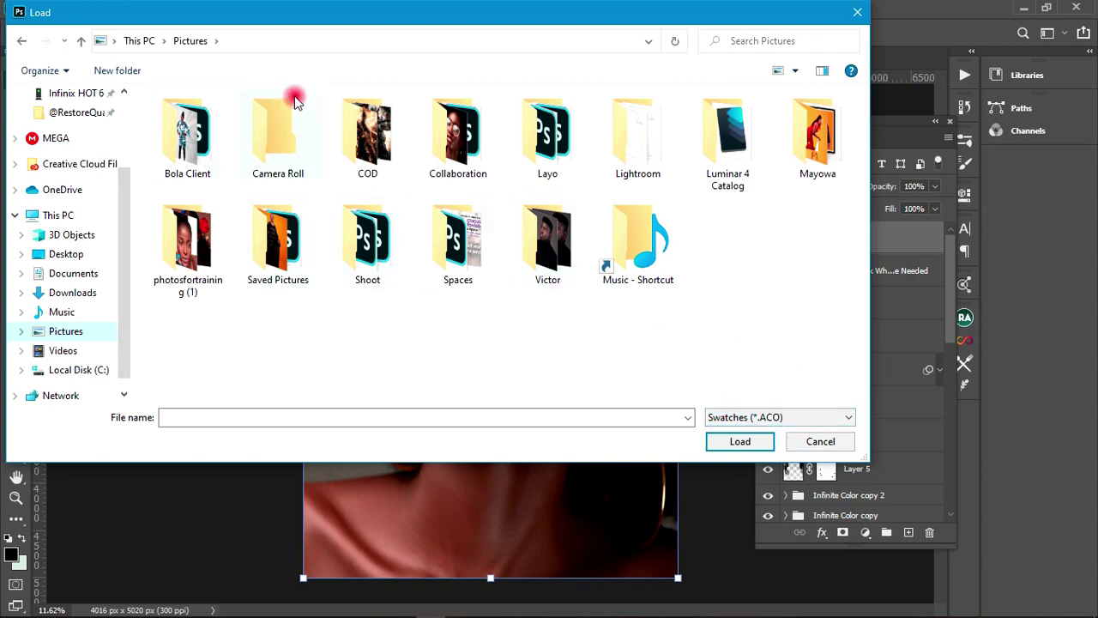
click(733, 419)
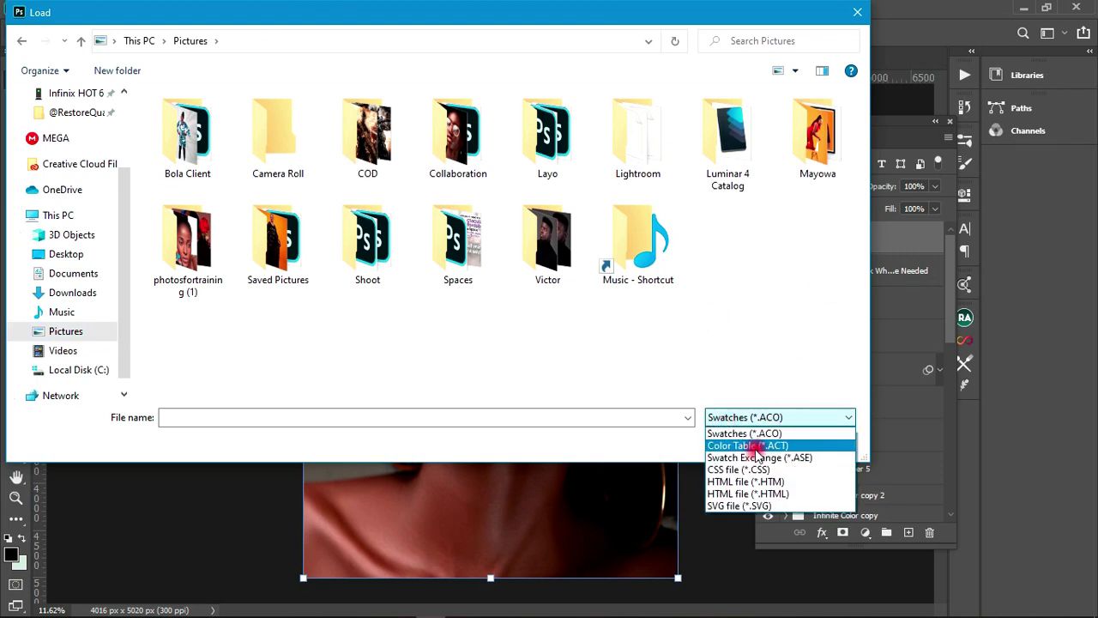
click(749, 447)
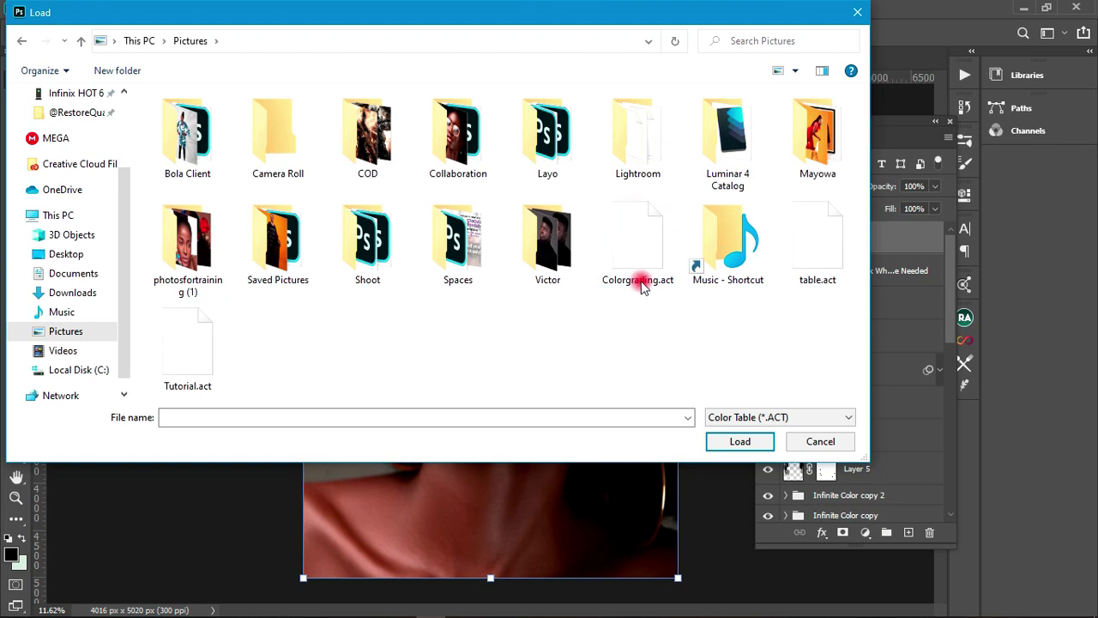
click(633, 251)
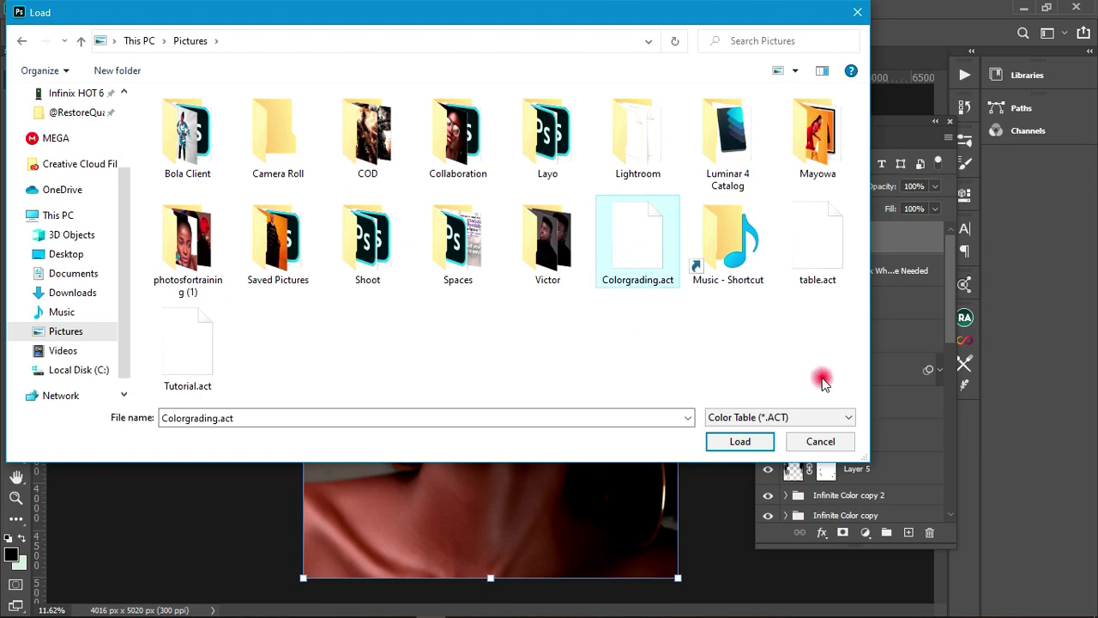
click(741, 441)
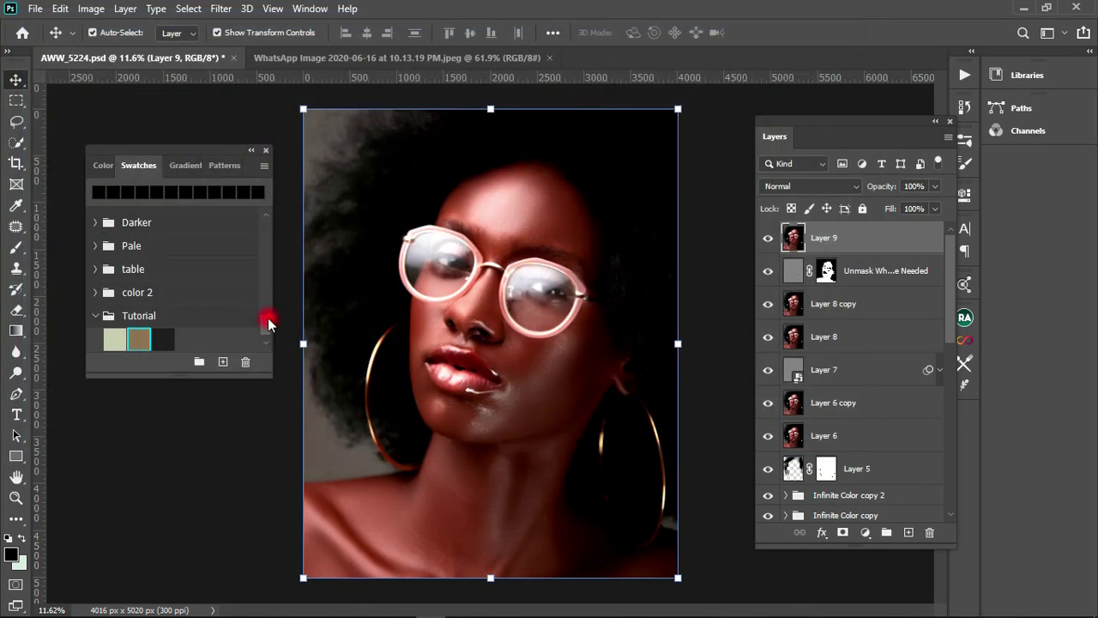
Collapse the Tutorial swatch group and select the imported Colorgrading group
drag(265, 318, 268, 337)
click(95, 295)
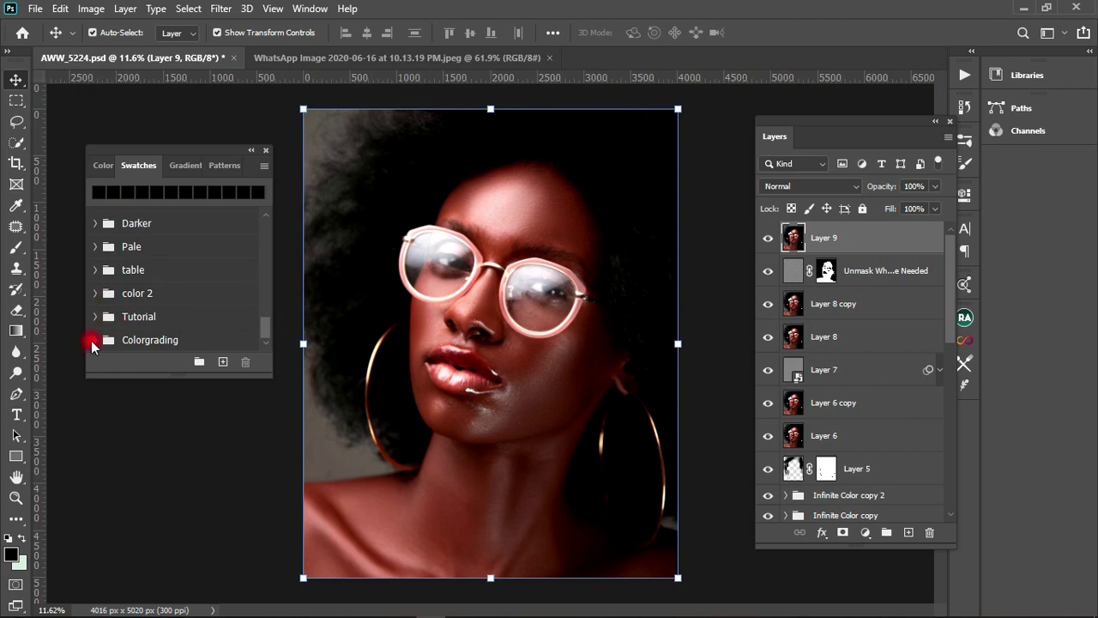
click(211, 331)
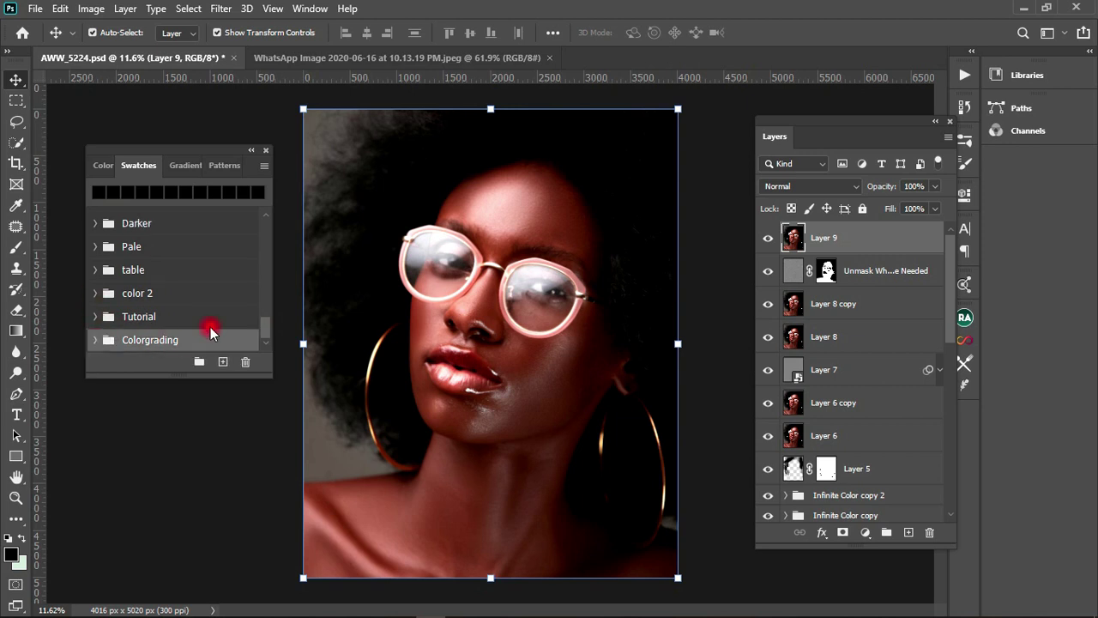
Expand the Colorgrading swatch group and add a Gradient Map adjustment layer above Layer 9
click(96, 339)
drag(266, 325, 265, 338)
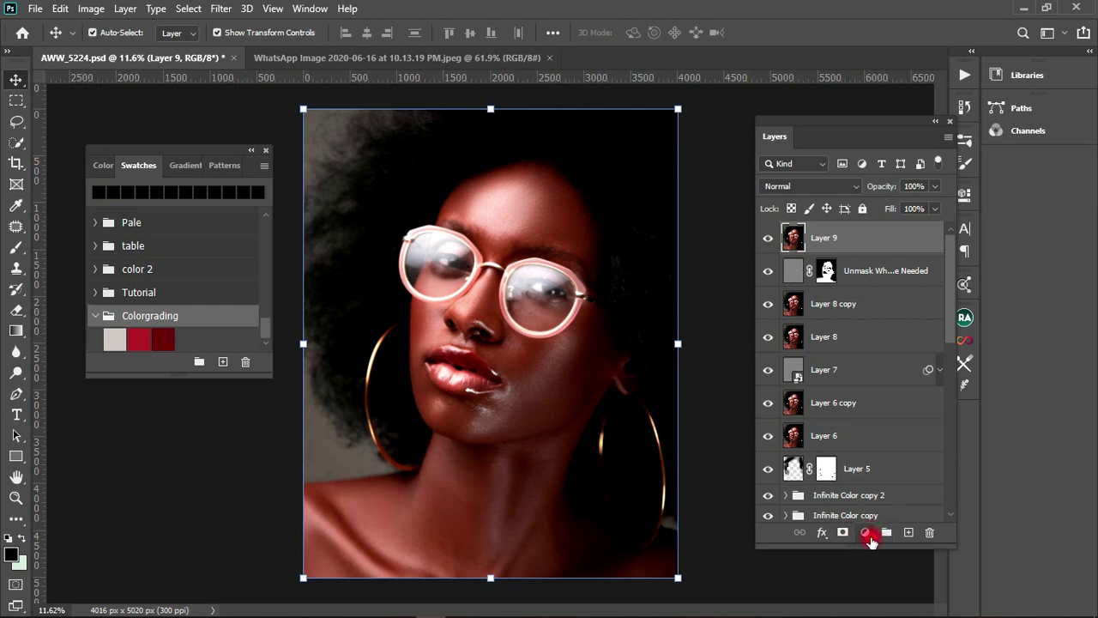
click(864, 534)
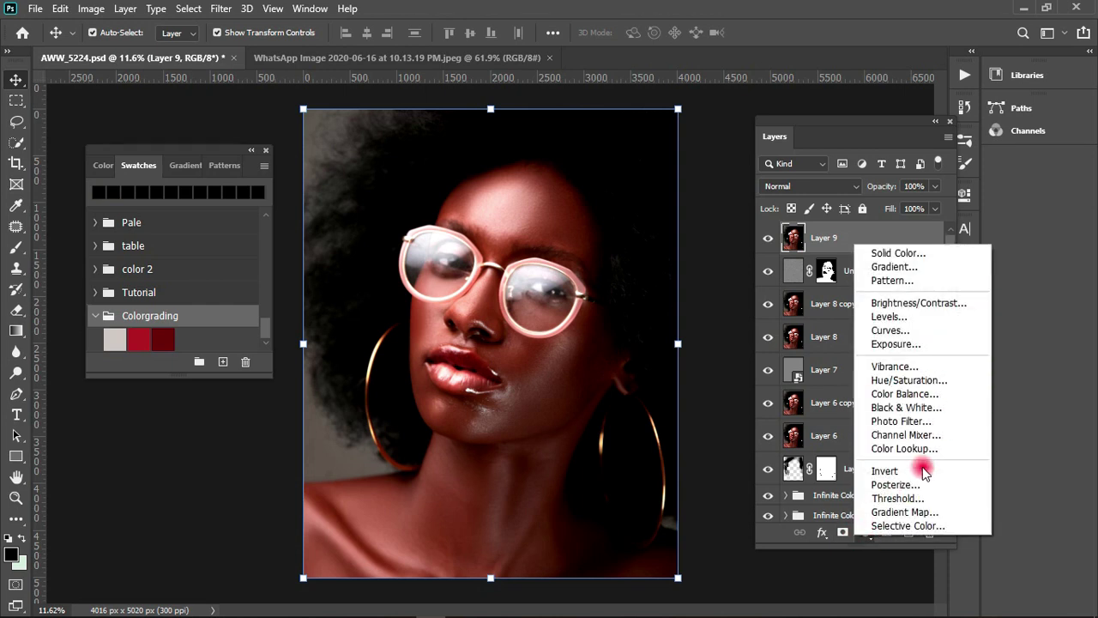
click(900, 512)
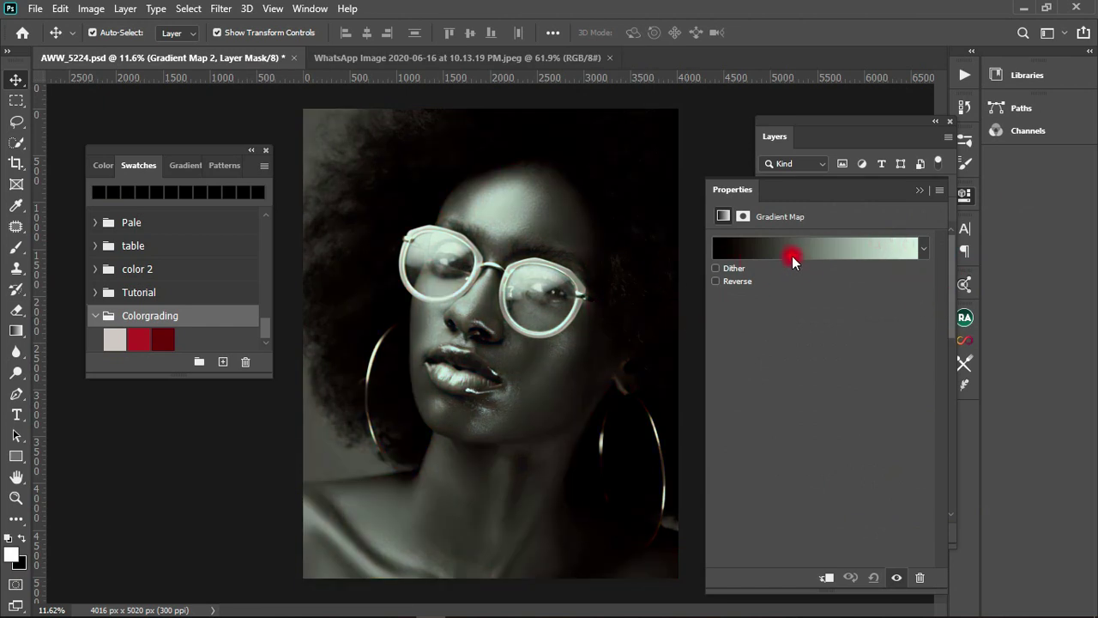
Open the gradient map's gradient for editing and recolor its black stop with the light grey Colorgrading swatch
click(757, 250)
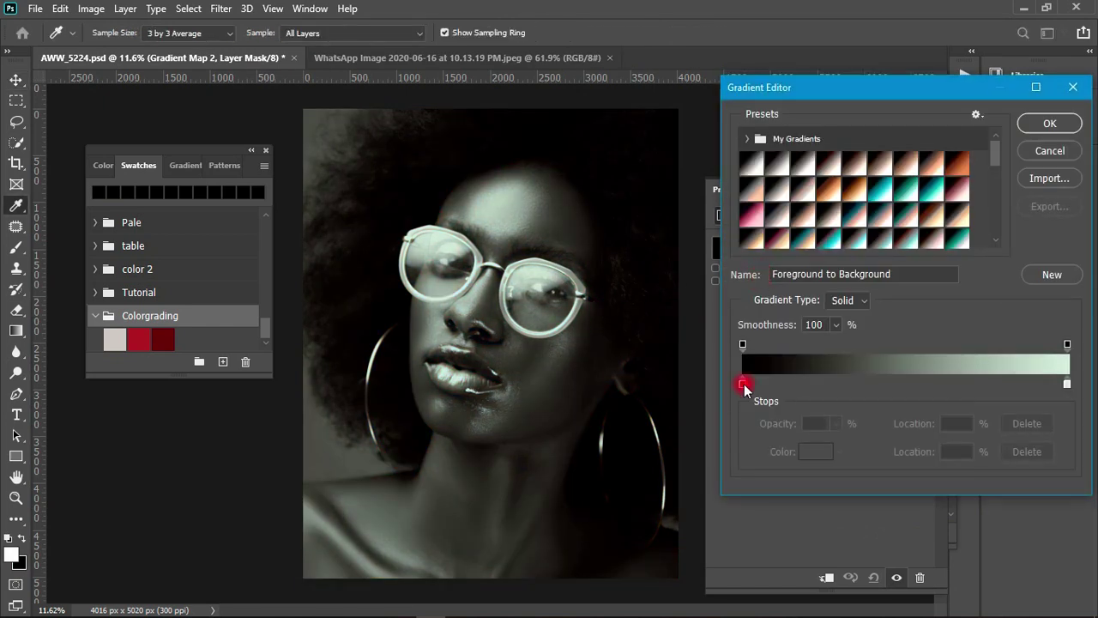
drag(892, 88, 782, 58)
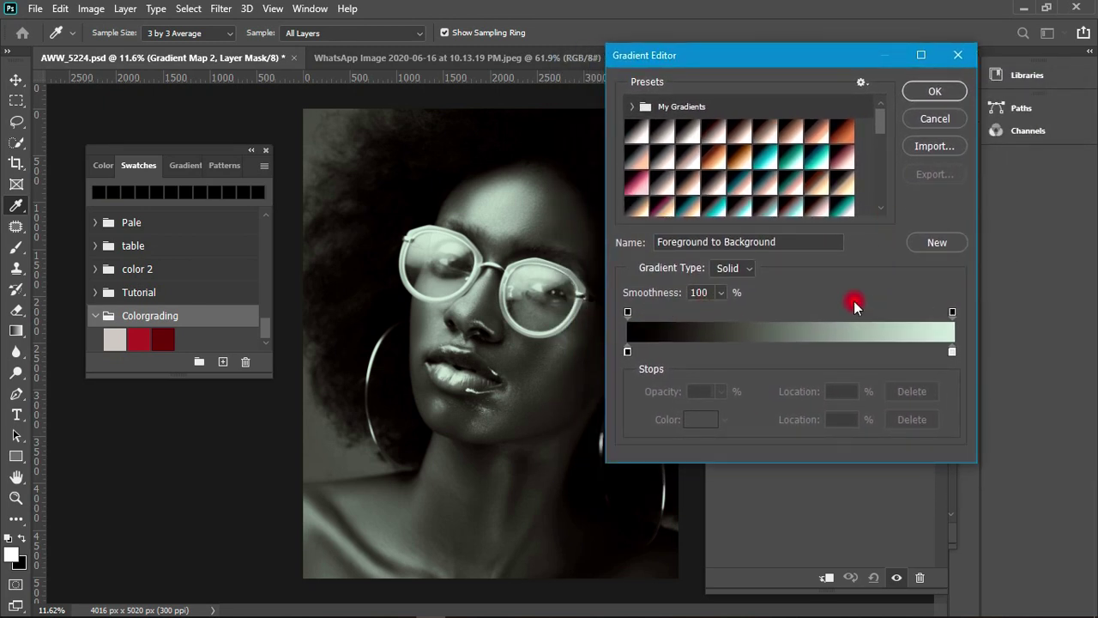
click(628, 352)
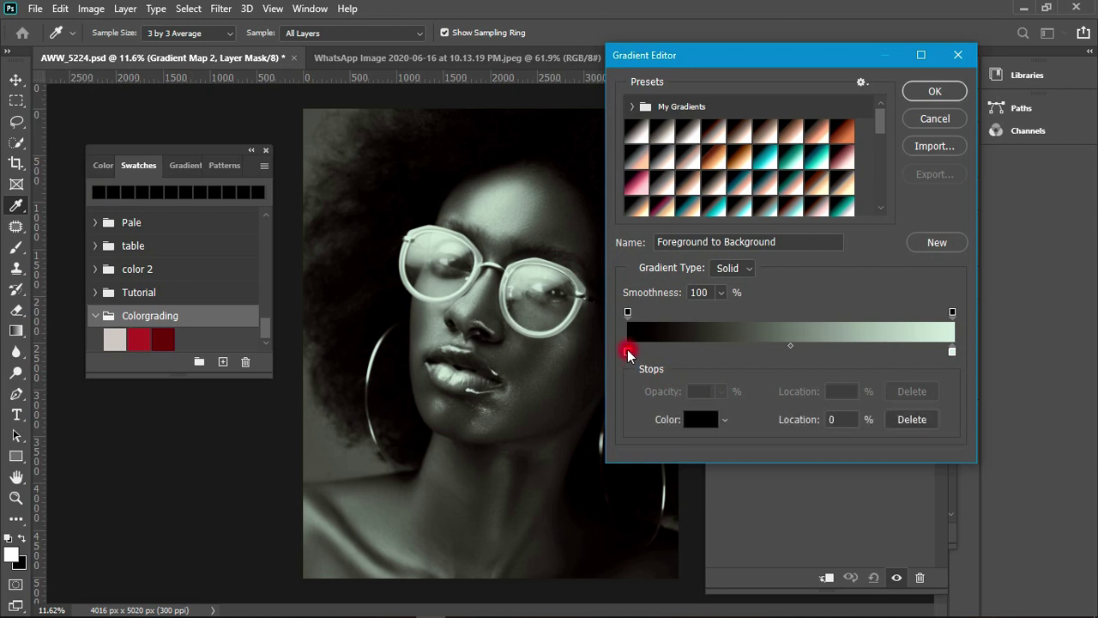
click(697, 419)
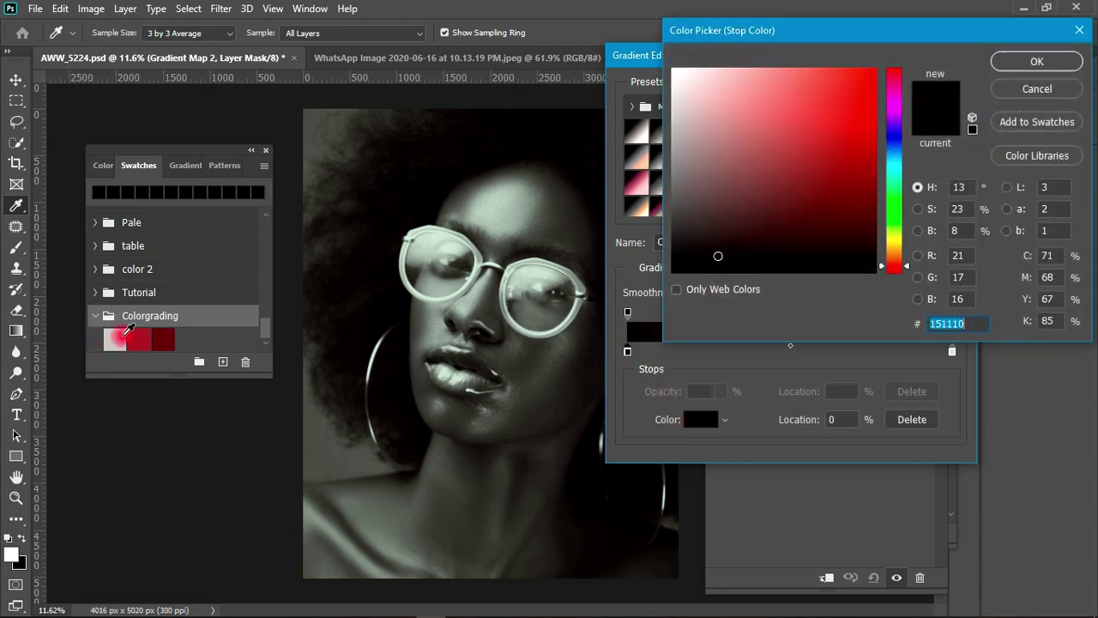
click(123, 336)
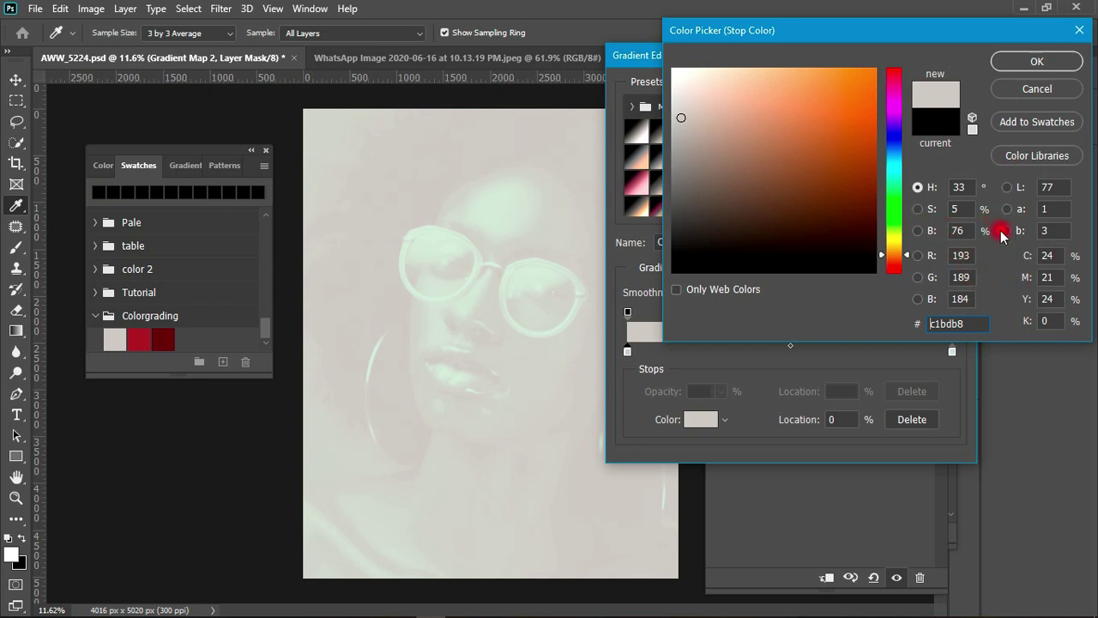
click(1023, 62)
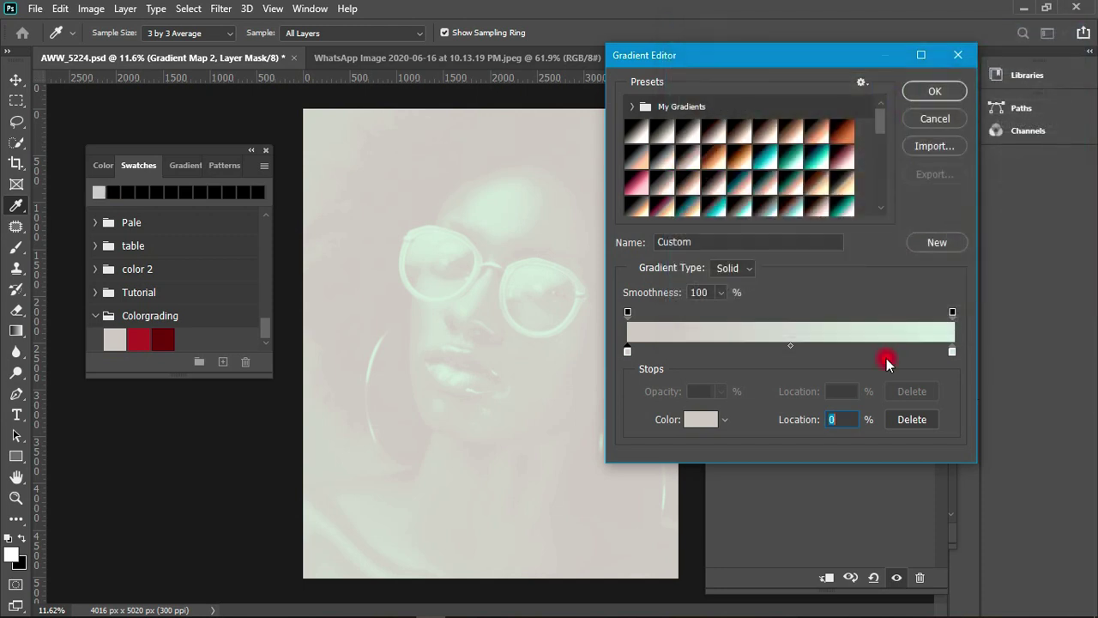
Set the light grey stop's location to 76%
drag(801, 419, 810, 422)
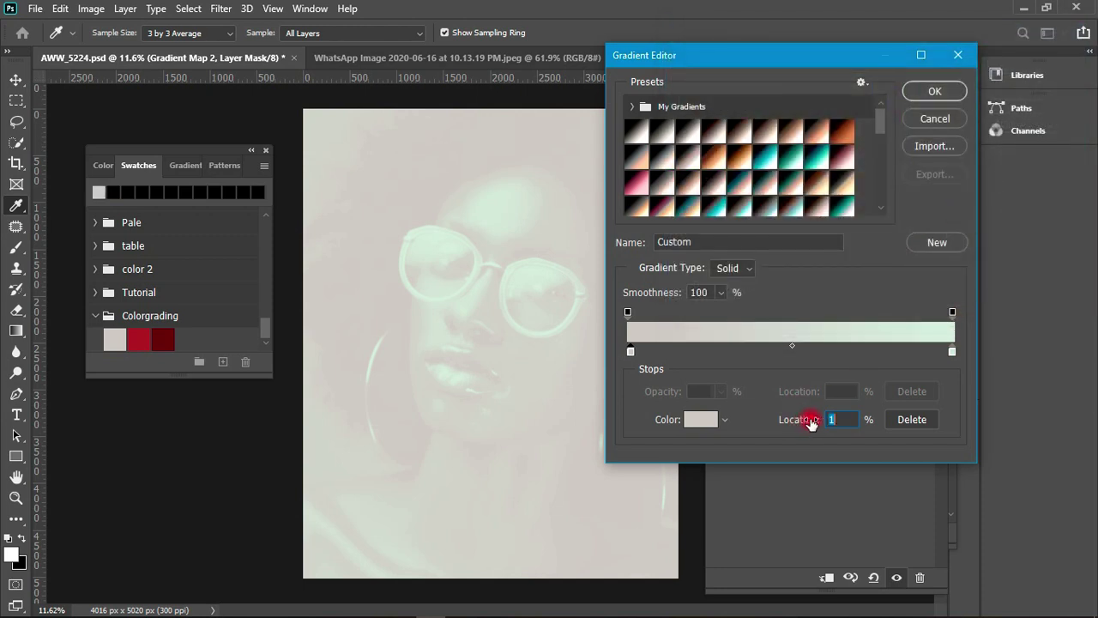
click(831, 419)
text(7)
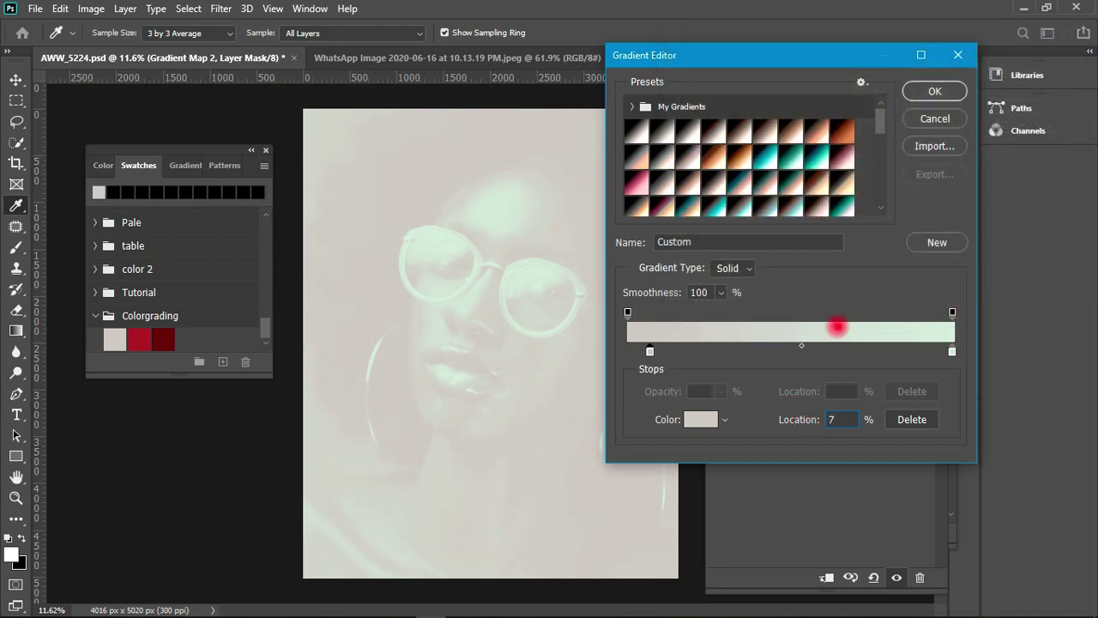
text(6)
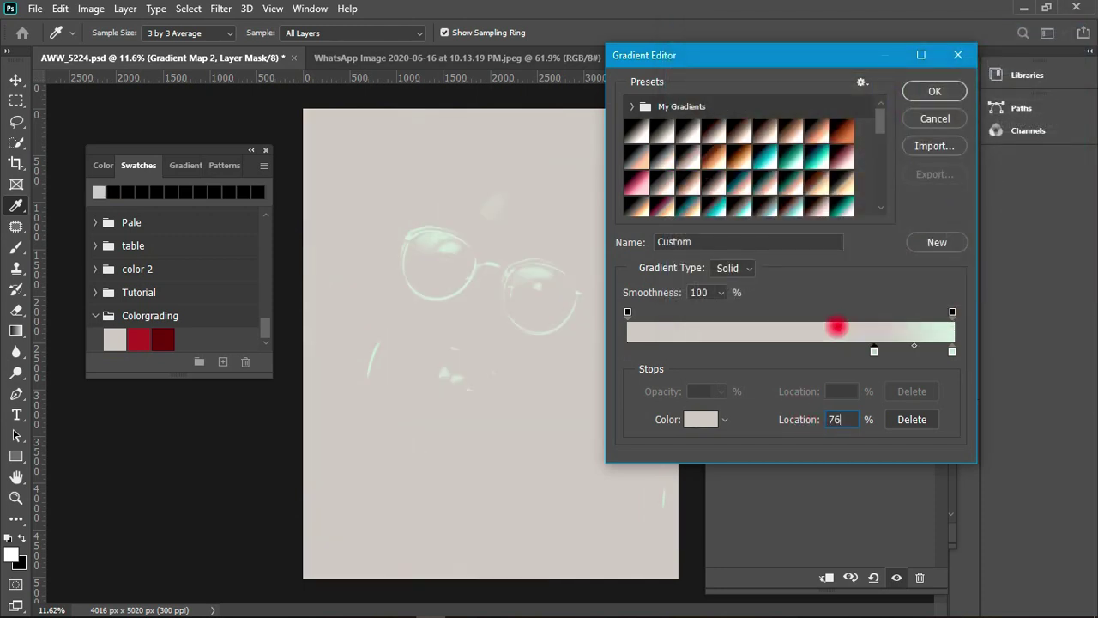
Recolor the pale green end stop with the crimson Colorgrading swatch and set its location to 53%
click(953, 353)
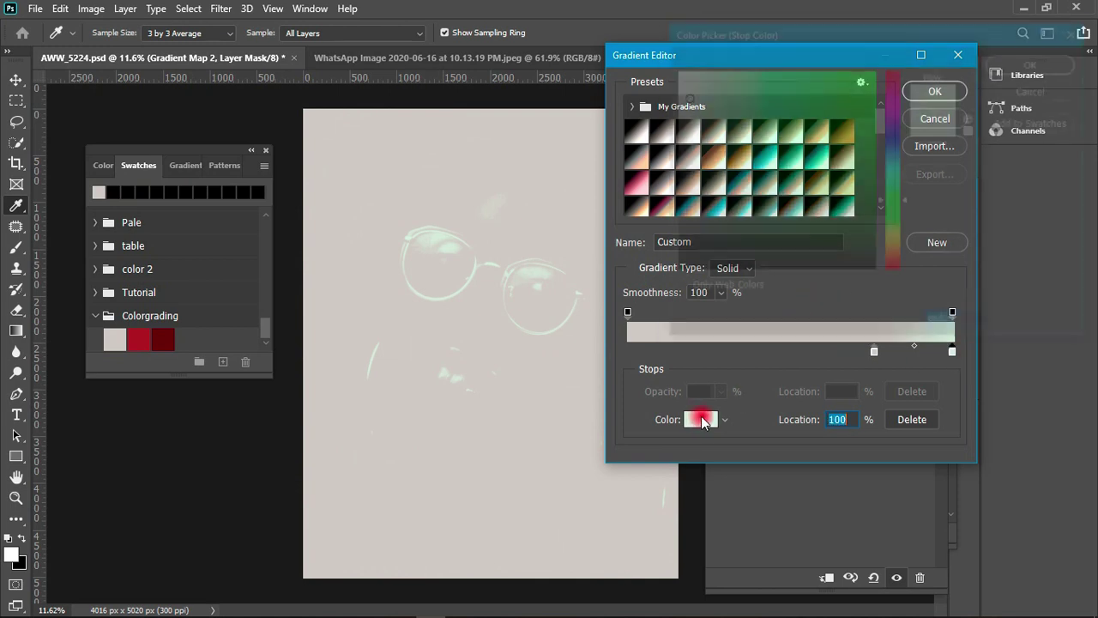
click(696, 422)
click(151, 336)
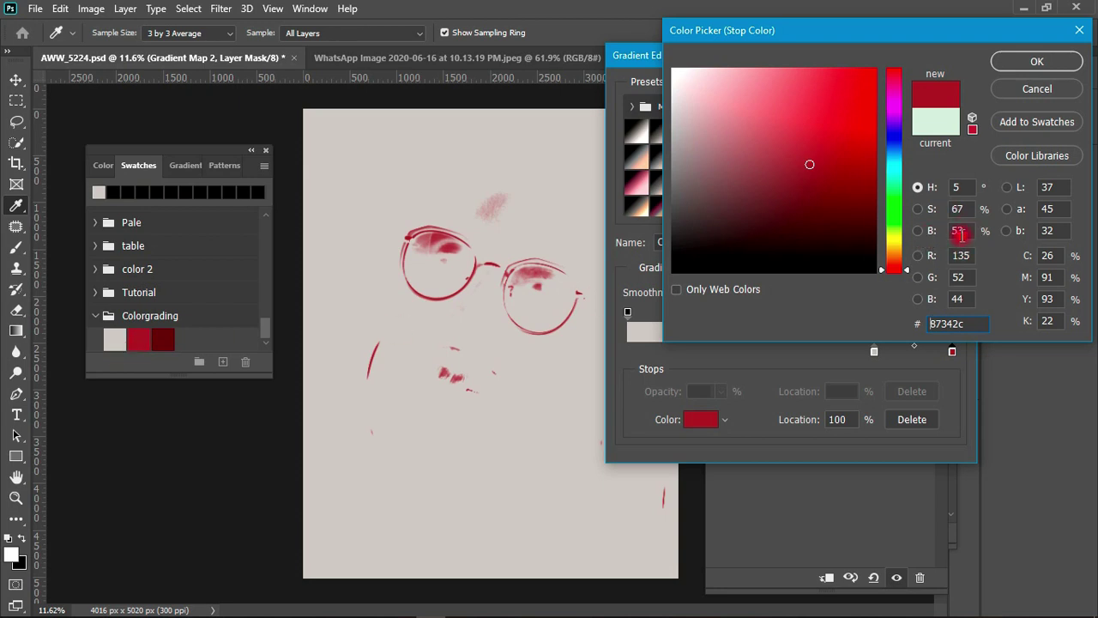
click(1036, 61)
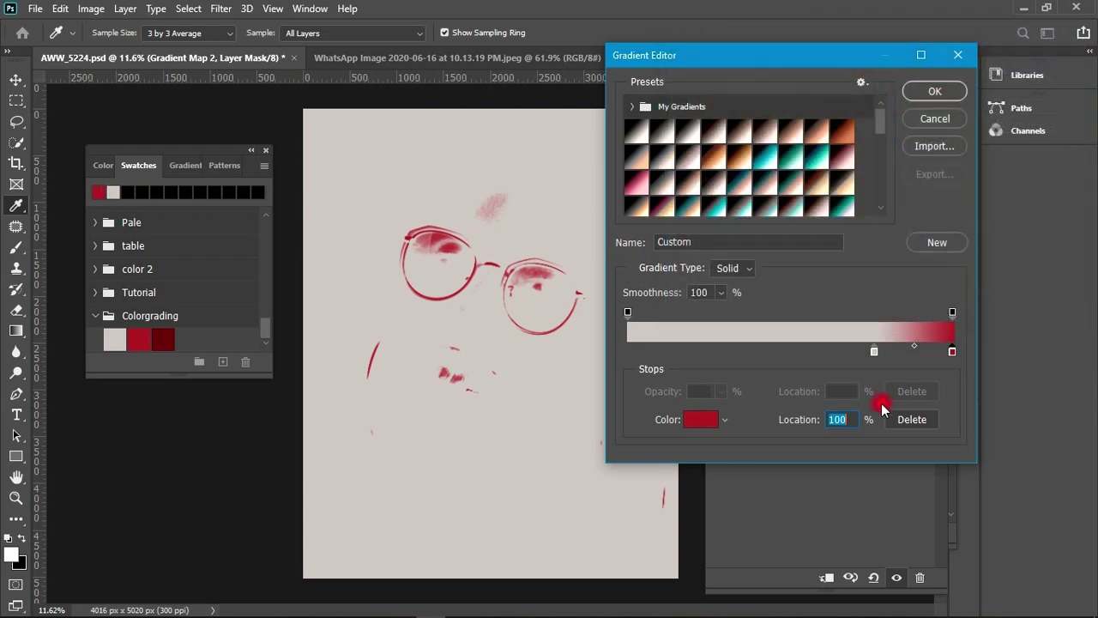
text(53)
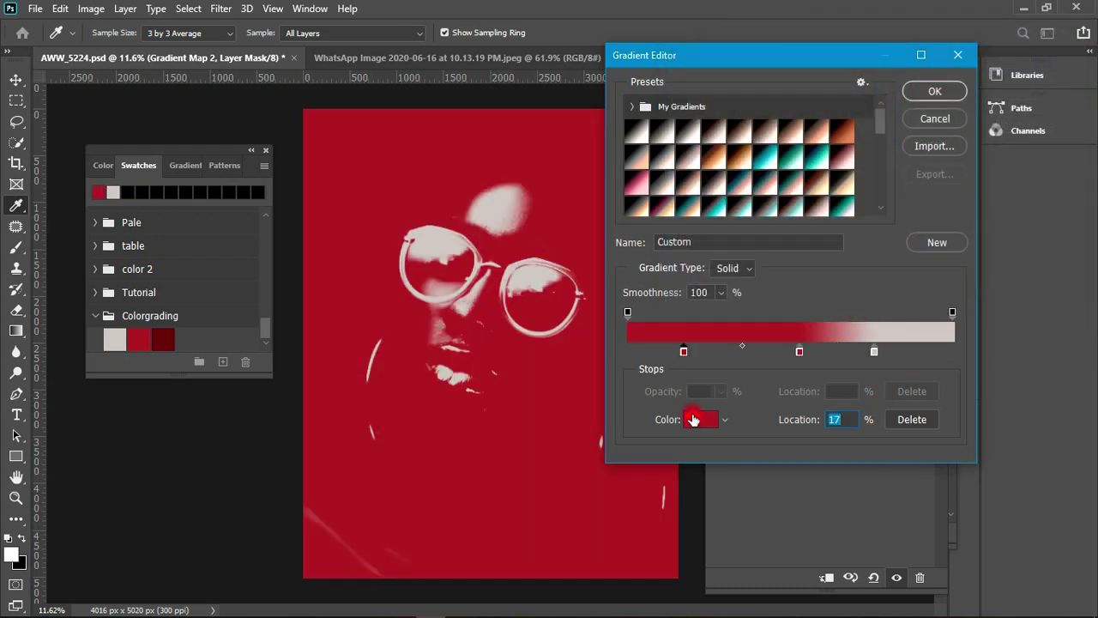
Add a third stop in the dark red Colorgrading swatch color at location 33% and accept the gradient
click(695, 417)
click(166, 342)
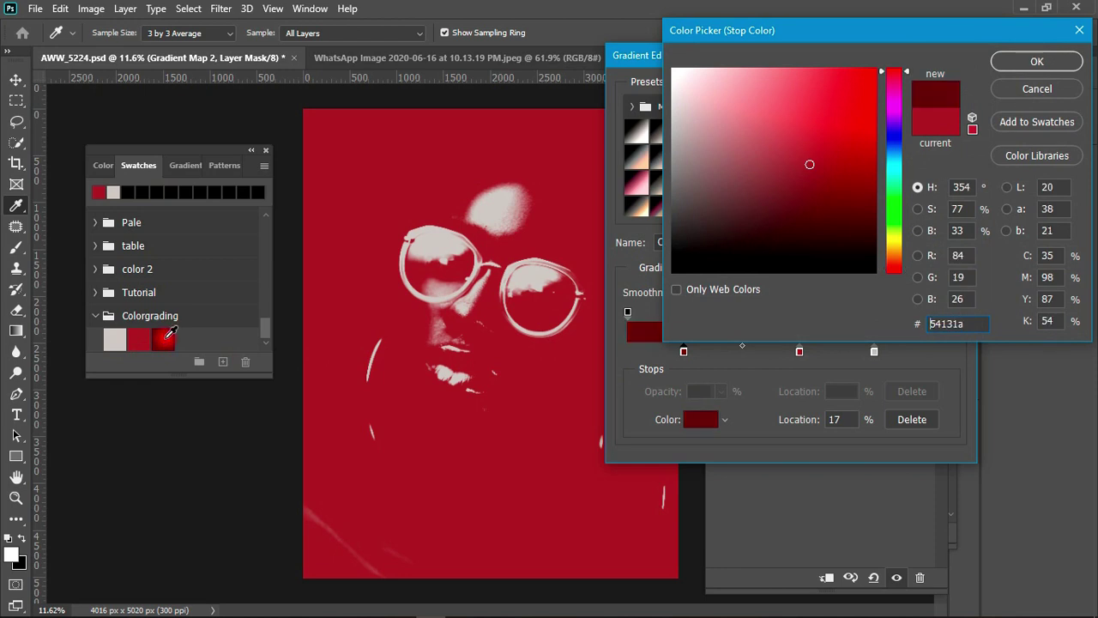
click(1036, 61)
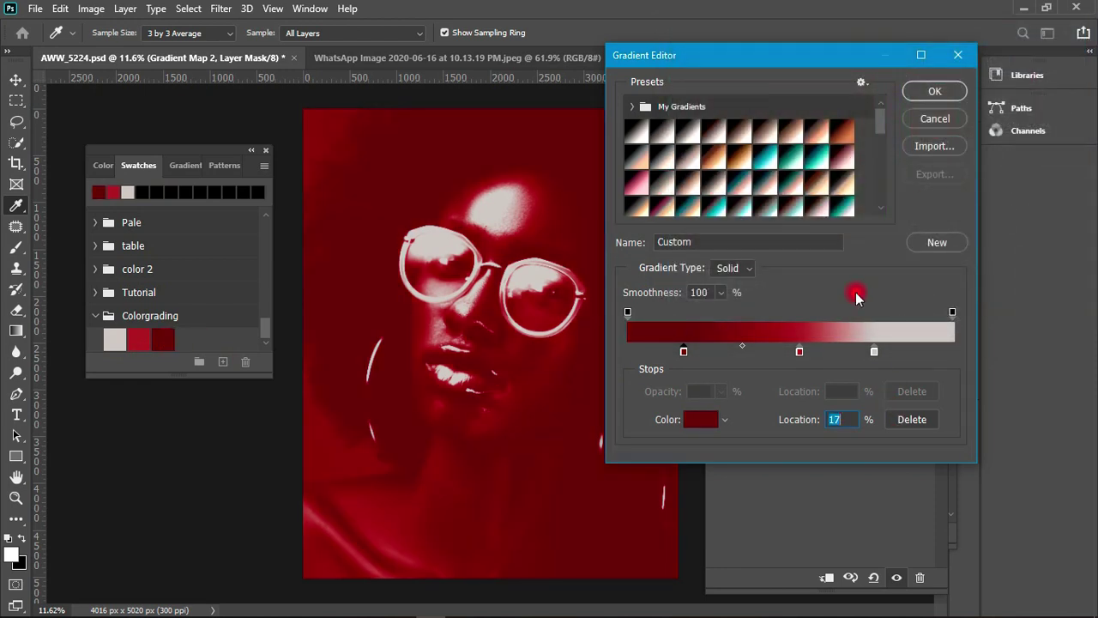
text(33)
key(Return)
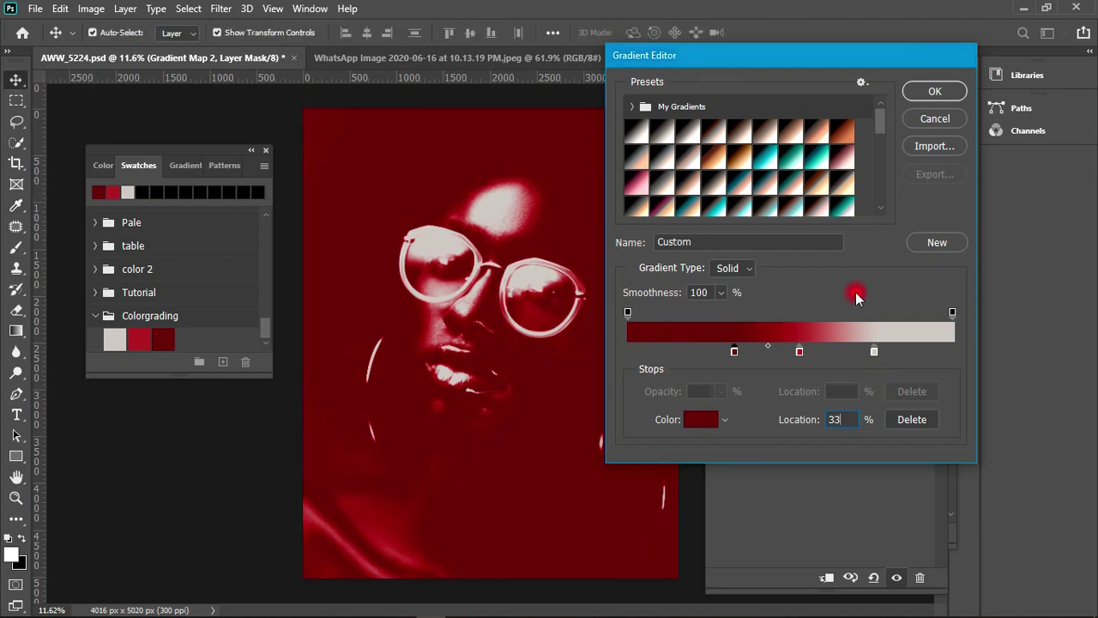
click(915, 195)
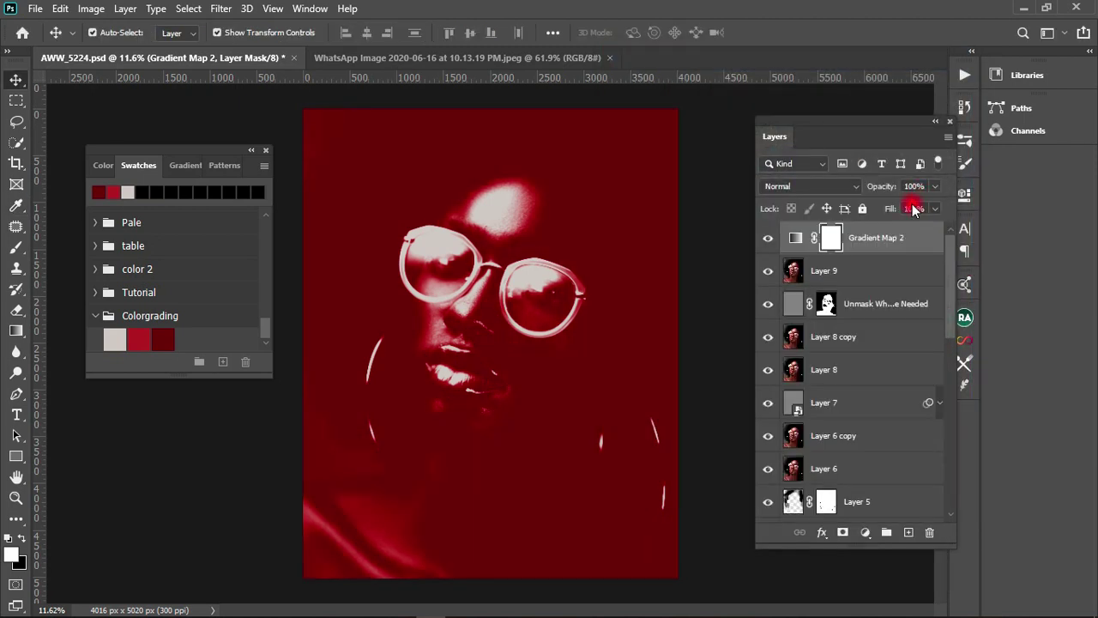
Set the gradient map layer's blend mode to Soft Light and lower its opacity to 61%
click(798, 188)
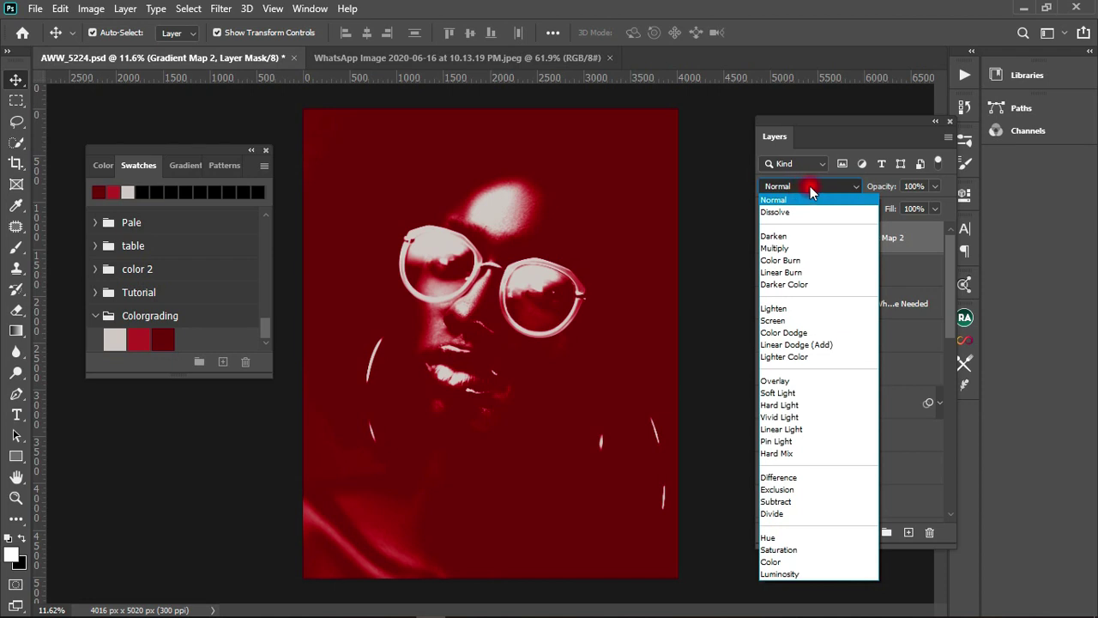
click(783, 197)
click(808, 188)
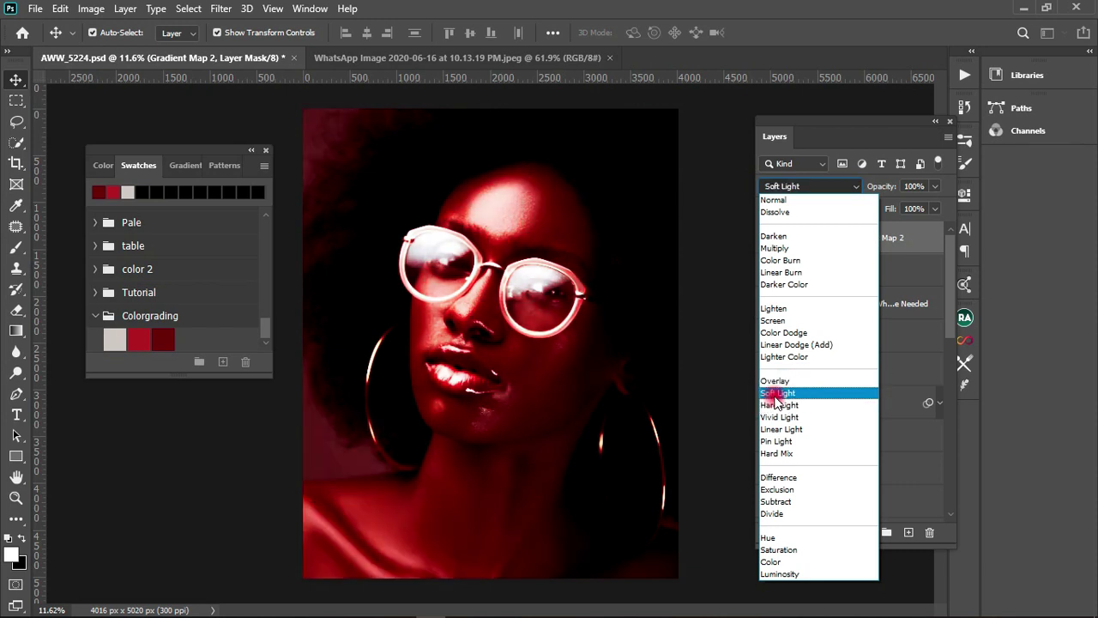
click(777, 393)
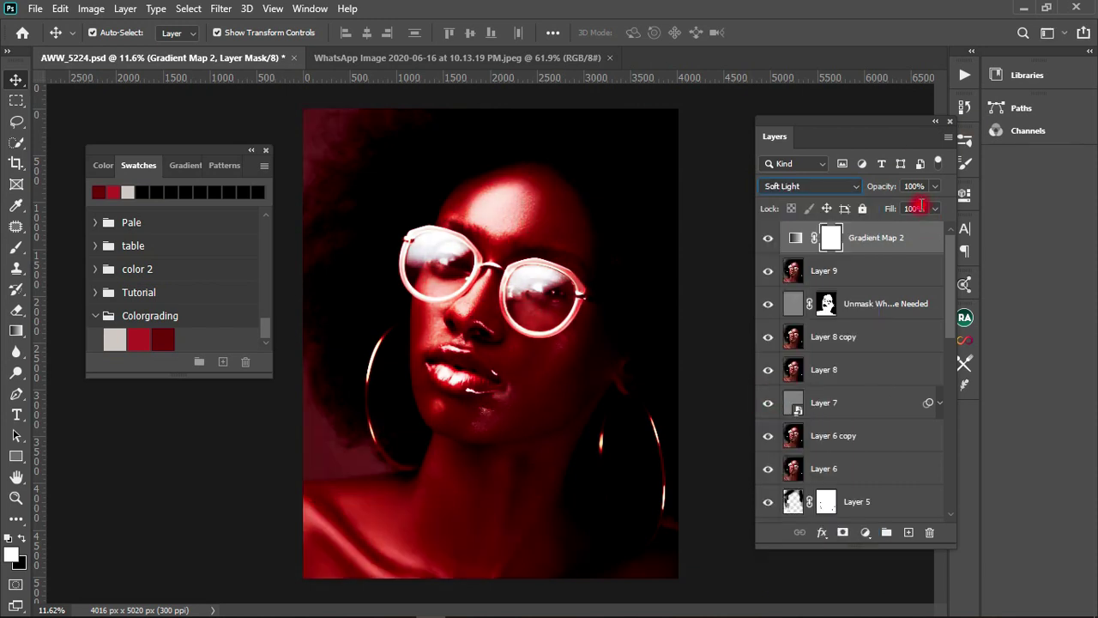
drag(886, 190, 881, 193)
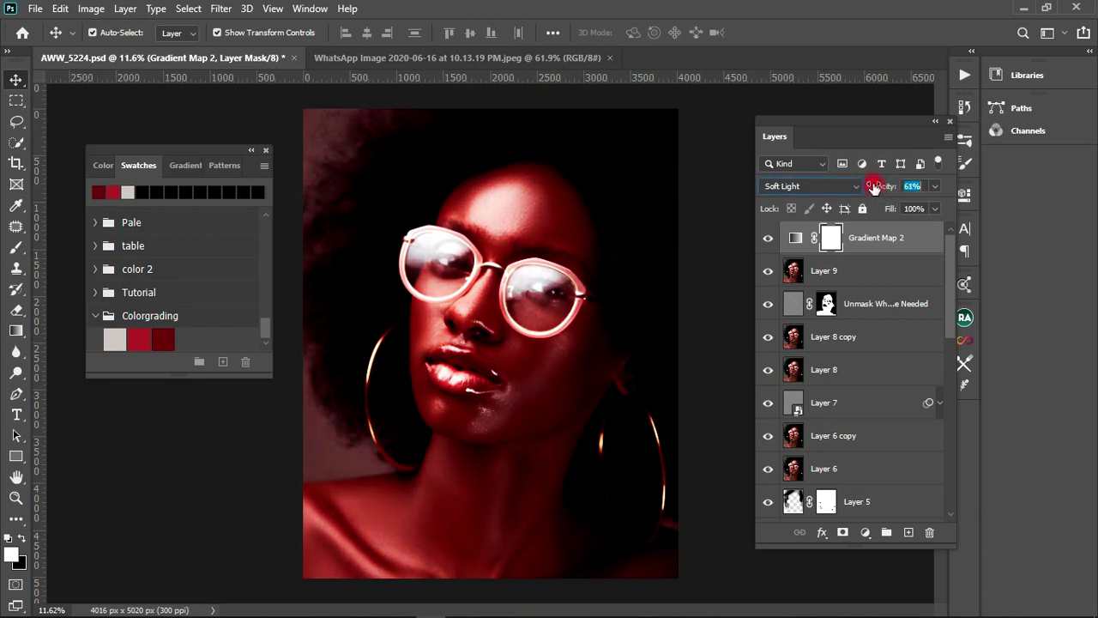
Check the grade against the couple photo and reduce the gradient map layer's opacity to 40%
click(554, 58)
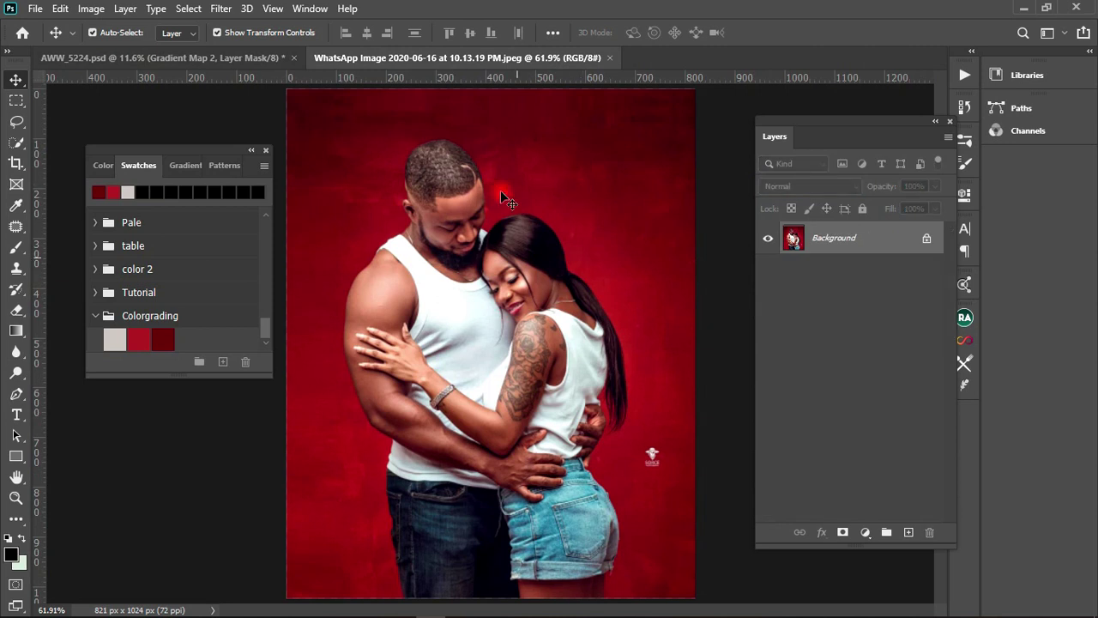
click(249, 57)
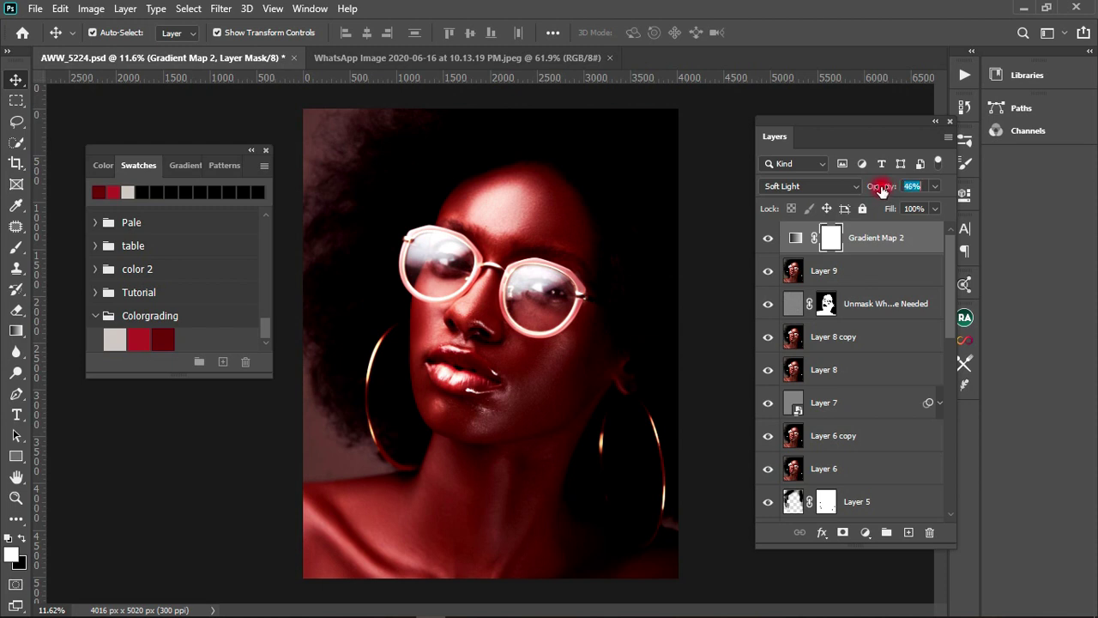
click(874, 191)
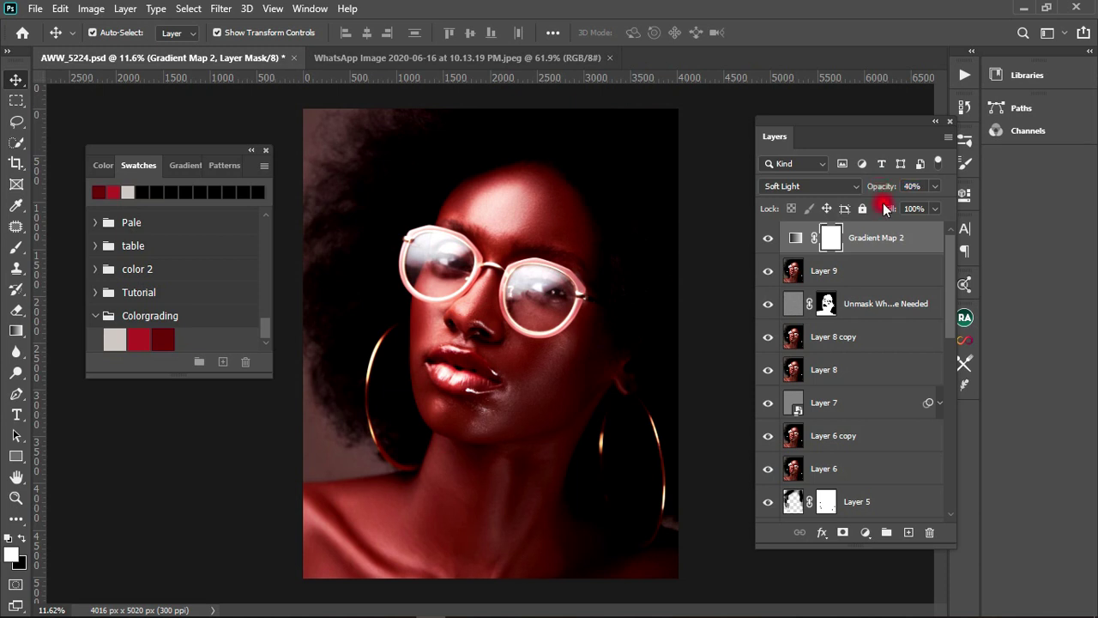
Compare the portrait with and without the gradient map by toggling that layer's visibility several times
click(766, 243)
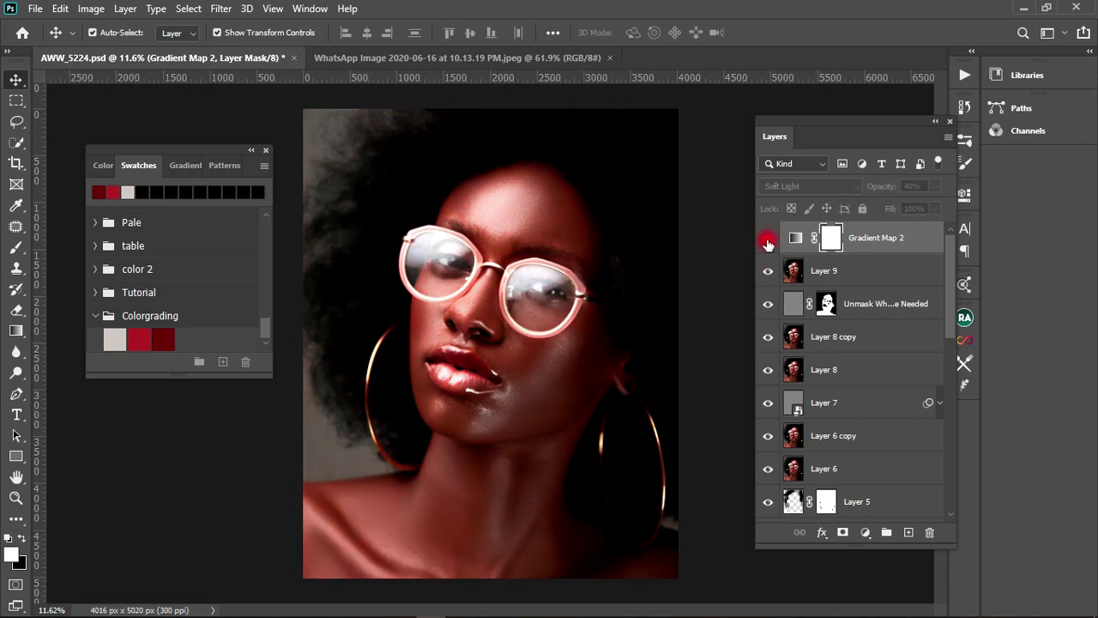
click(767, 244)
click(767, 244)
click(770, 244)
click(770, 243)
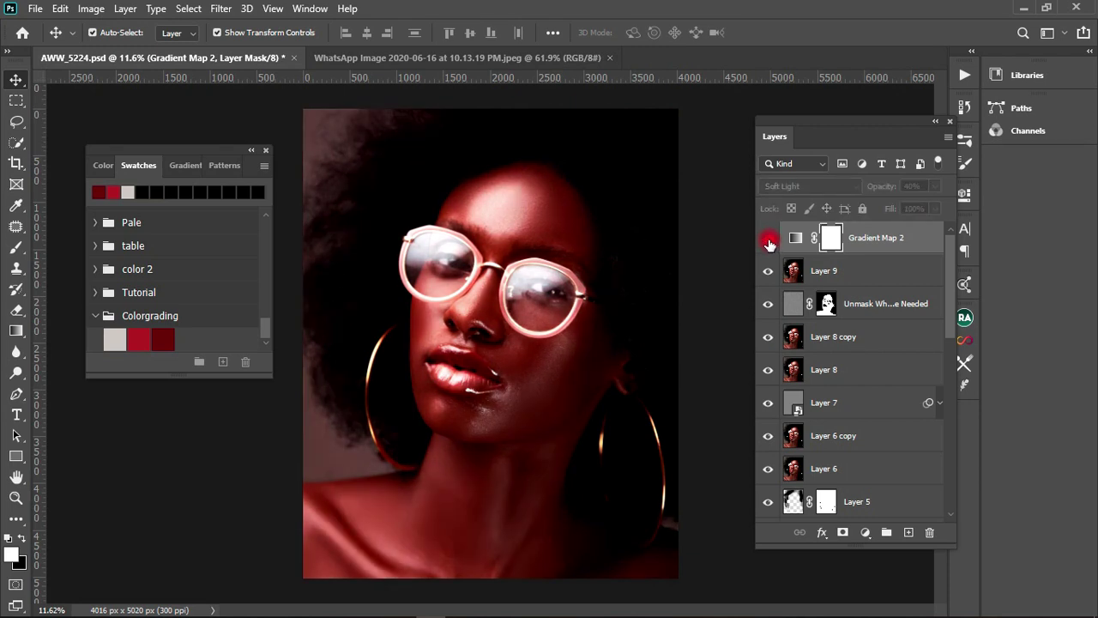
click(769, 244)
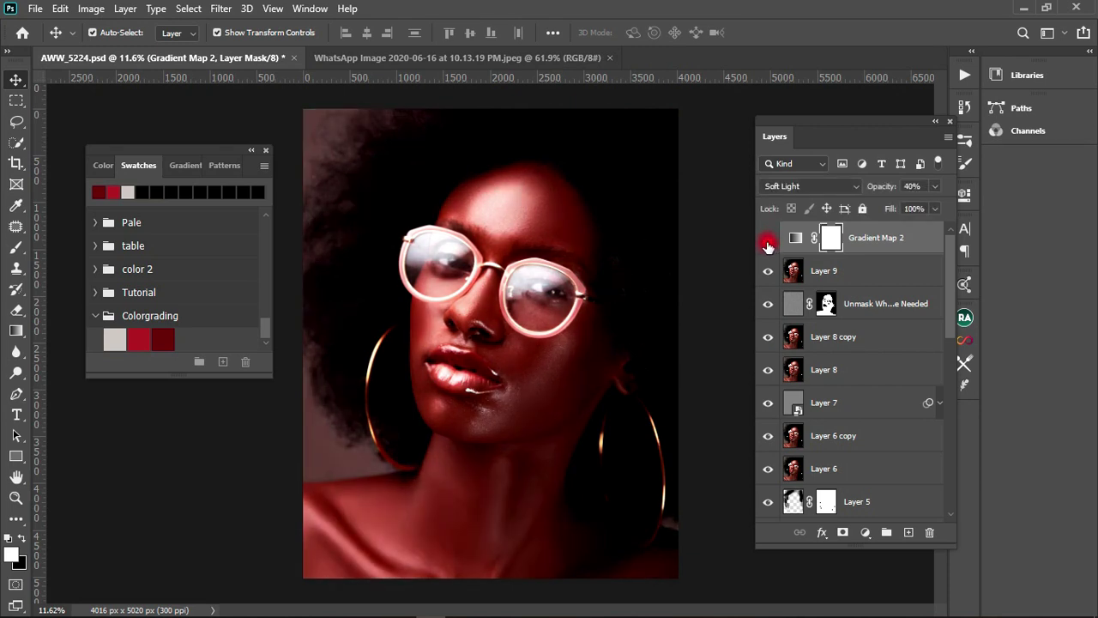
click(768, 245)
click(769, 244)
click(769, 244)
click(769, 244)
Add a blank layer above the background of the couple photo and choose the Hard Round brush for painting
click(429, 56)
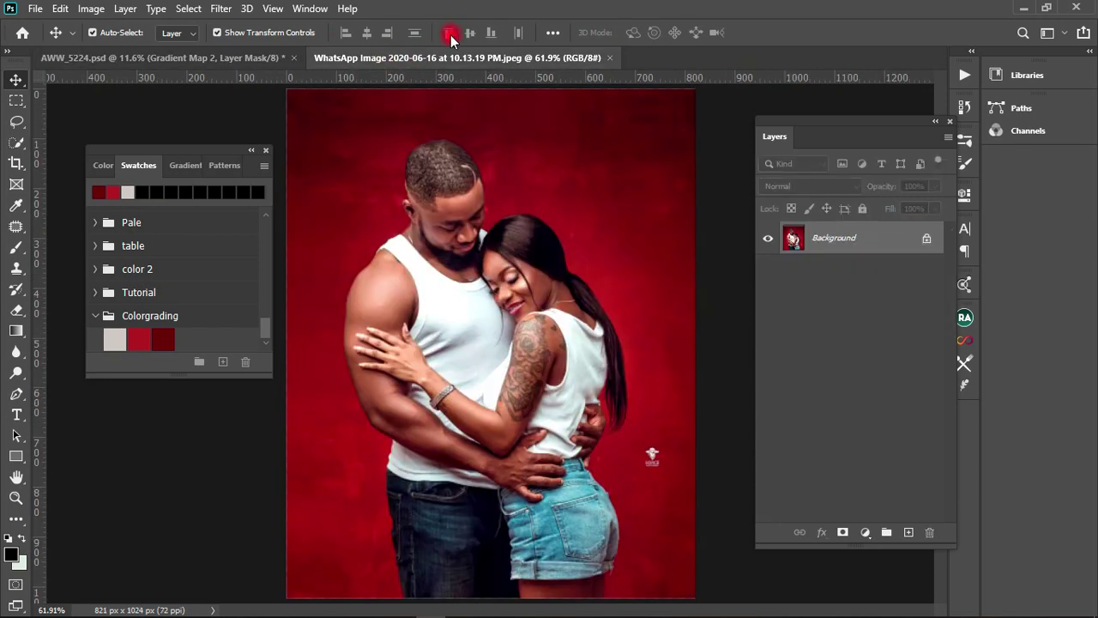
click(909, 531)
key(b)
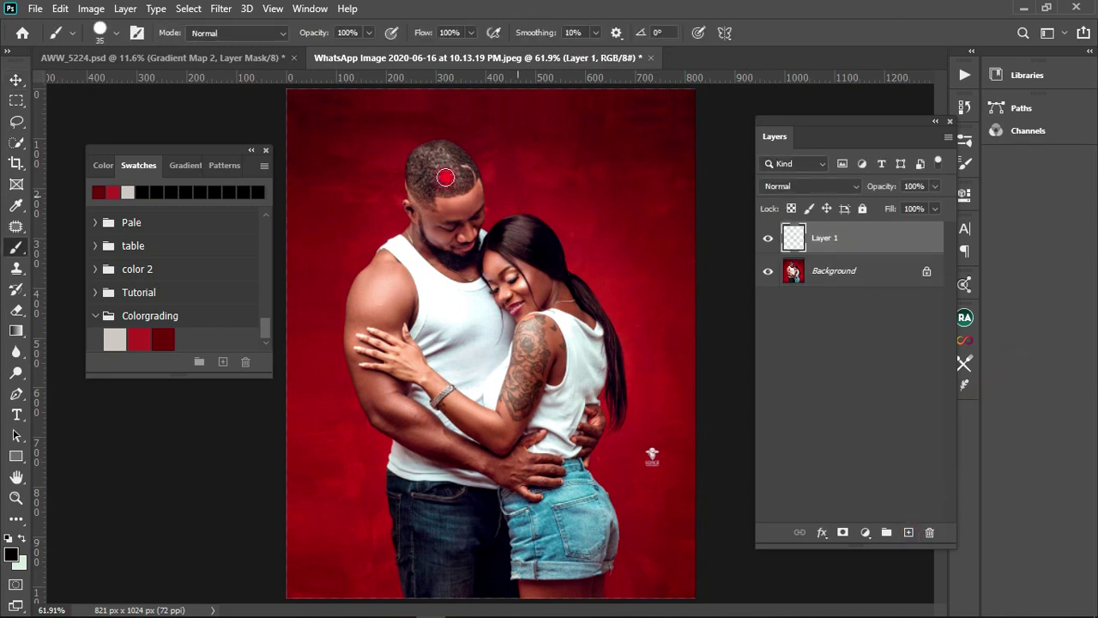
click(118, 34)
click(71, 250)
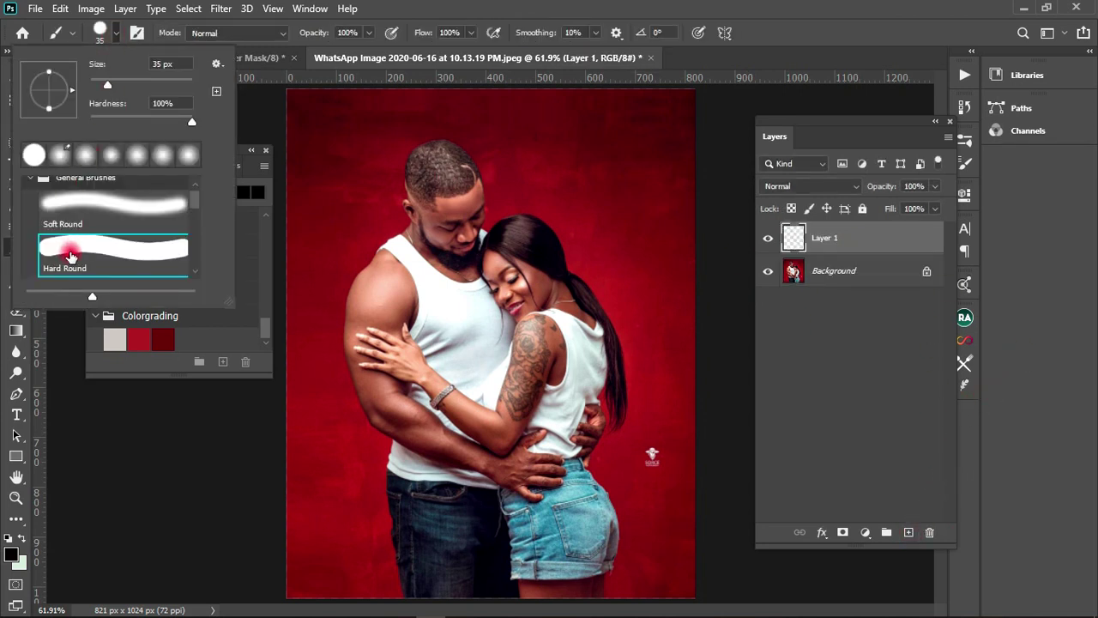
click(272, 106)
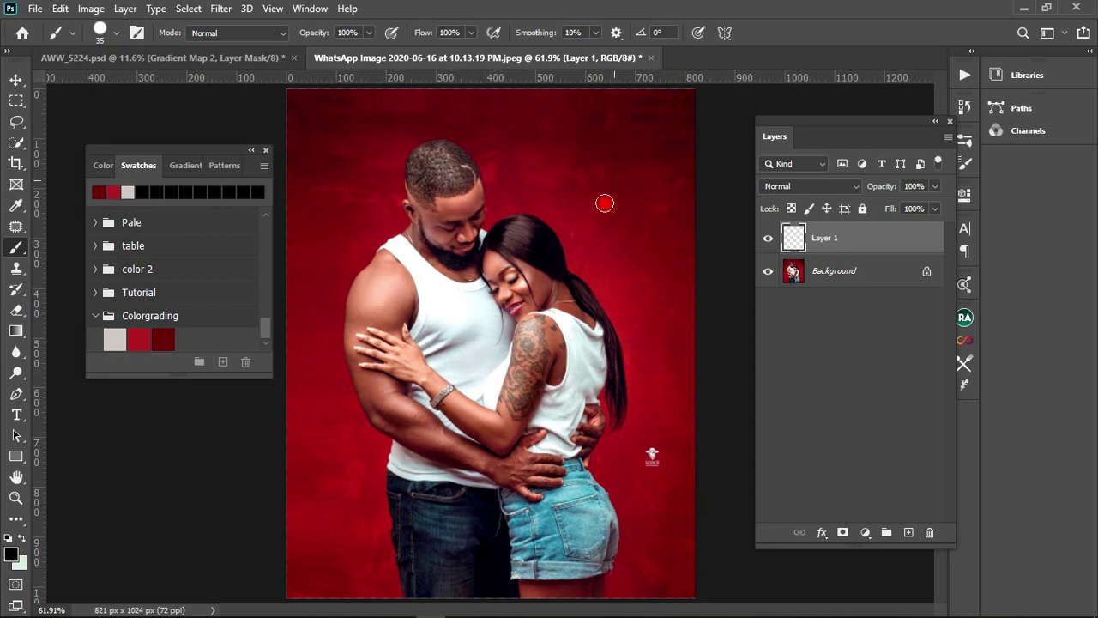
Sample the pale highlight tone from the woman's cheek and paint a short stroke of it on the red backdrop above her shoulder
drag(549, 260, 539, 271)
alt+click(527, 281)
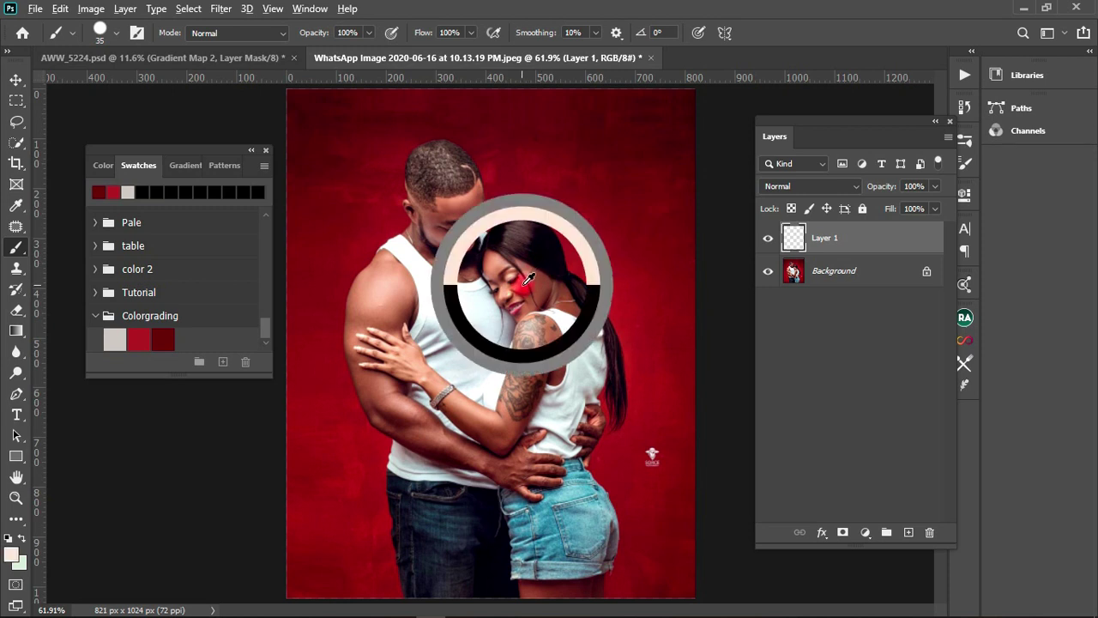
key(ctrl+z)
mouse_move(591, 226)
mouse_down()
mouse_move(632, 213)
mouse_move(606, 217)
mouse_up()
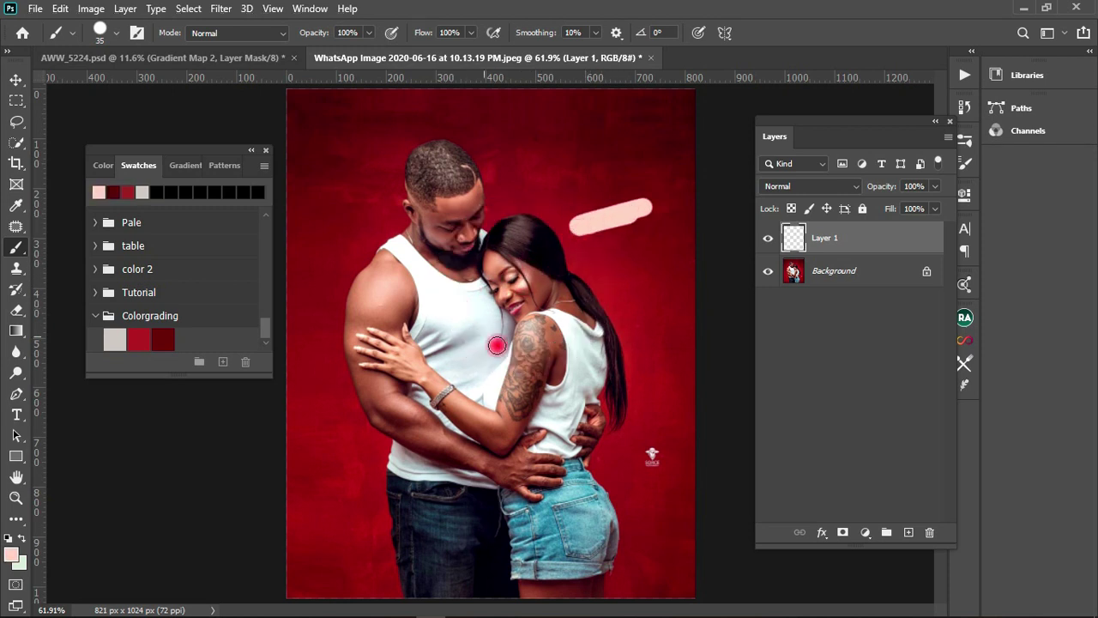
Sample a brown midtone from the woman's forearm and a dark shadow tone beside the man's arm, painting each below the pale stroke
alt+click(466, 407)
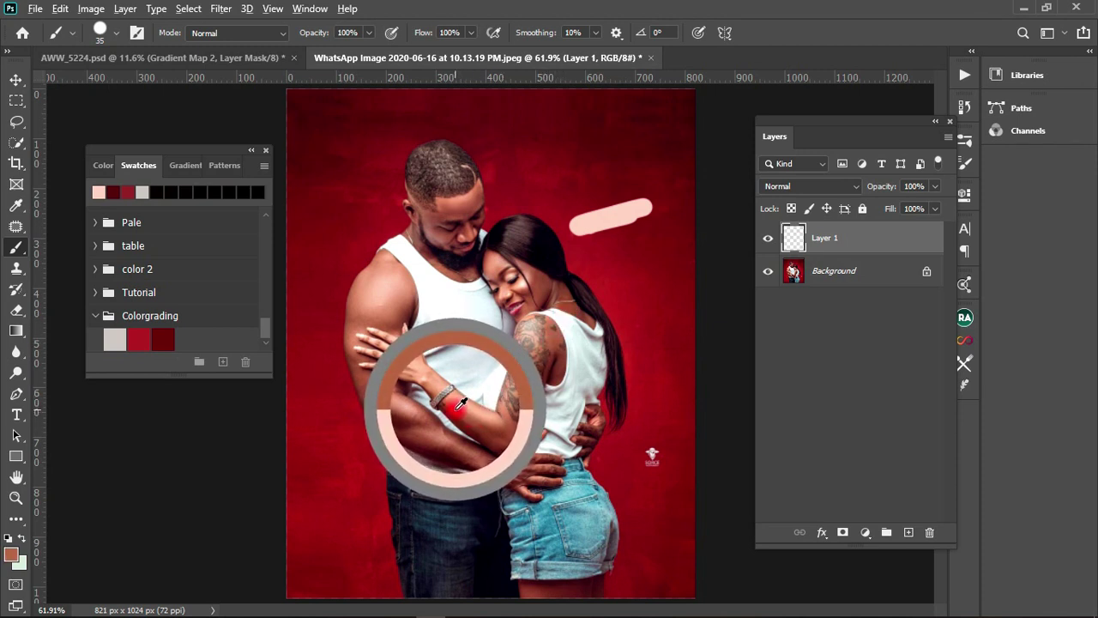
drag(586, 237, 641, 225)
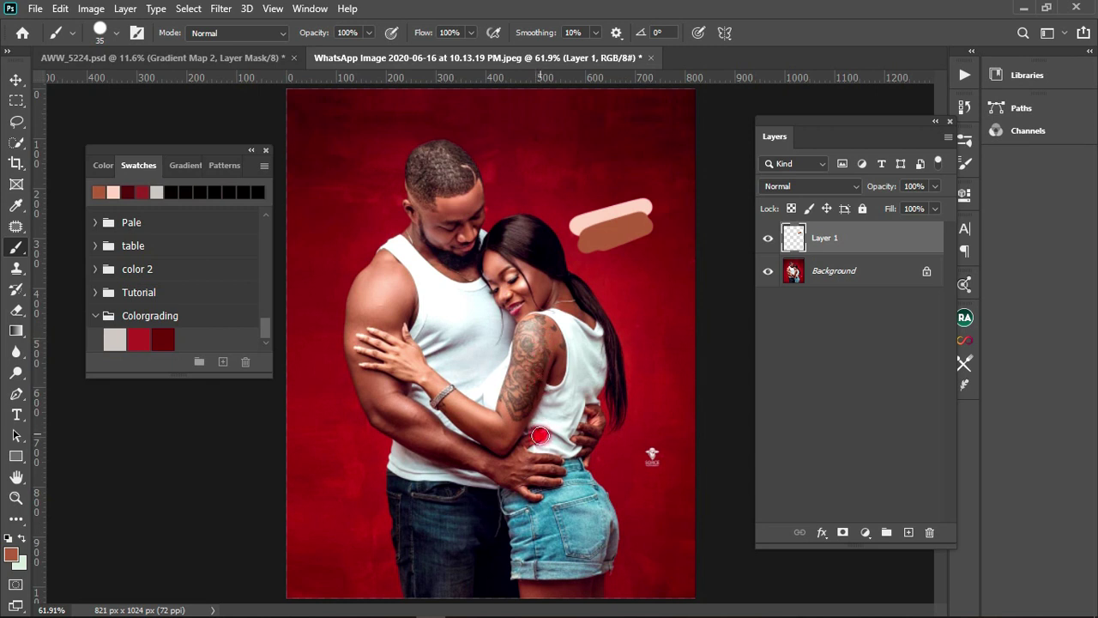
alt+click(441, 457)
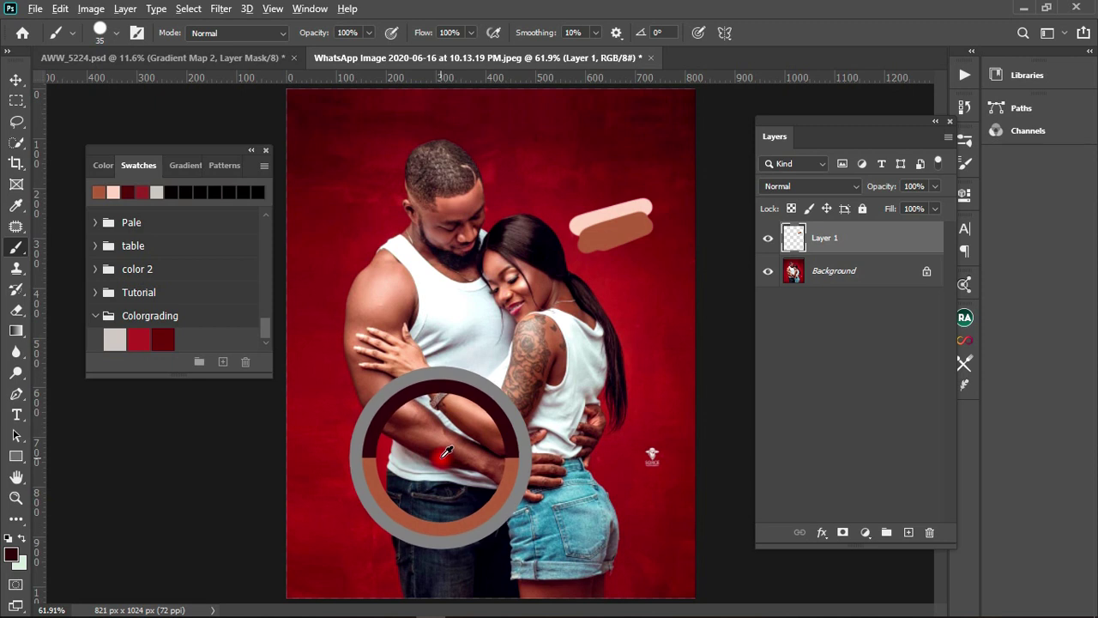
click(446, 452)
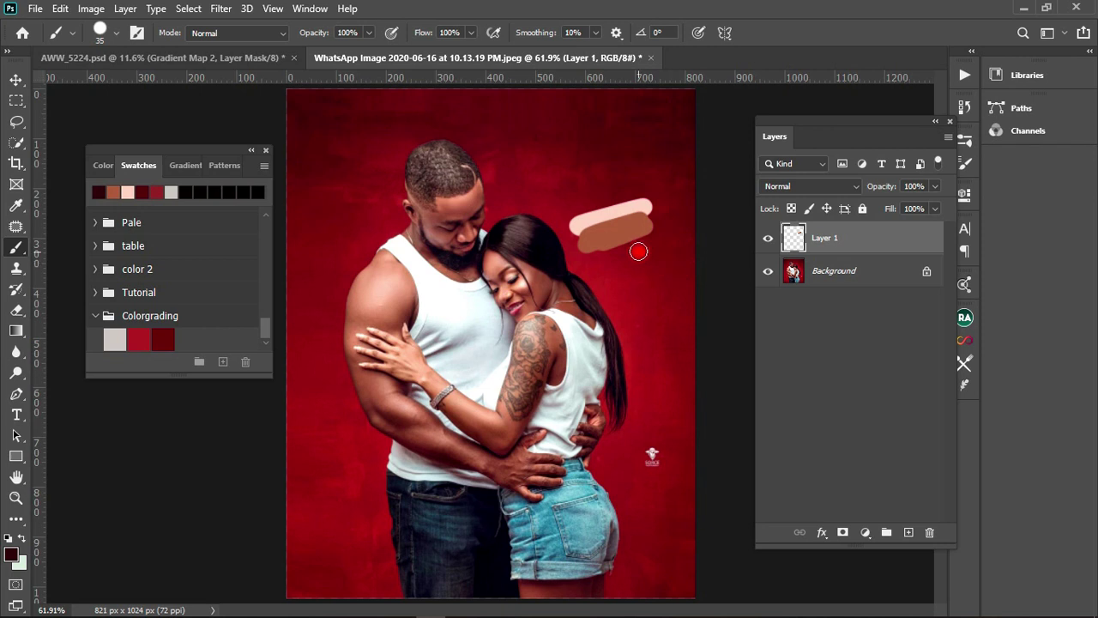
drag(652, 244, 611, 257)
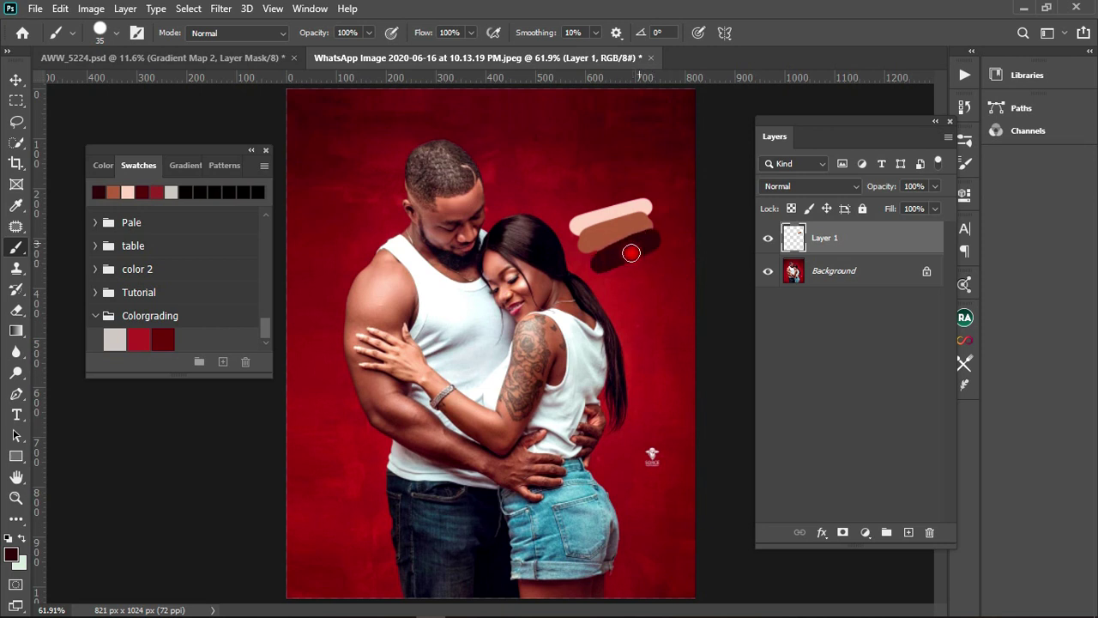
Copy the layer with the three painted color strokes into AWW_5224.psd as a new layer above Gradient Map 2
click(13, 80)
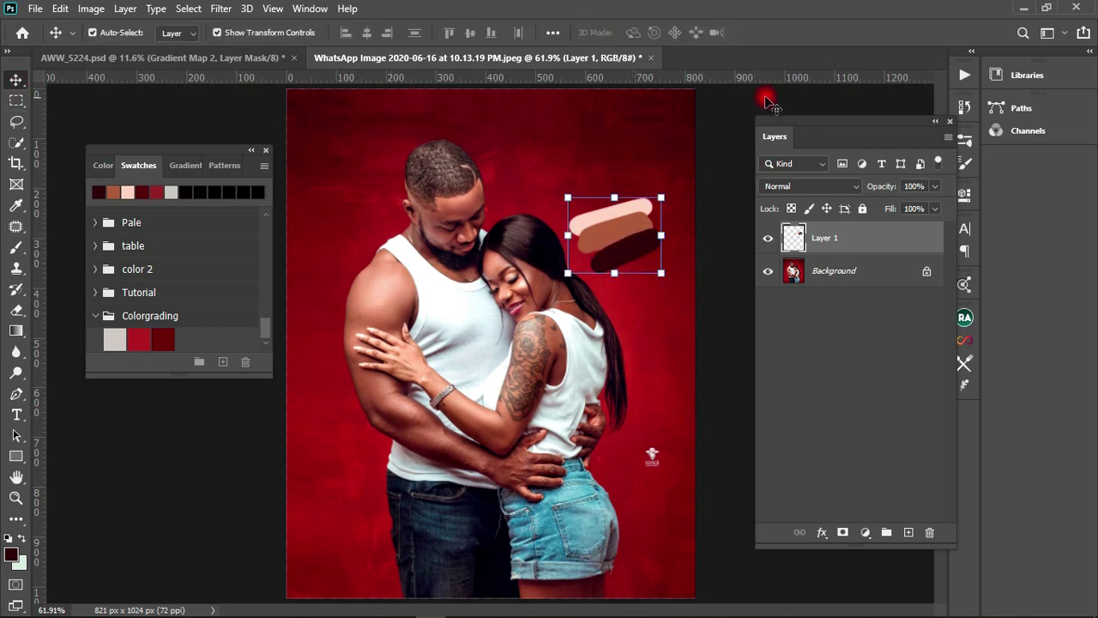
key(ctrl)
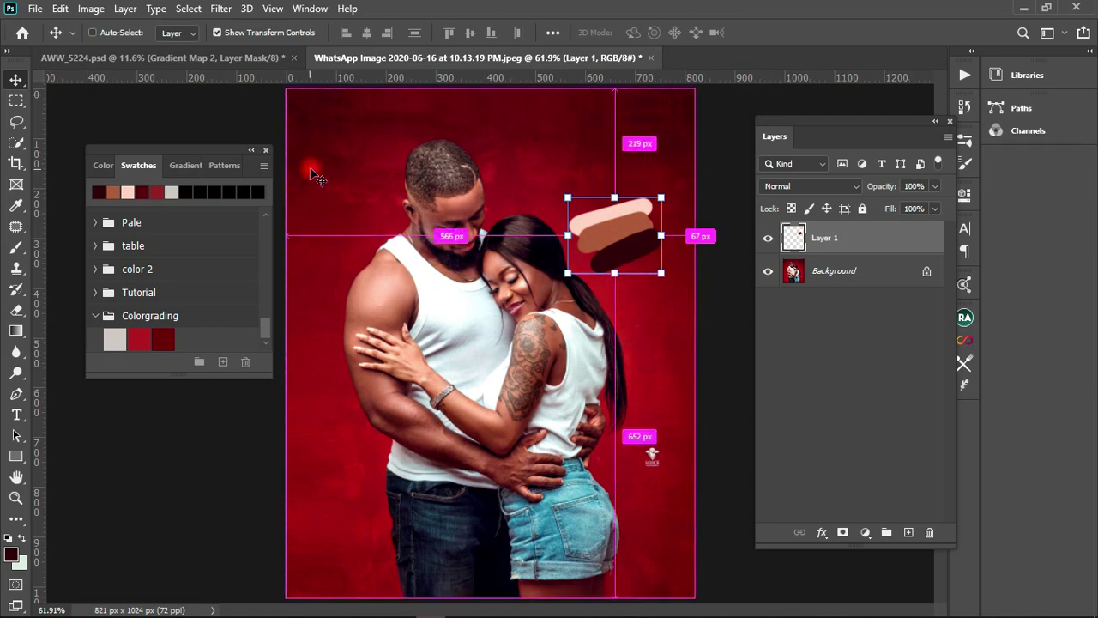
click(253, 57)
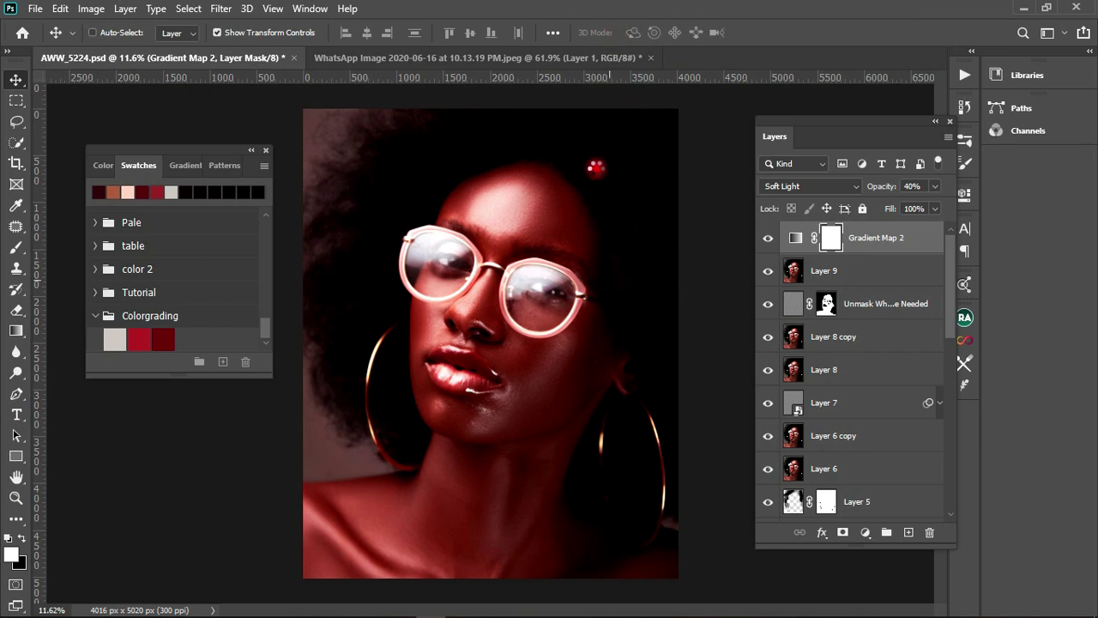
key(ctrl+shift+alt+n)
key(ctrl)
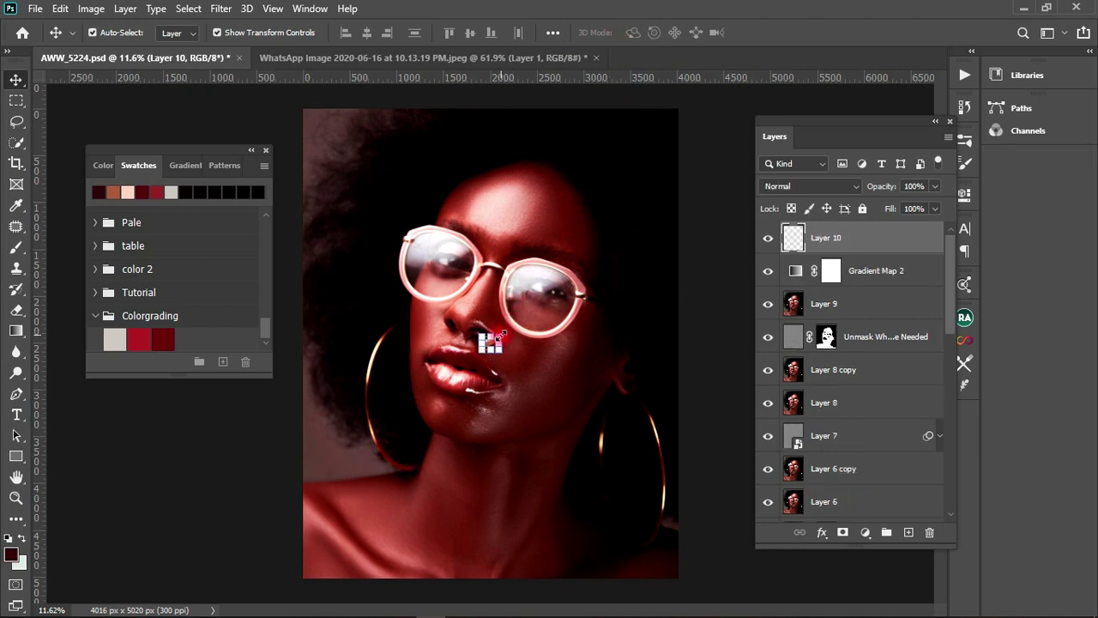
Scale the color strokes up to about 1060% and place them over the portrait's upper-left corner
key(ctrl+t)
drag(501, 334, 652, 163)
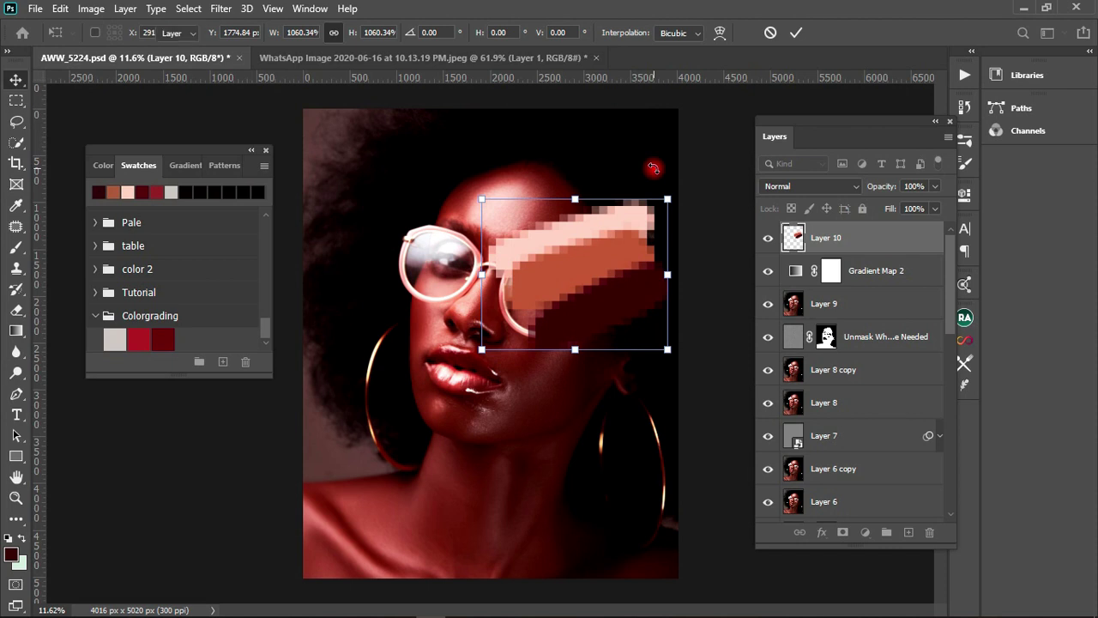
key(Return)
click(622, 273)
drag(615, 273, 346, 134)
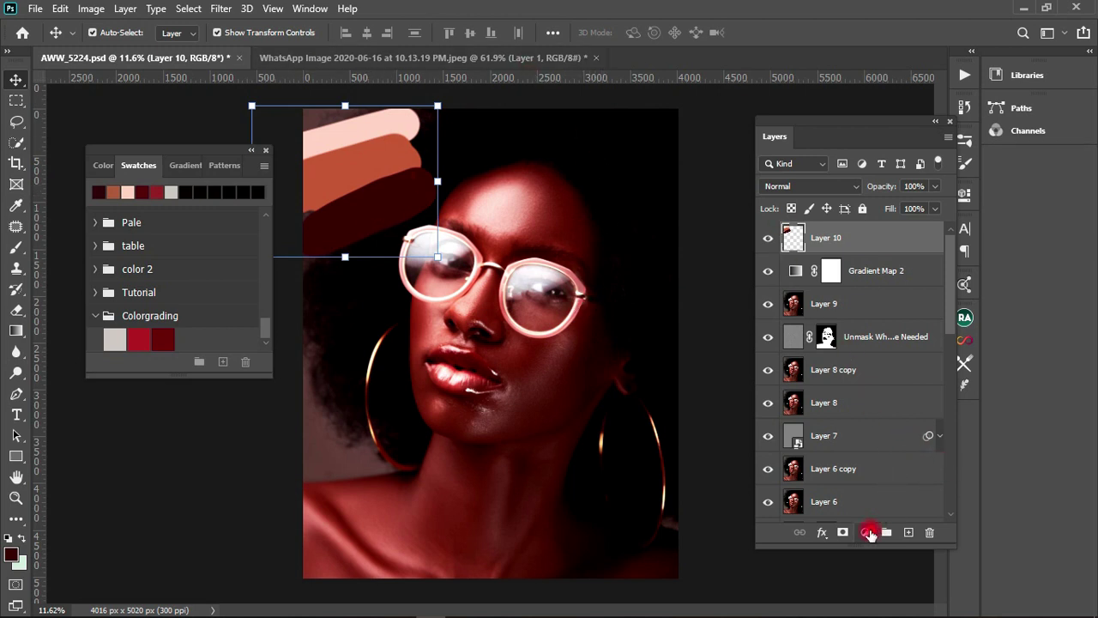
Add a Curves adjustment layer directly above the Gradient Map 2 layer
click(887, 275)
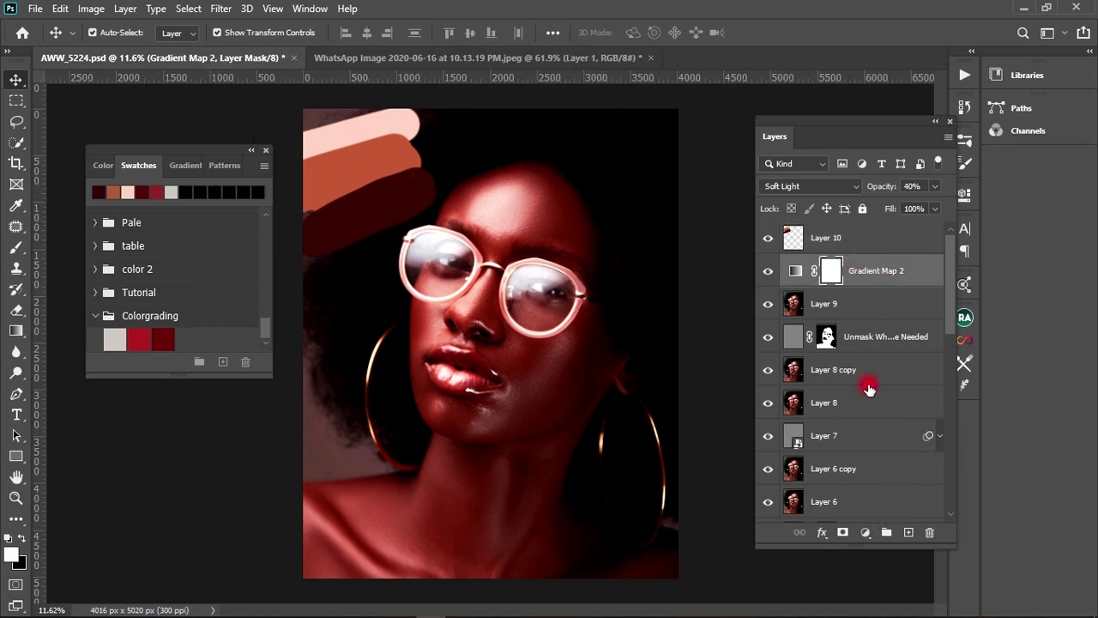
click(865, 532)
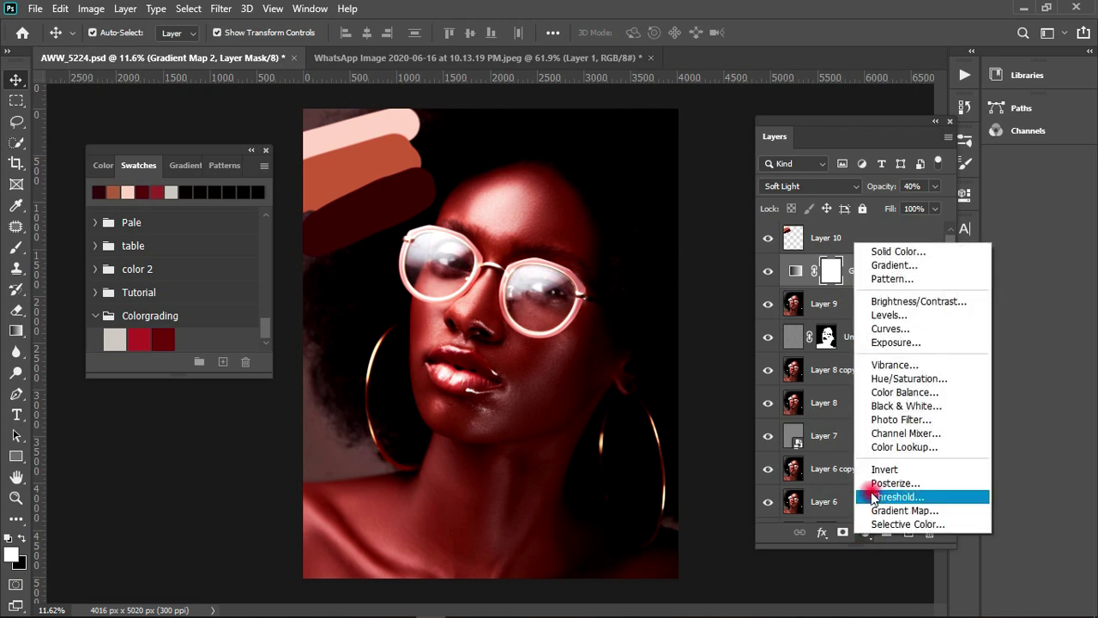
click(888, 329)
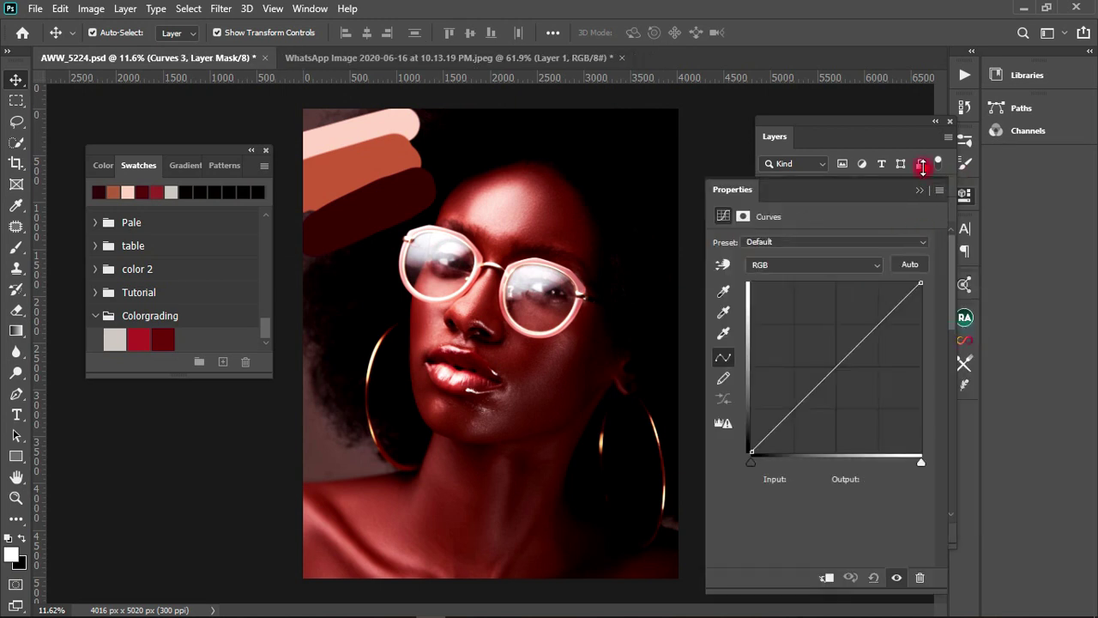
click(723, 334)
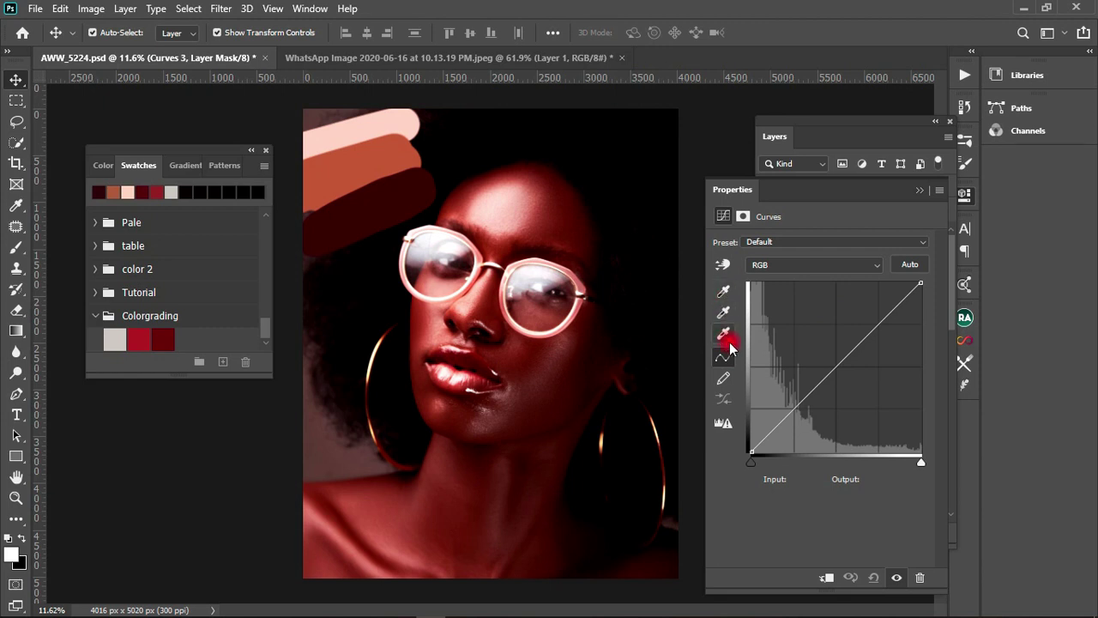
click(723, 334)
double_click(724, 336)
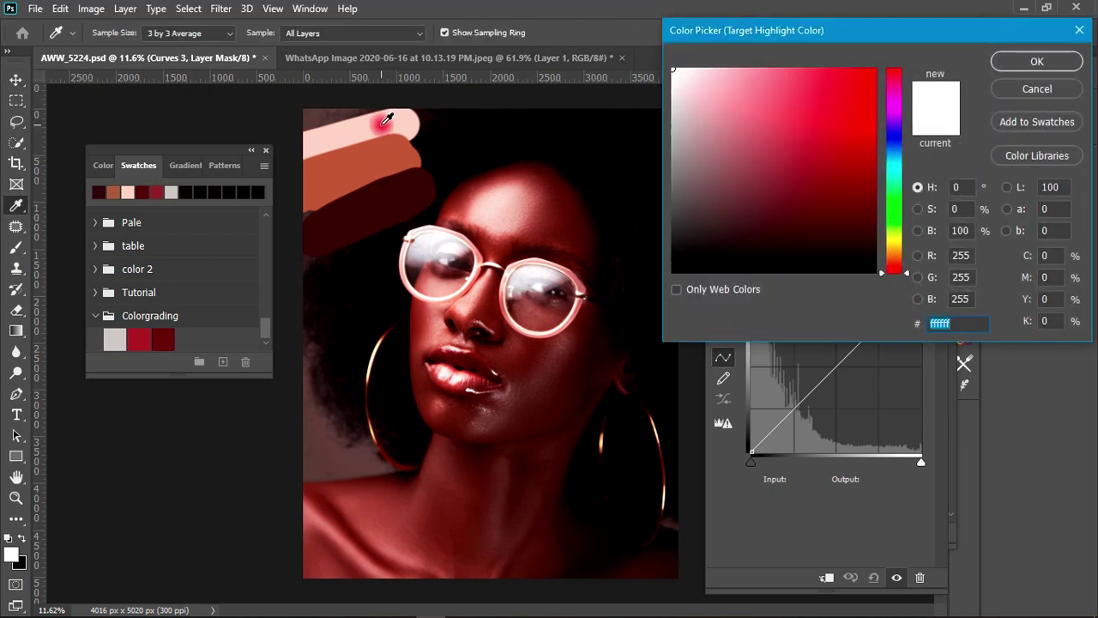
click(1015, 91)
click(918, 190)
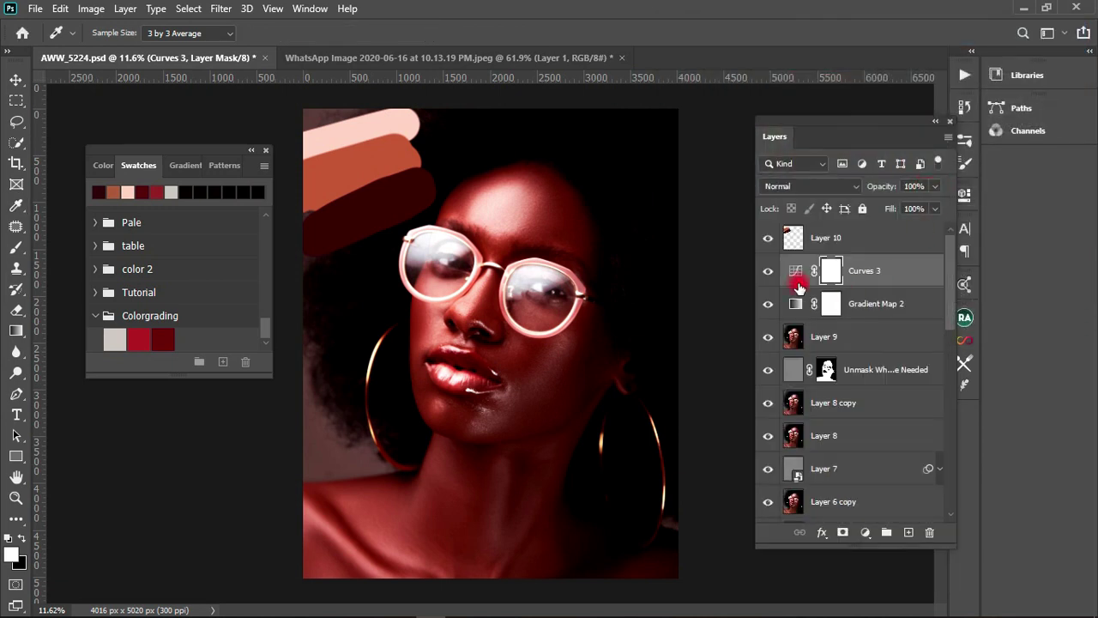
Set the Curves highlight target color from the pale pink stroke without saving it as default, and apply it to the forehead's bright area
double_click(797, 272)
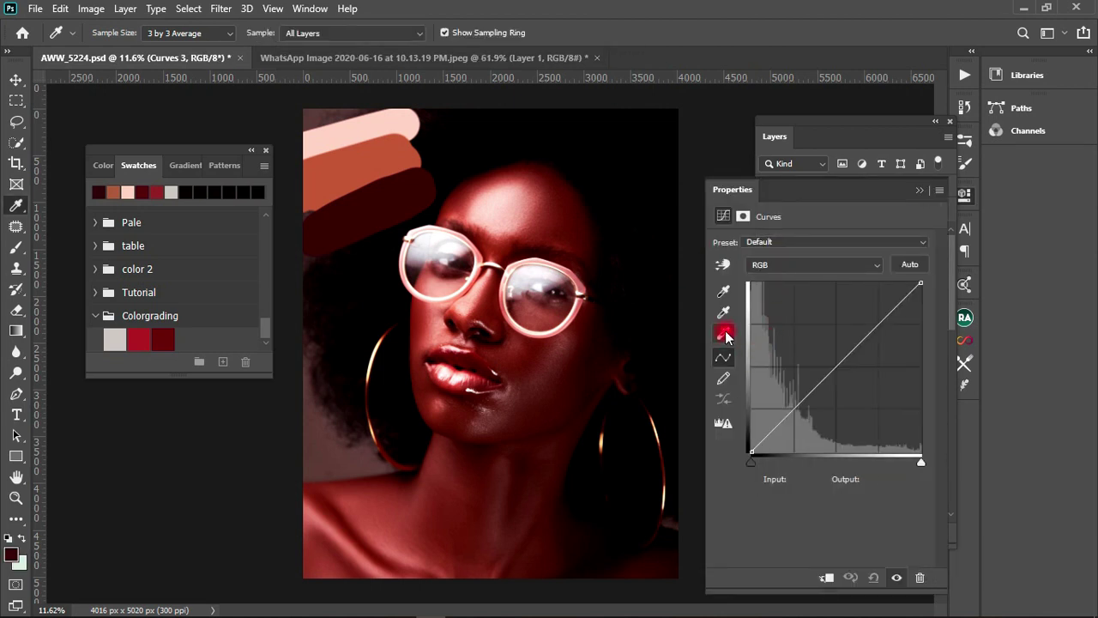
double_click(726, 338)
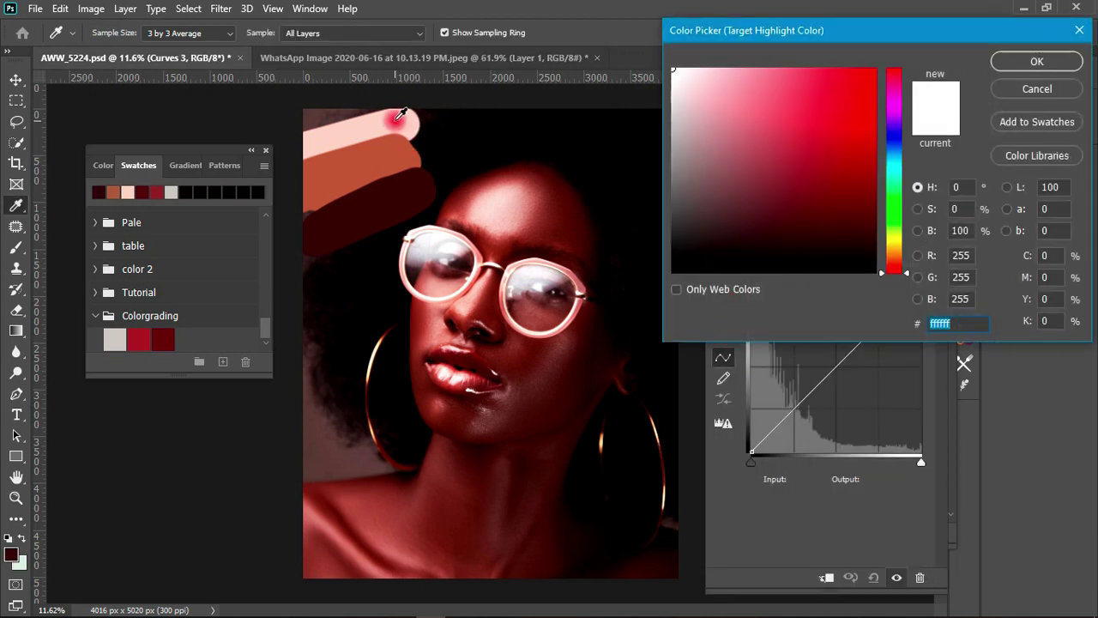
click(399, 116)
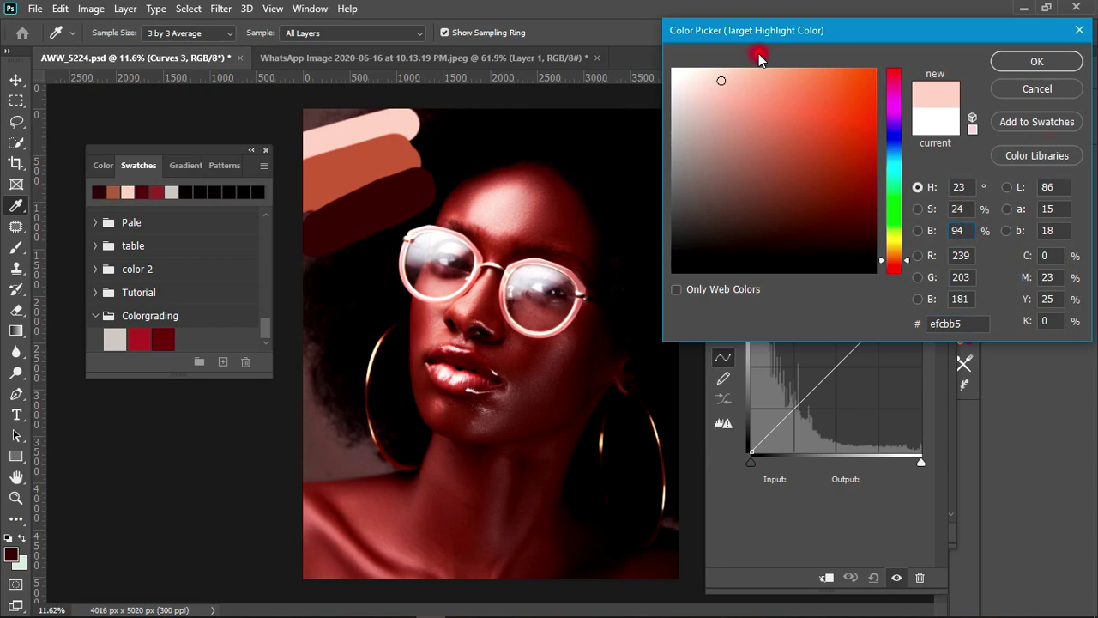
click(1026, 69)
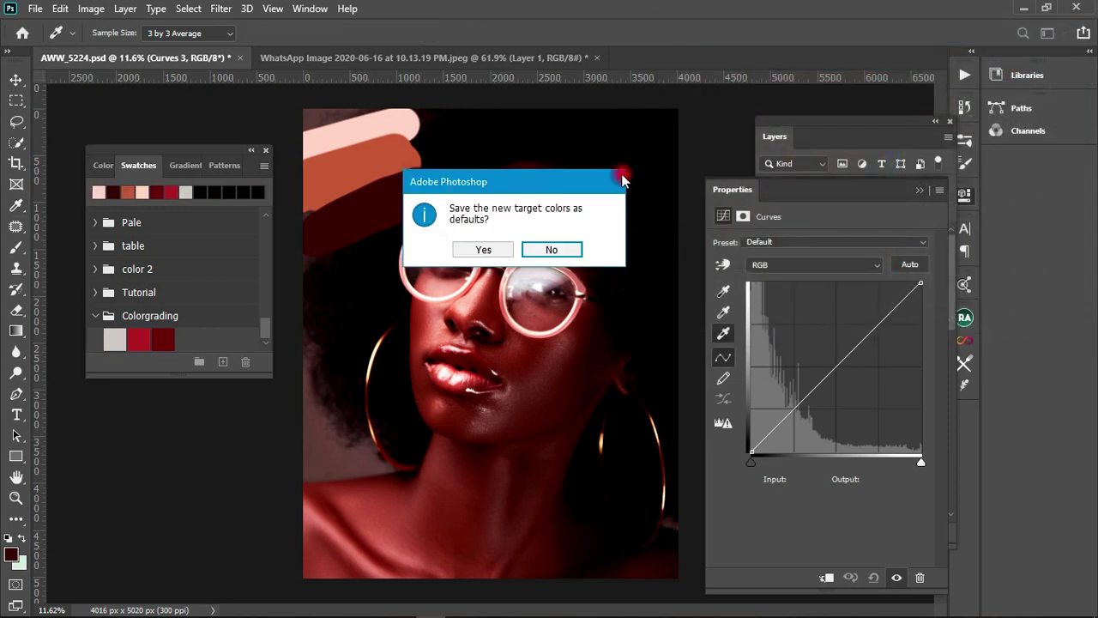
click(559, 247)
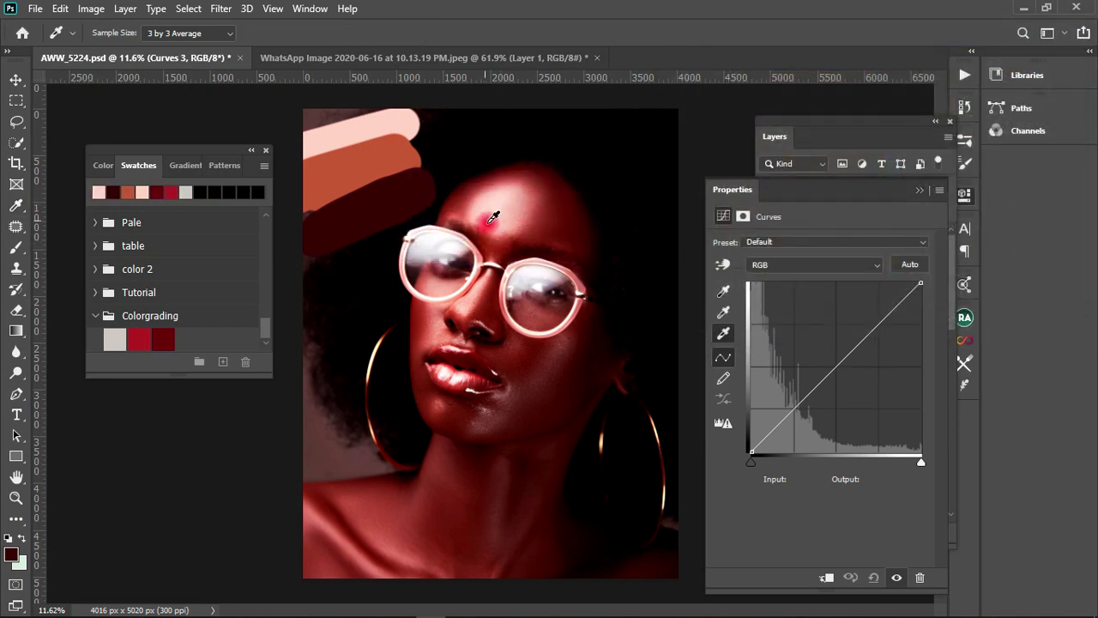
click(489, 215)
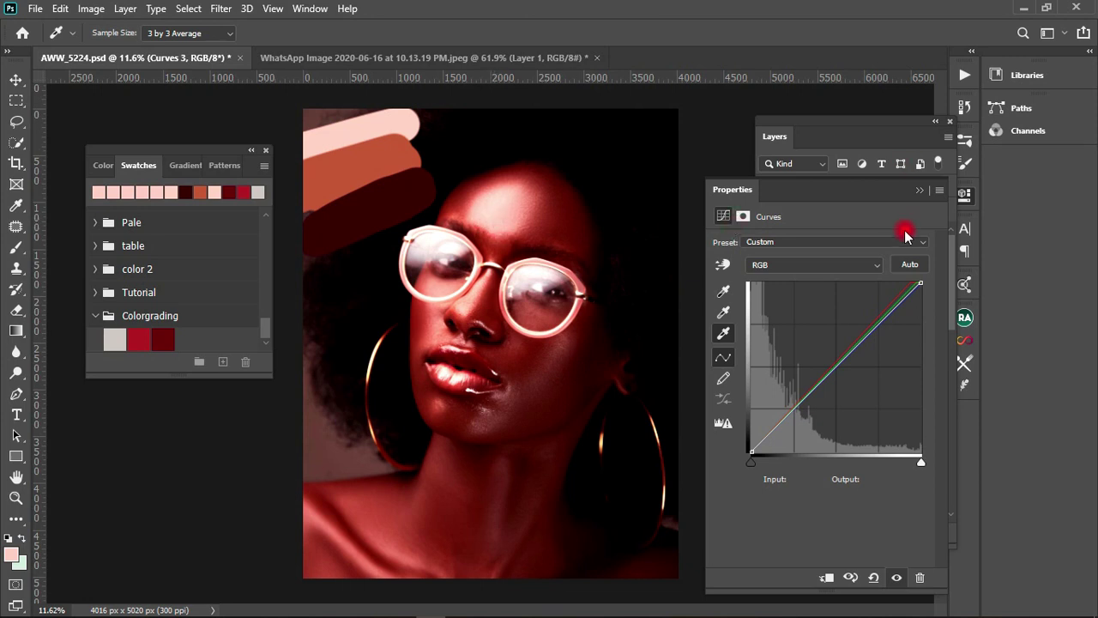
Set the Curves midtone target color from the brown-orange stroke, without saving it as default
double_click(721, 315)
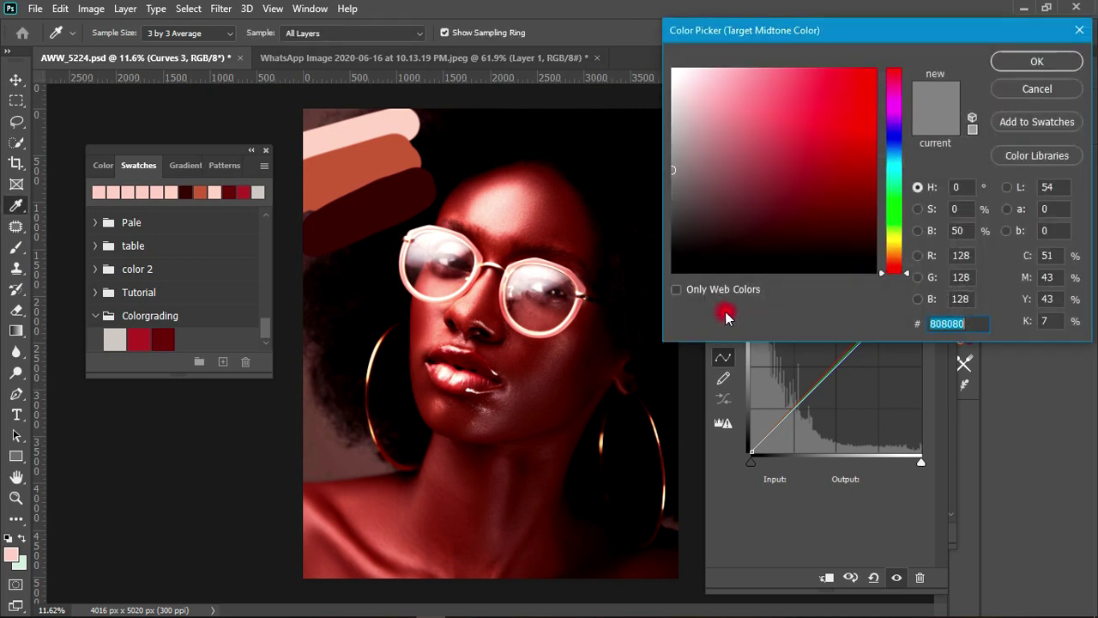
click(374, 159)
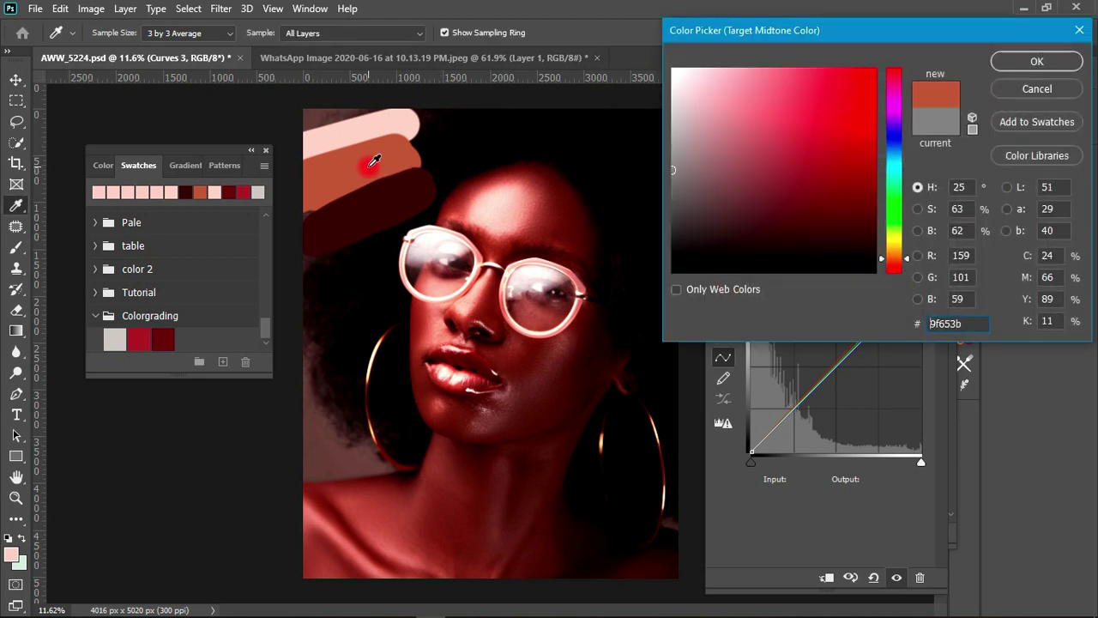
click(1019, 76)
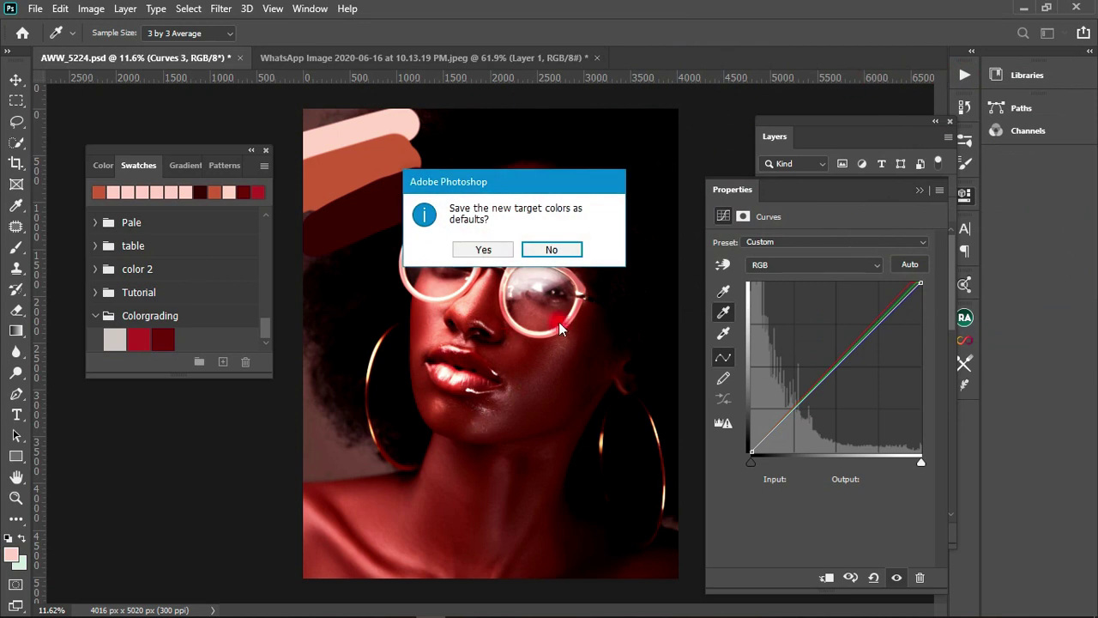
click(552, 248)
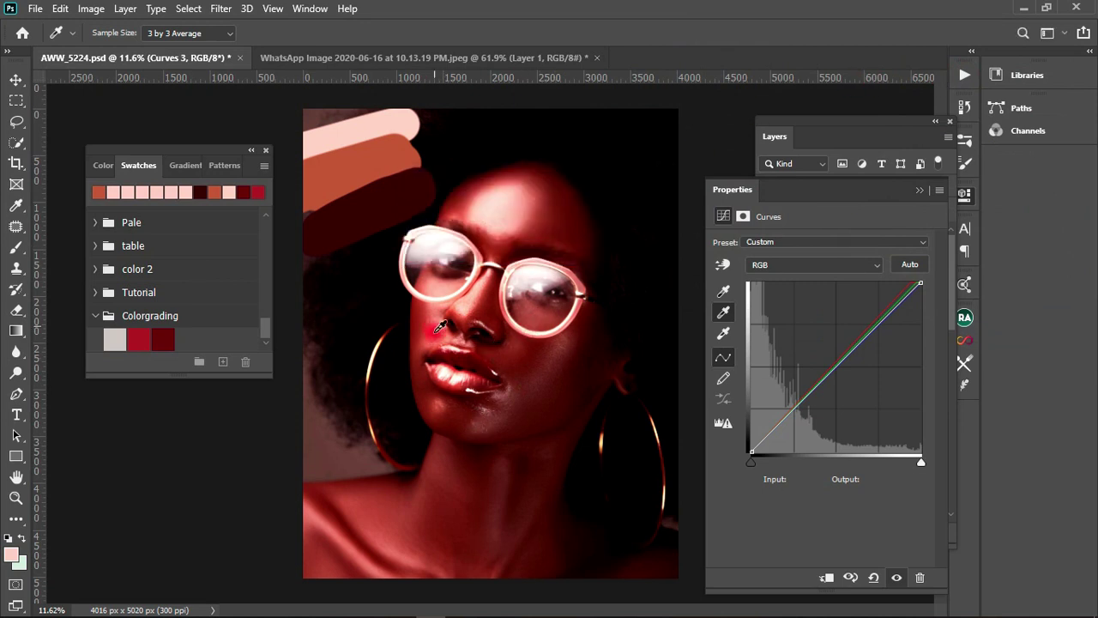
Apply the midtone target to different skin areas on the jaw, neck and nose, ending on the cheek beside the nose
click(530, 400)
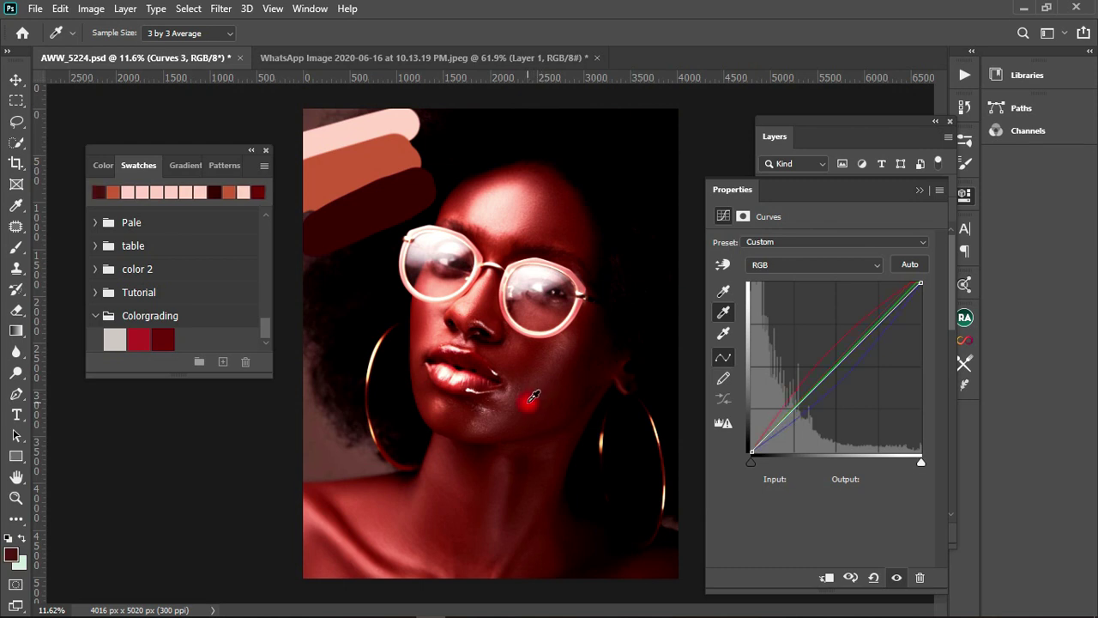
click(449, 477)
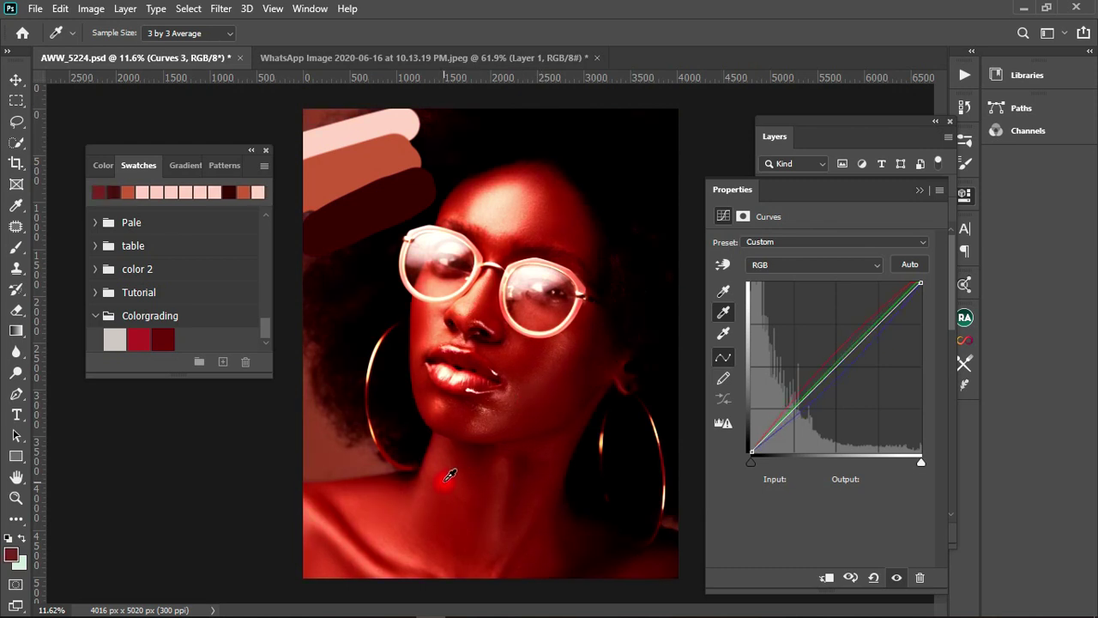
click(446, 460)
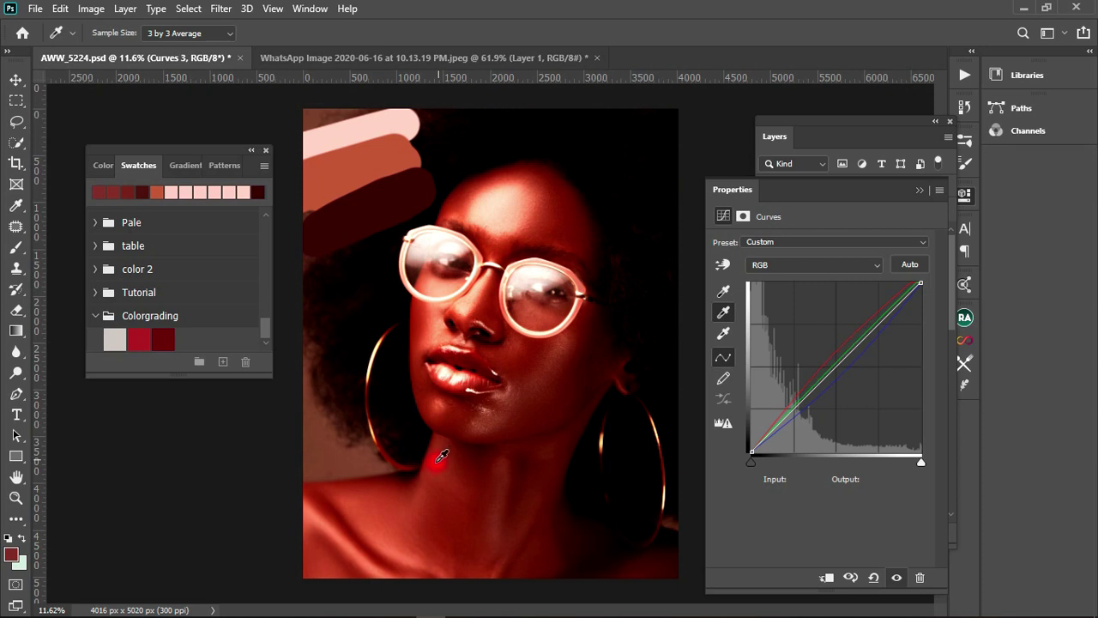
drag(438, 461, 530, 348)
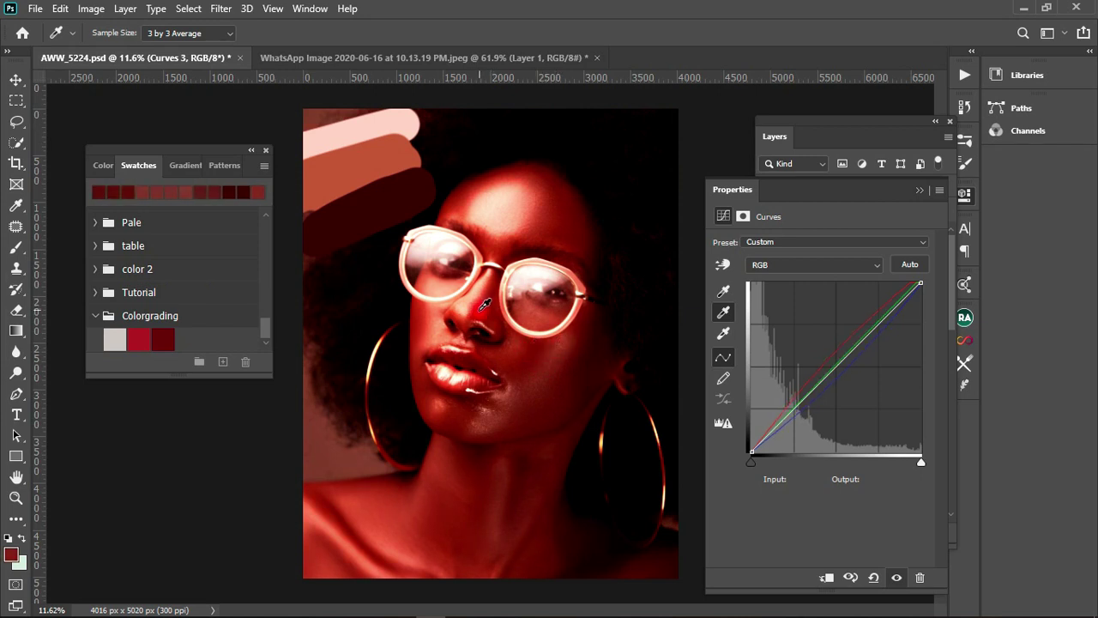
drag(482, 308, 428, 322)
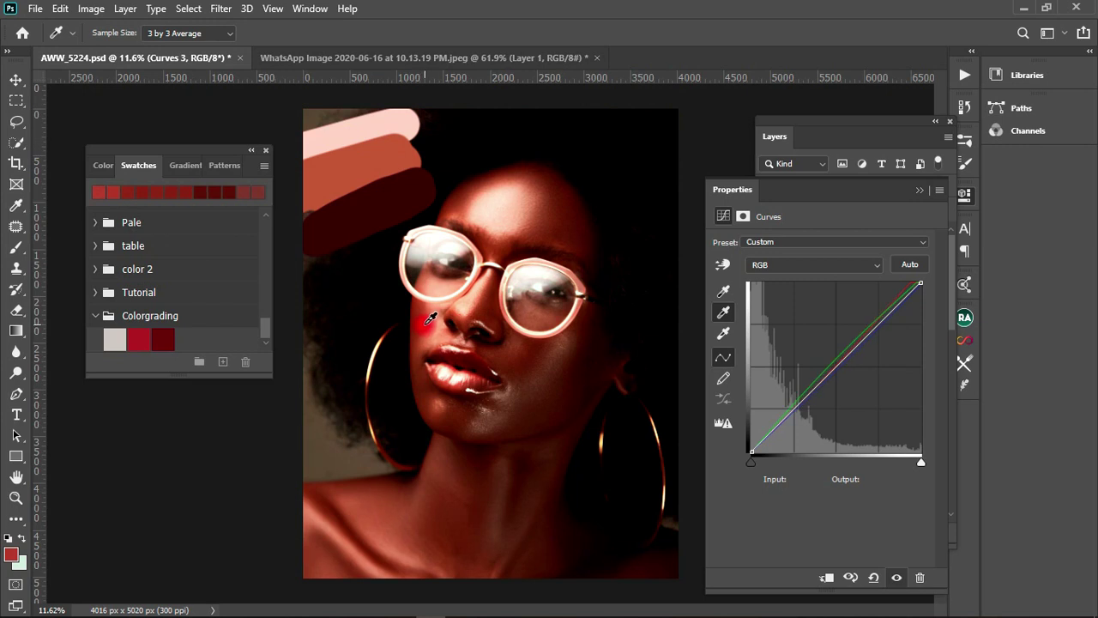
drag(433, 319, 434, 319)
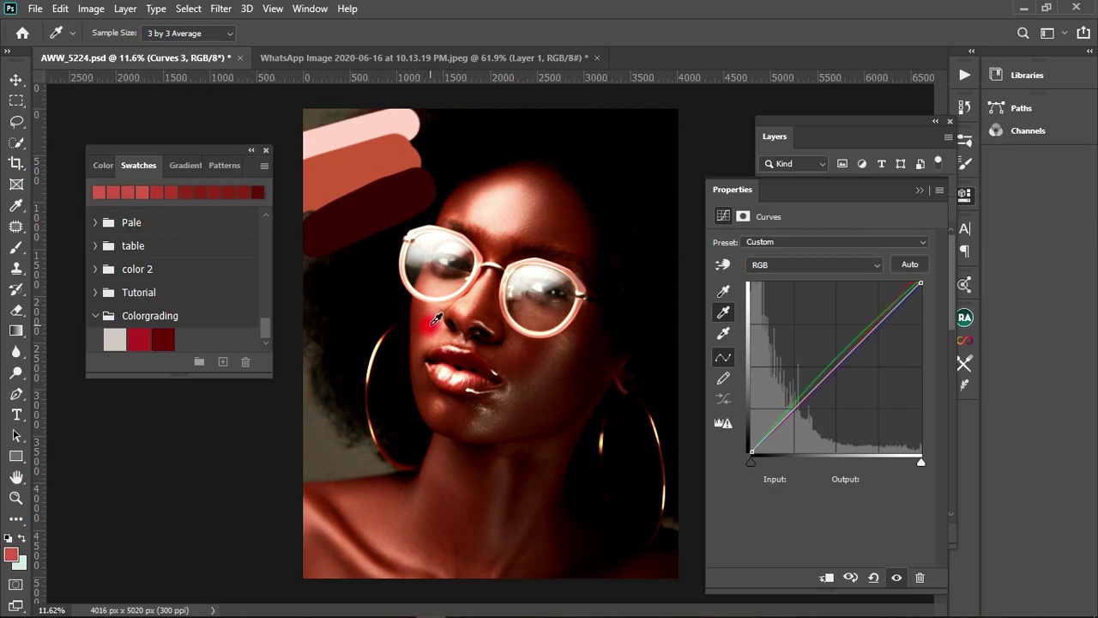
Resample the midtone target on both cheeks, around the nose and lips, ending just below the glasses lens beside the nose
click(436, 327)
click(533, 348)
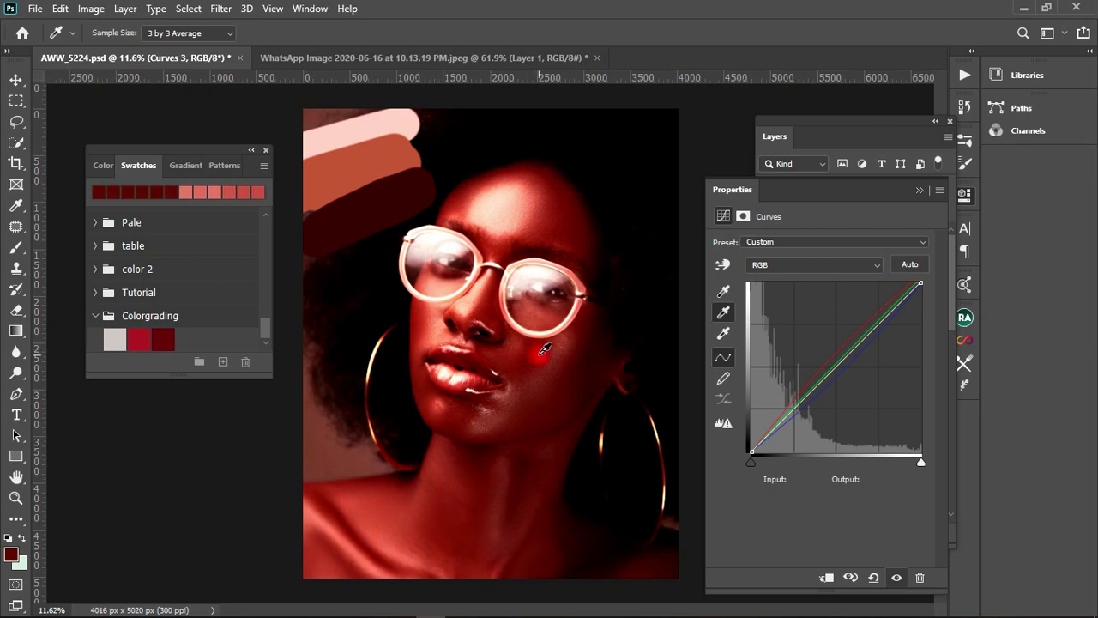
click(521, 342)
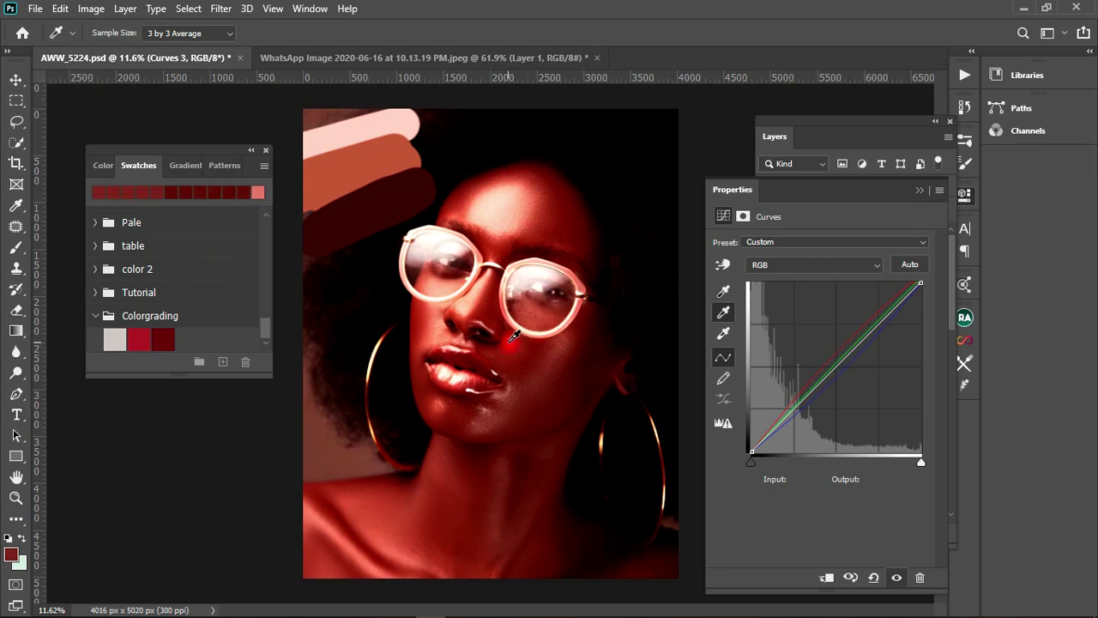
click(511, 337)
click(552, 353)
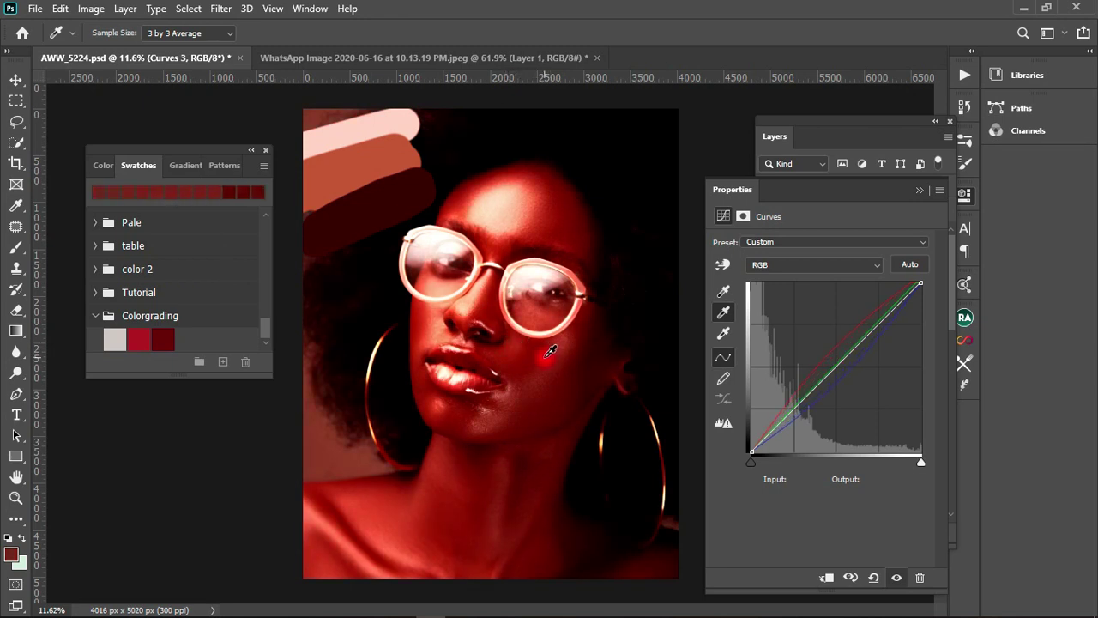
click(510, 339)
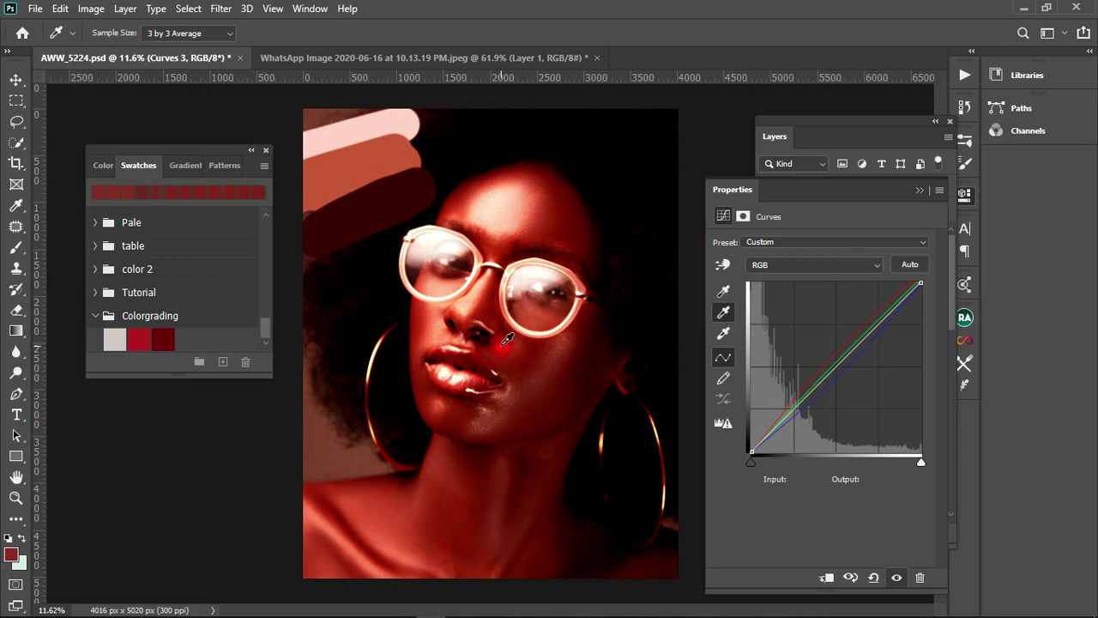
click(431, 319)
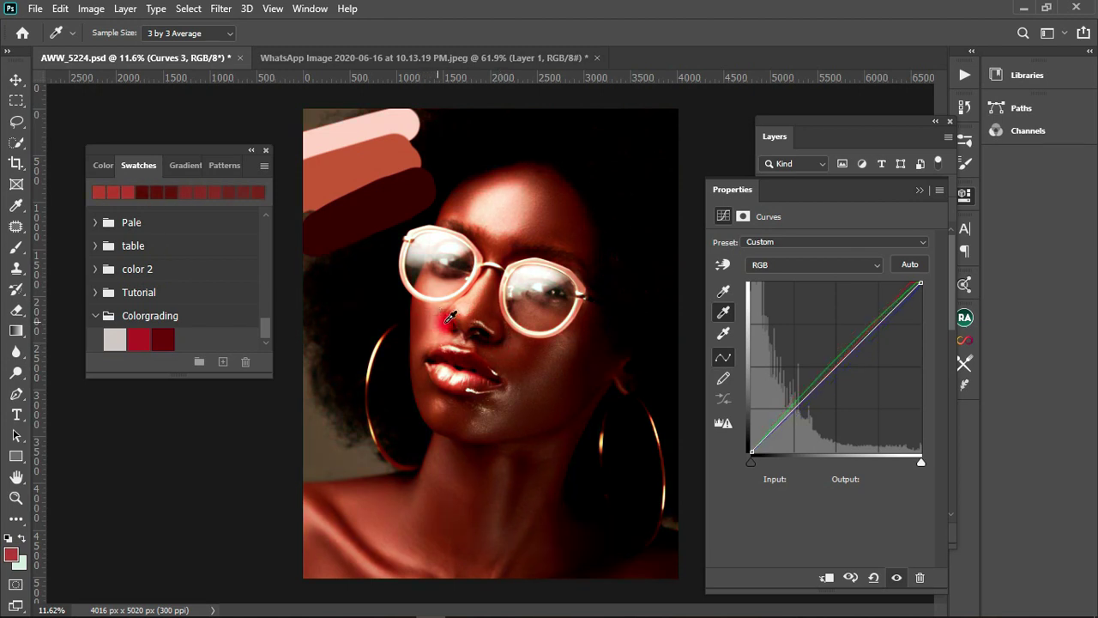
click(460, 351)
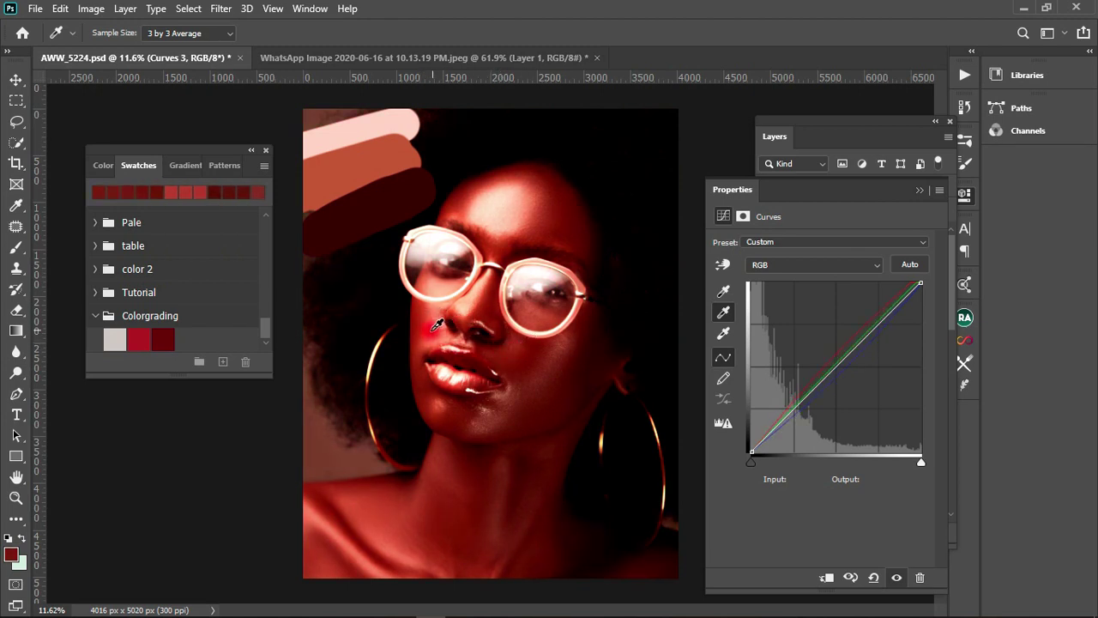
click(427, 330)
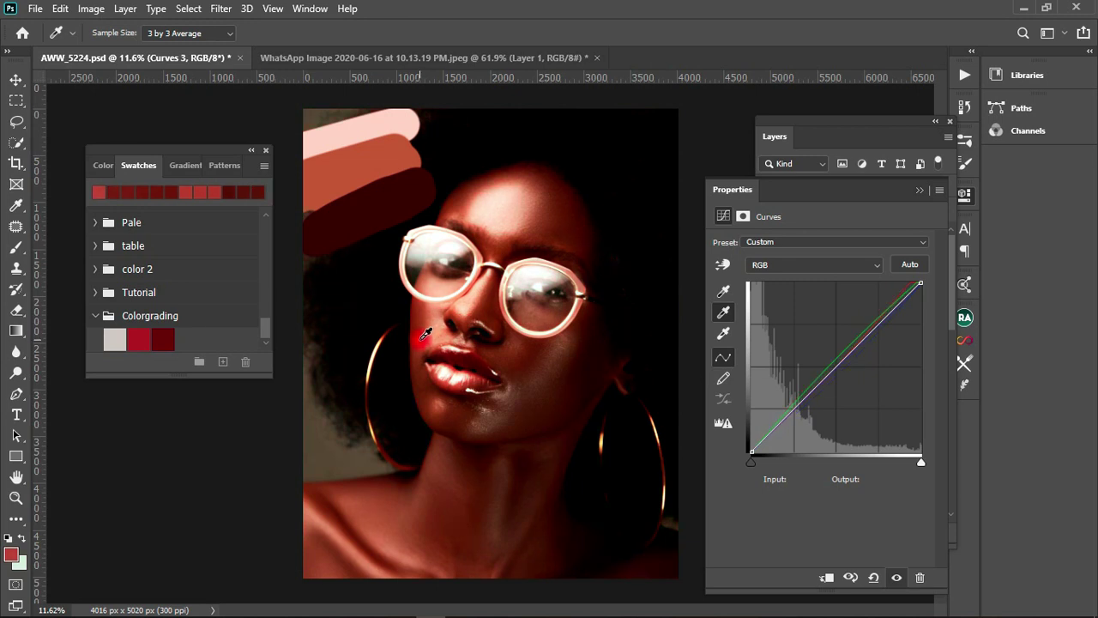
click(431, 336)
click(432, 332)
click(510, 334)
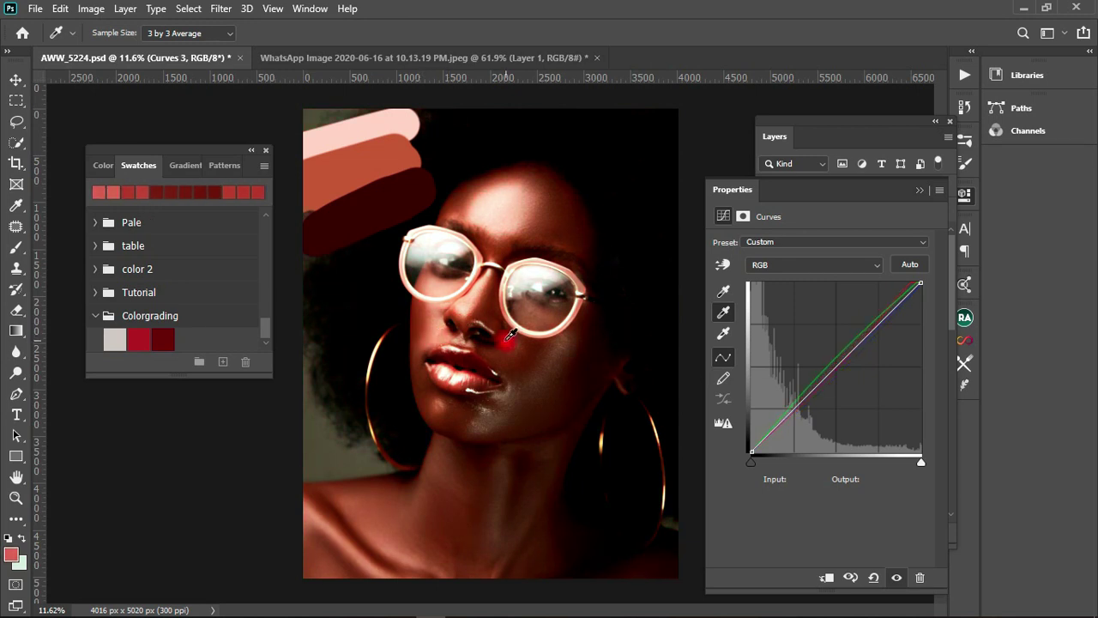
click(519, 338)
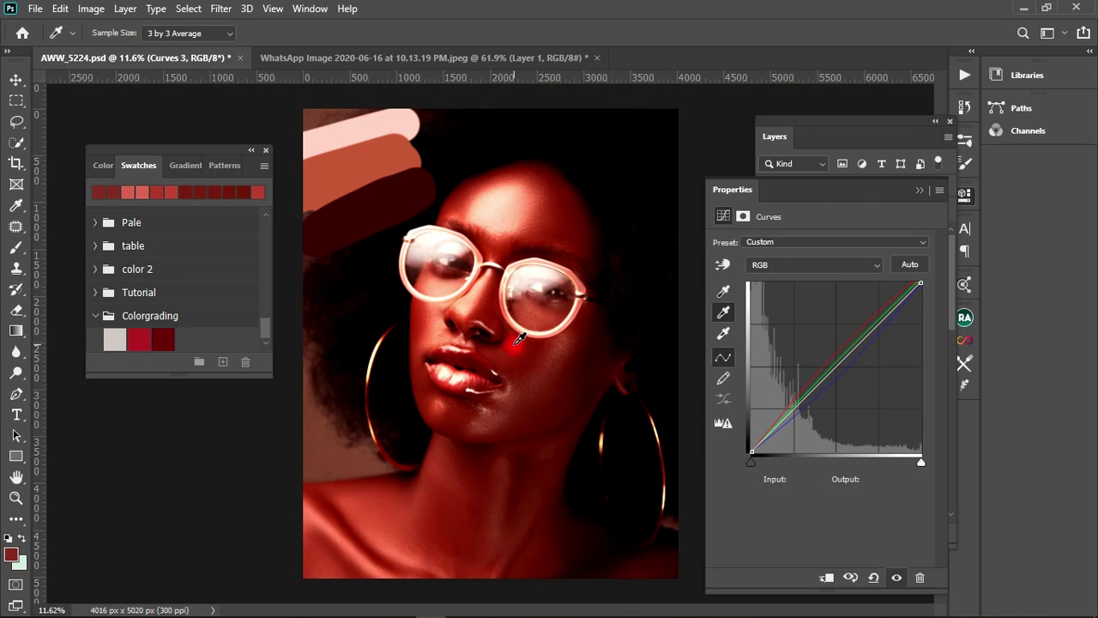
click(513, 336)
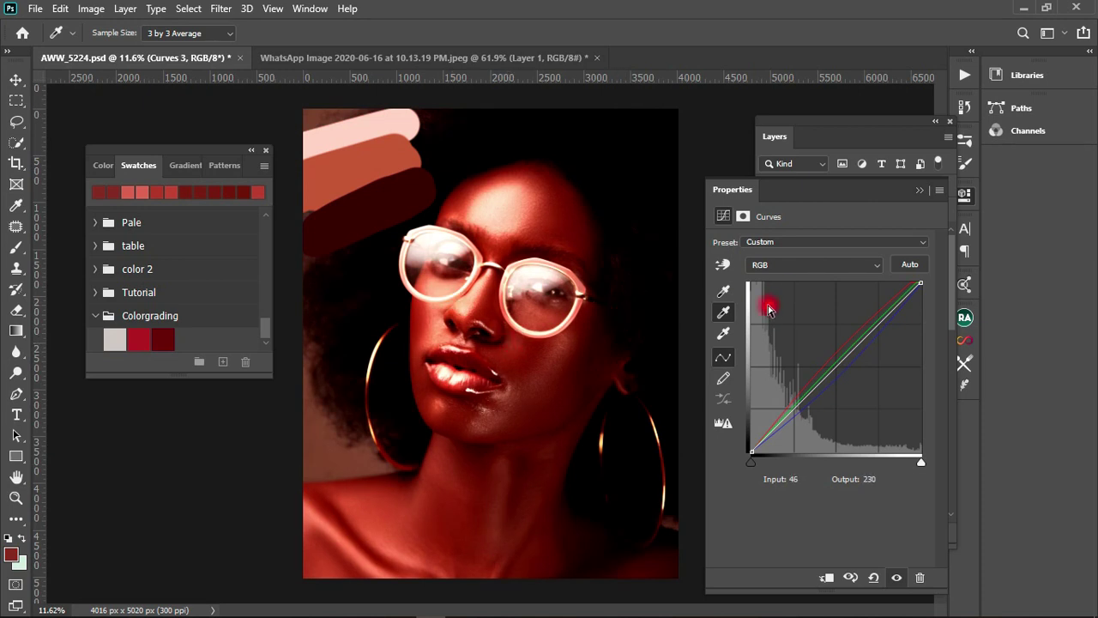
Set the Curves shadow target color to #361419 from the dark maroon stroke, without saving it as default
double_click(718, 295)
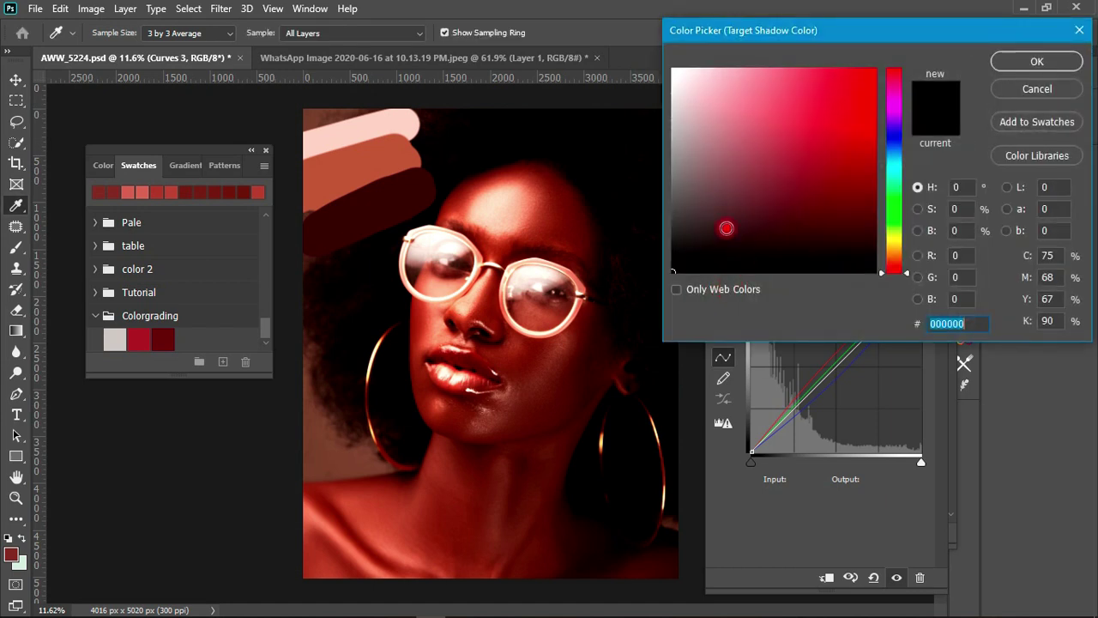
click(384, 212)
click(1034, 65)
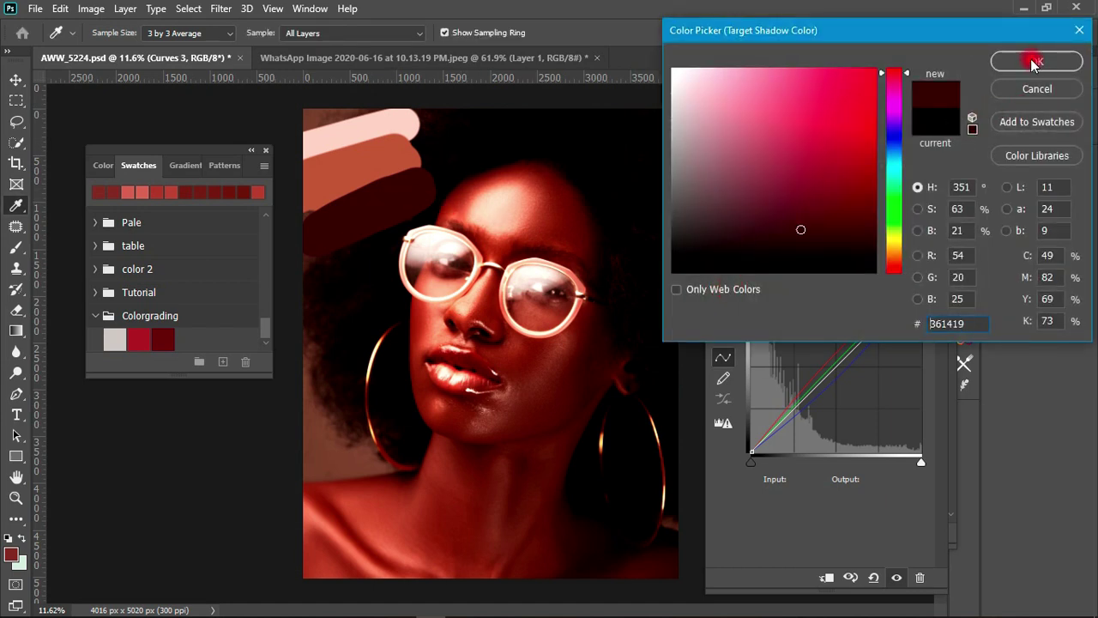
click(562, 250)
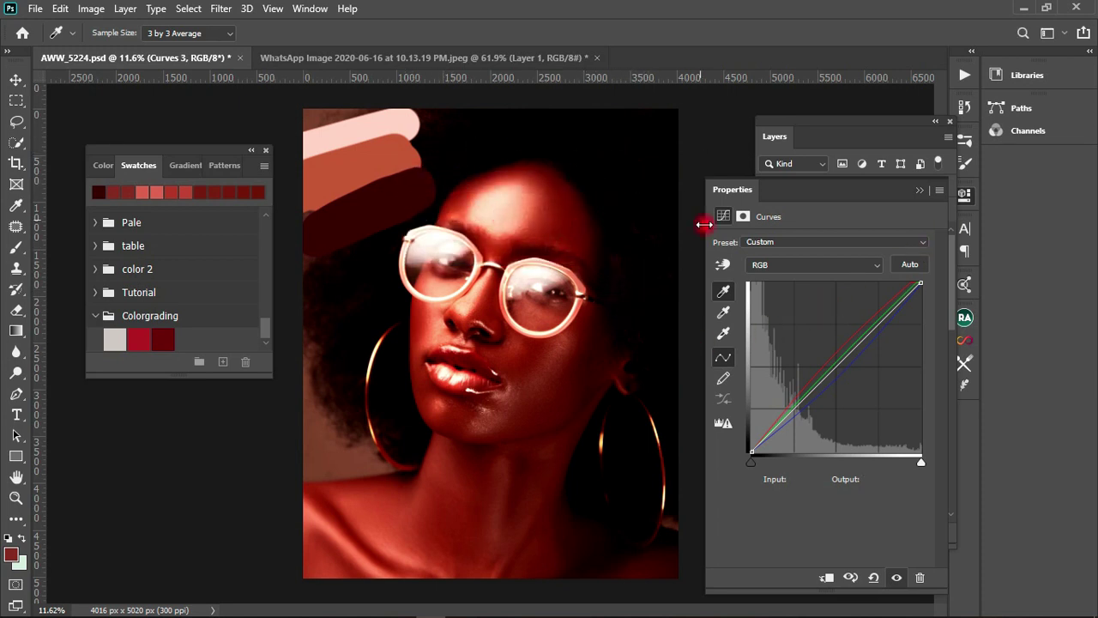
Try the shadow target on dark areas beside the neck, in the hair and above the shoulder
click(585, 502)
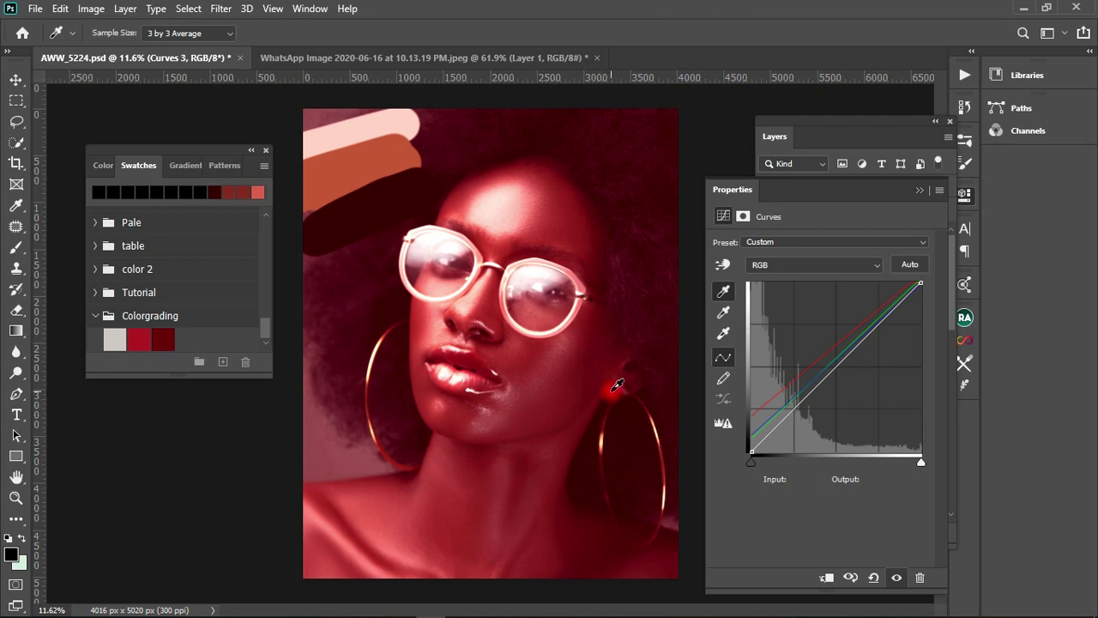
click(619, 254)
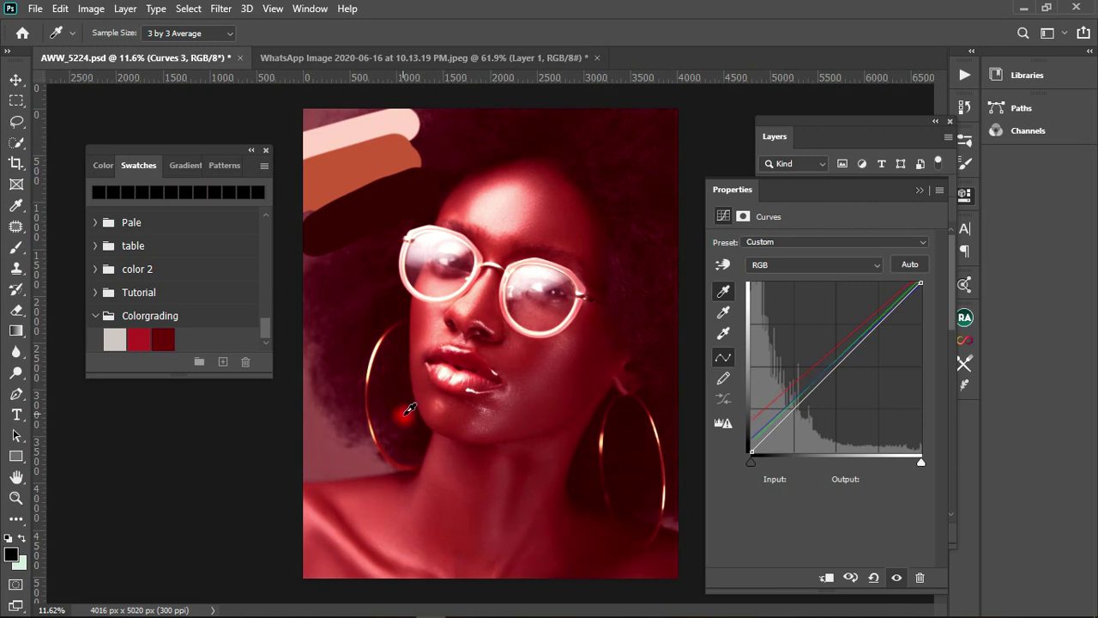
click(374, 481)
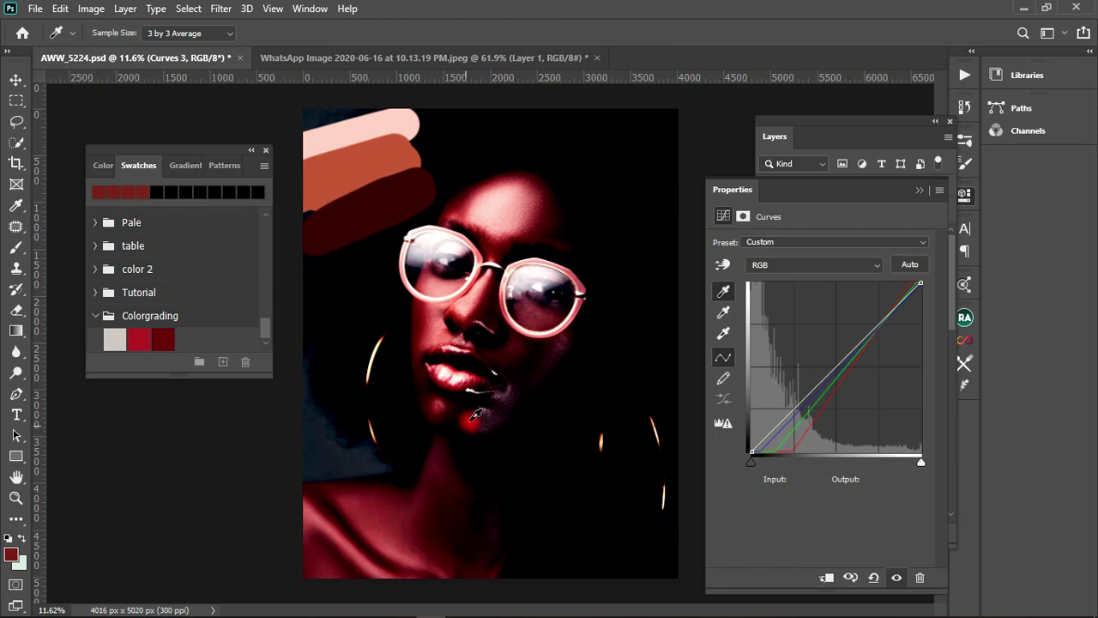
Try the shadow target on different points of the forehead, from its upper edge to the brow
click(476, 182)
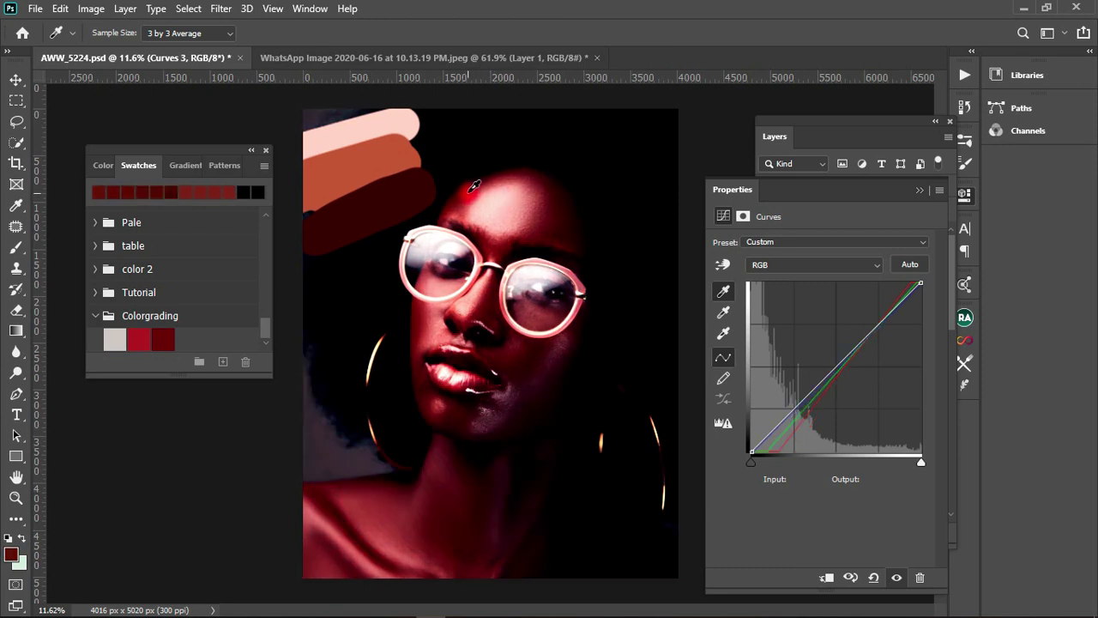
click(508, 183)
click(554, 197)
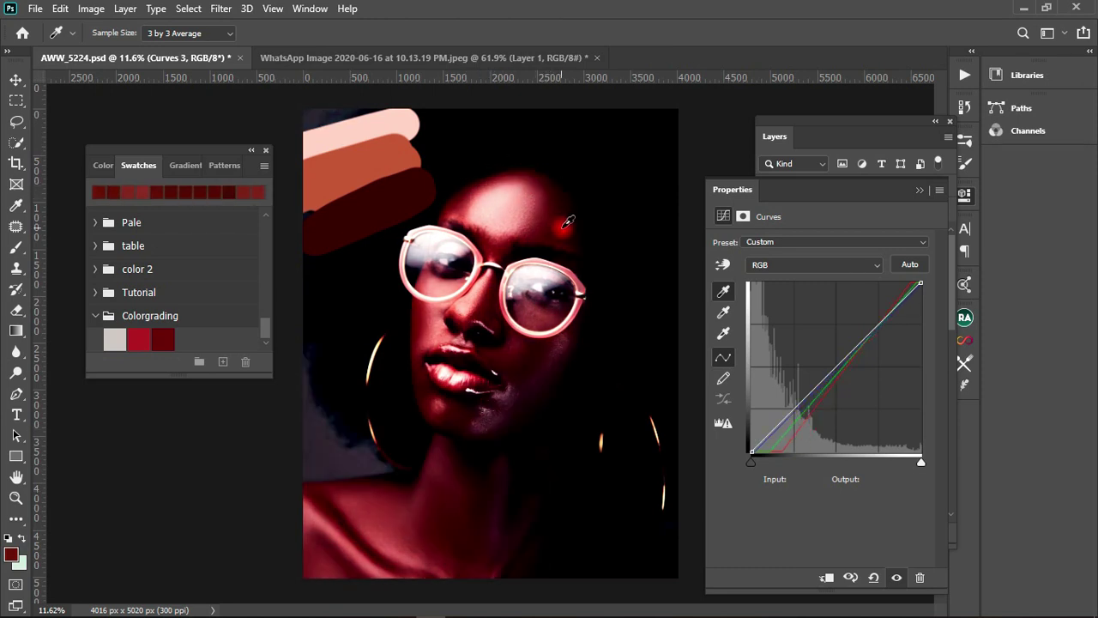
click(569, 220)
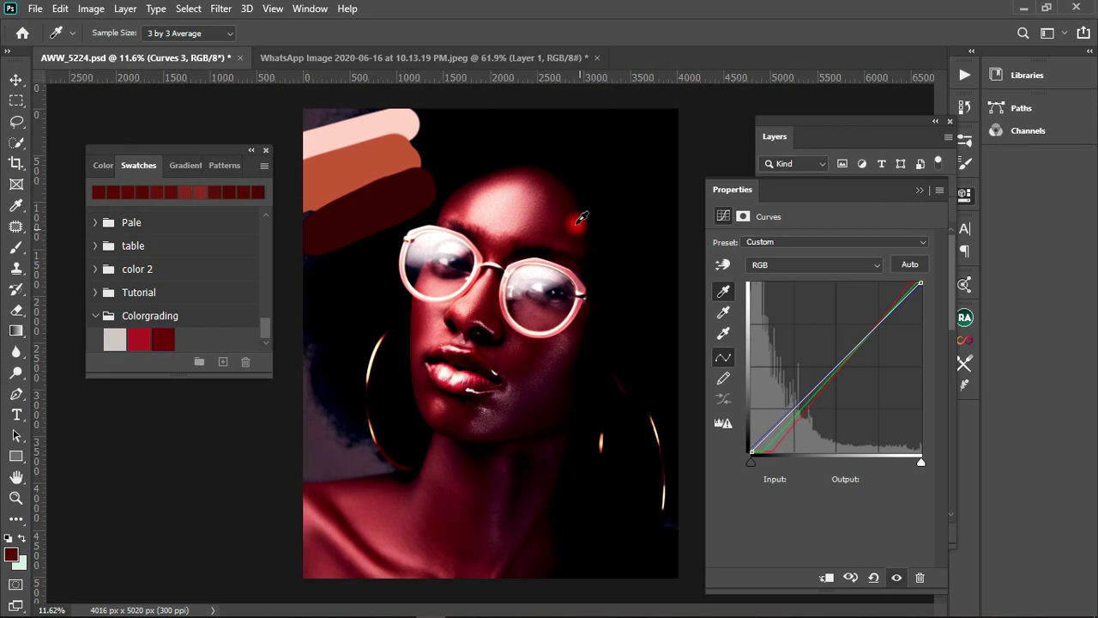
click(516, 174)
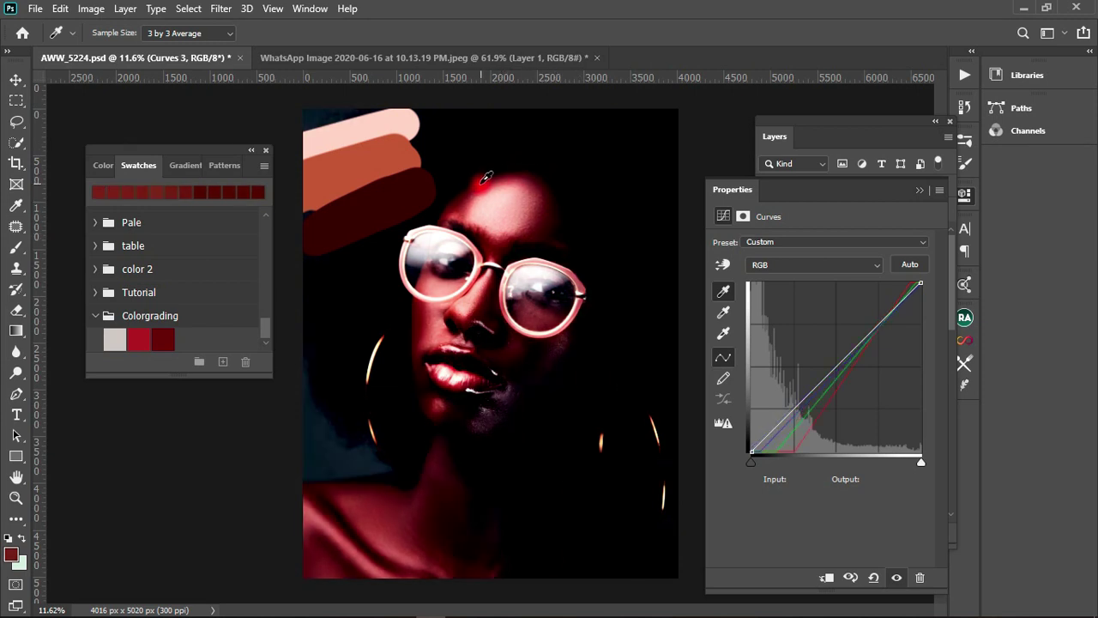
click(482, 178)
click(479, 184)
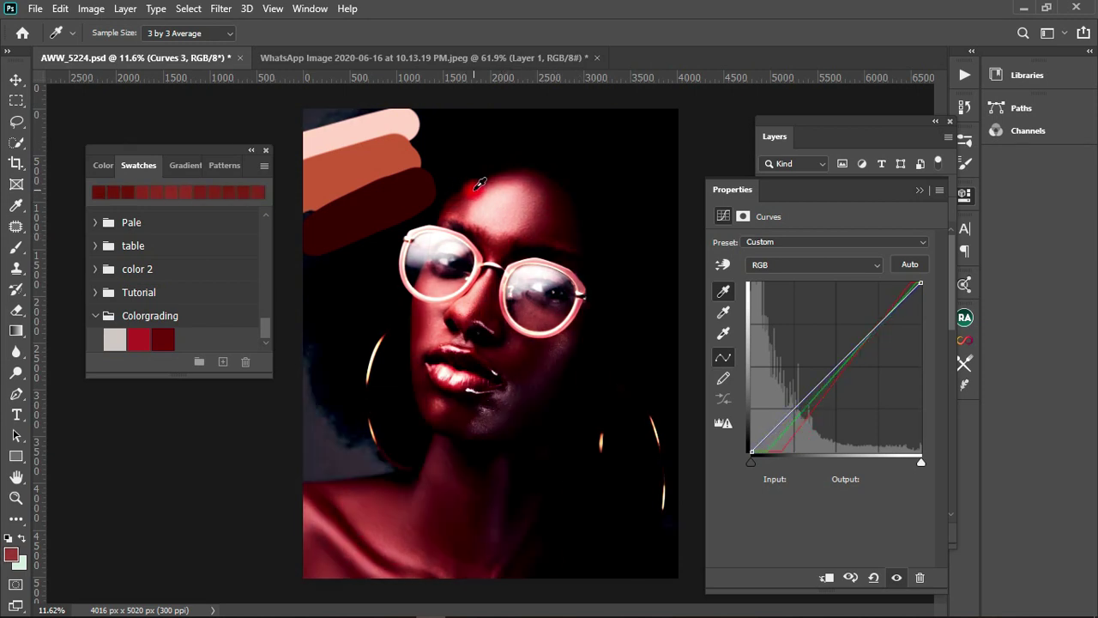
click(478, 185)
click(507, 181)
click(544, 197)
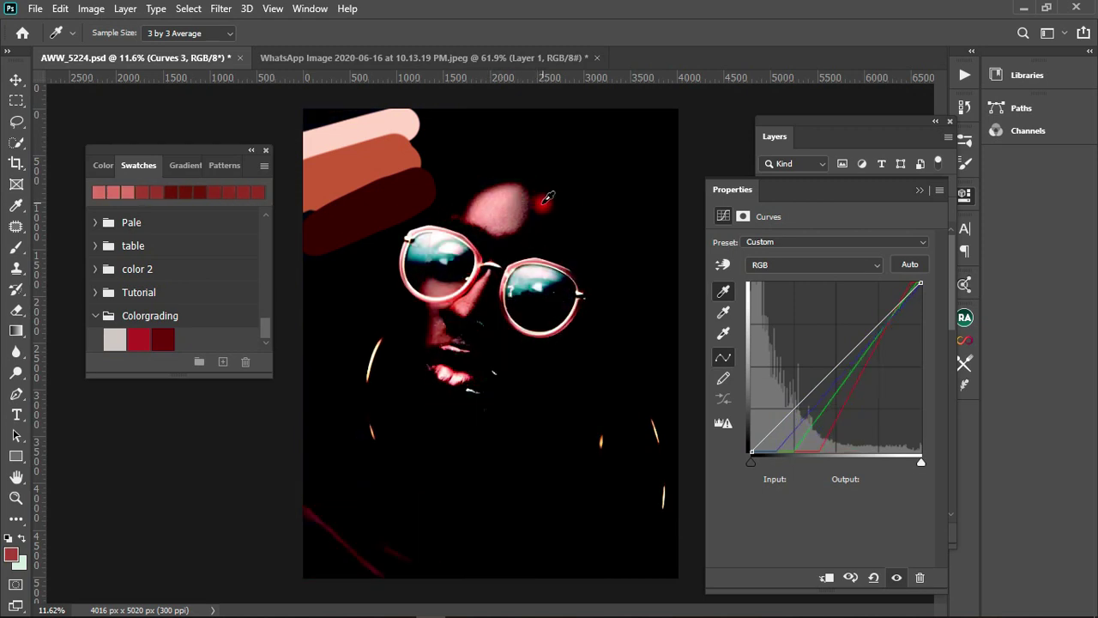
click(548, 225)
click(572, 248)
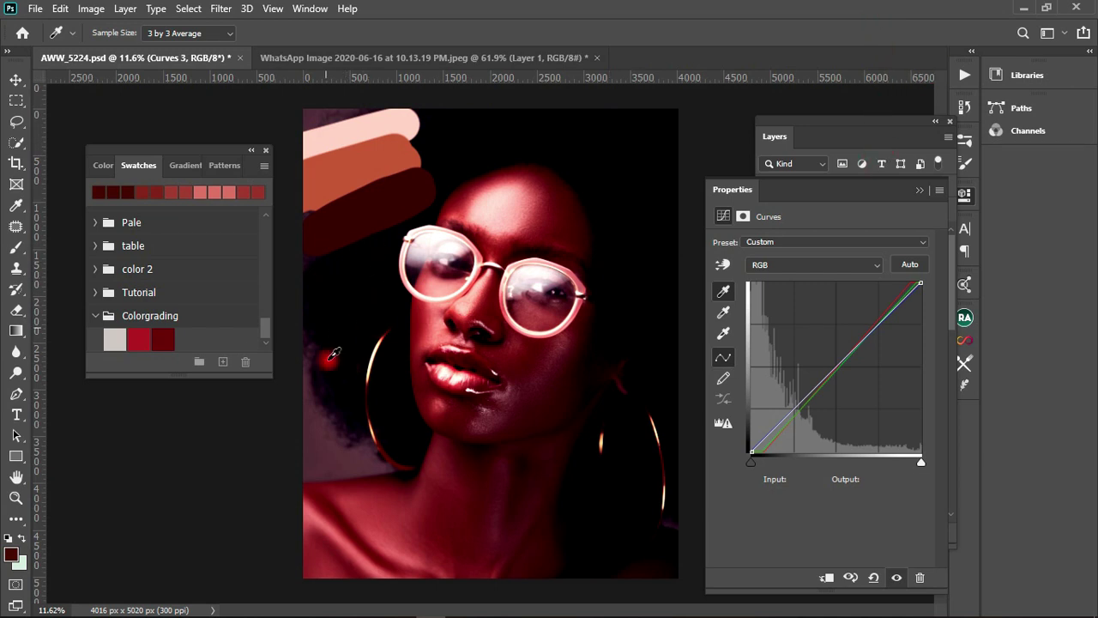
Apply the shadow target to shaded skin near the ear, on the neck and along the jaw, ending on the jawline below the lips
click(585, 346)
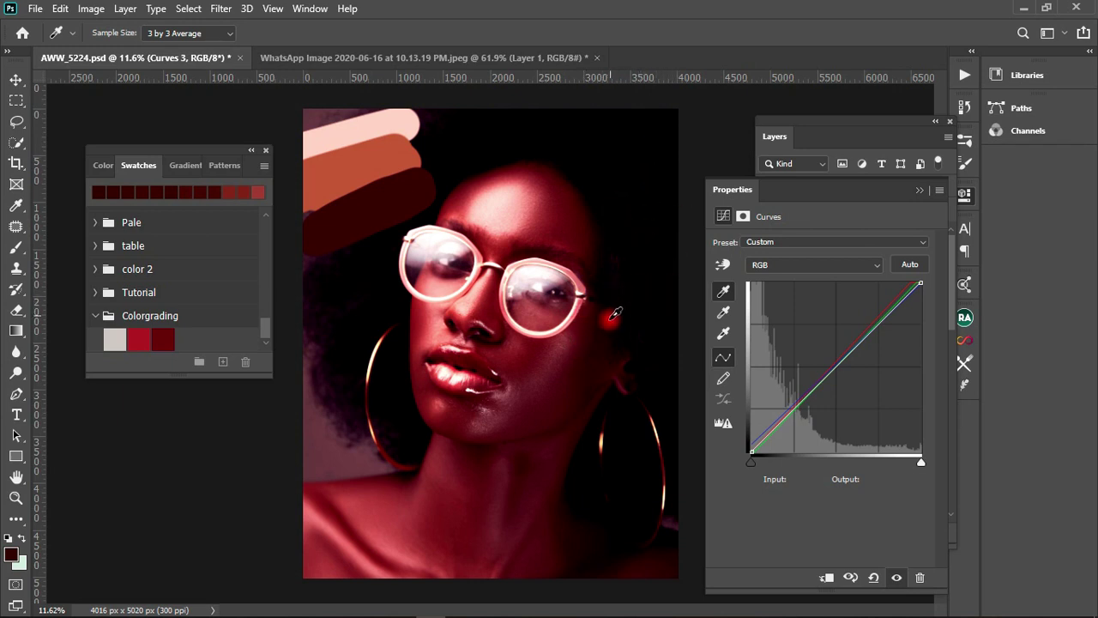
click(612, 354)
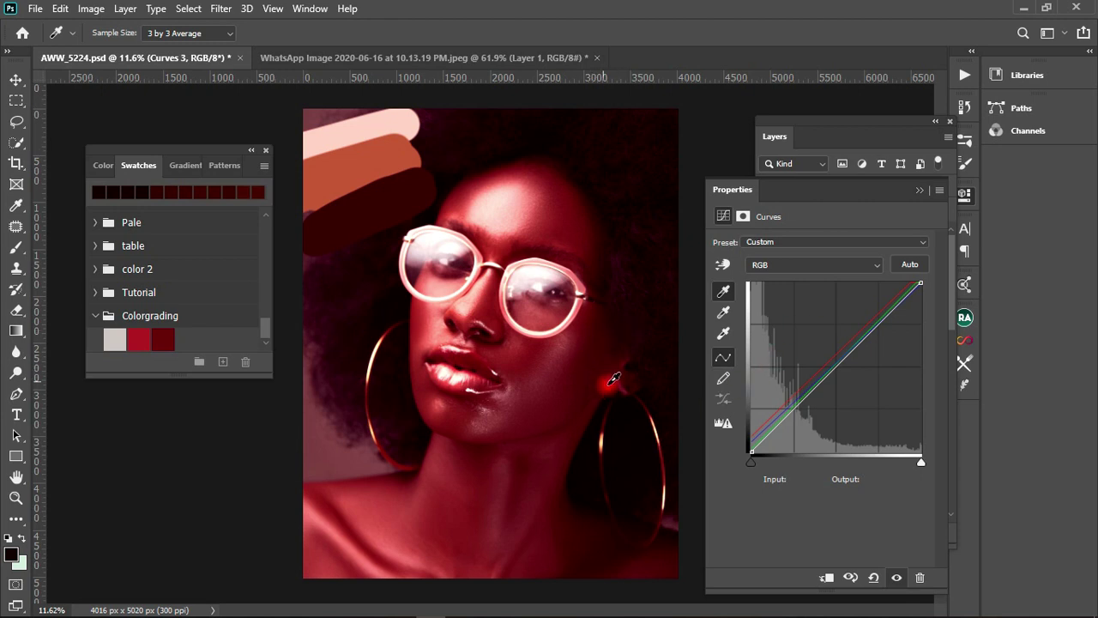
click(574, 419)
click(557, 527)
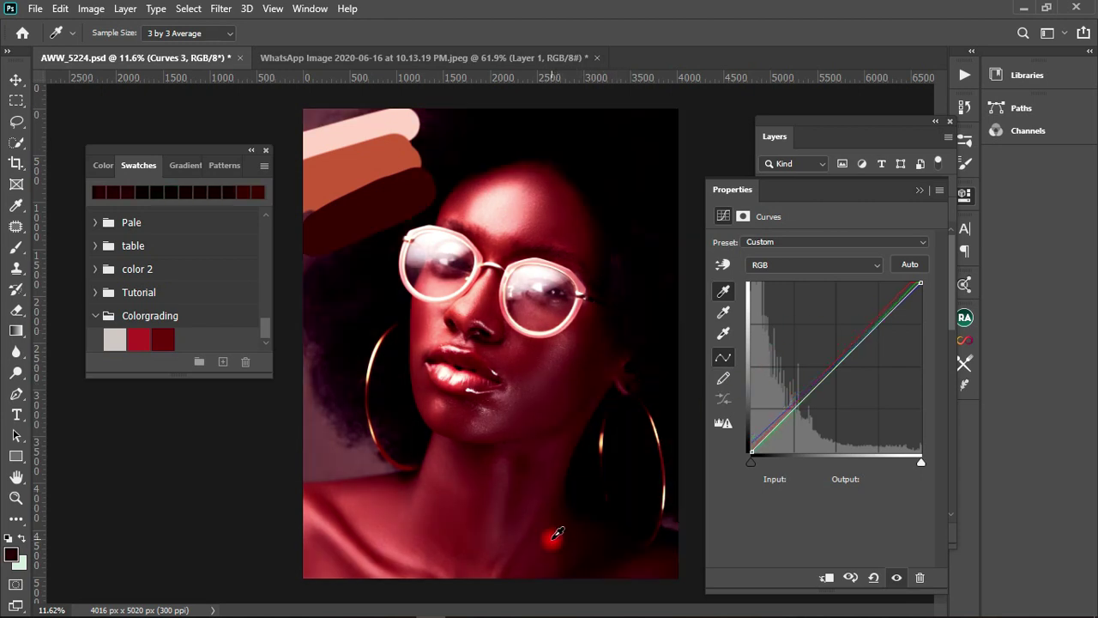
click(562, 518)
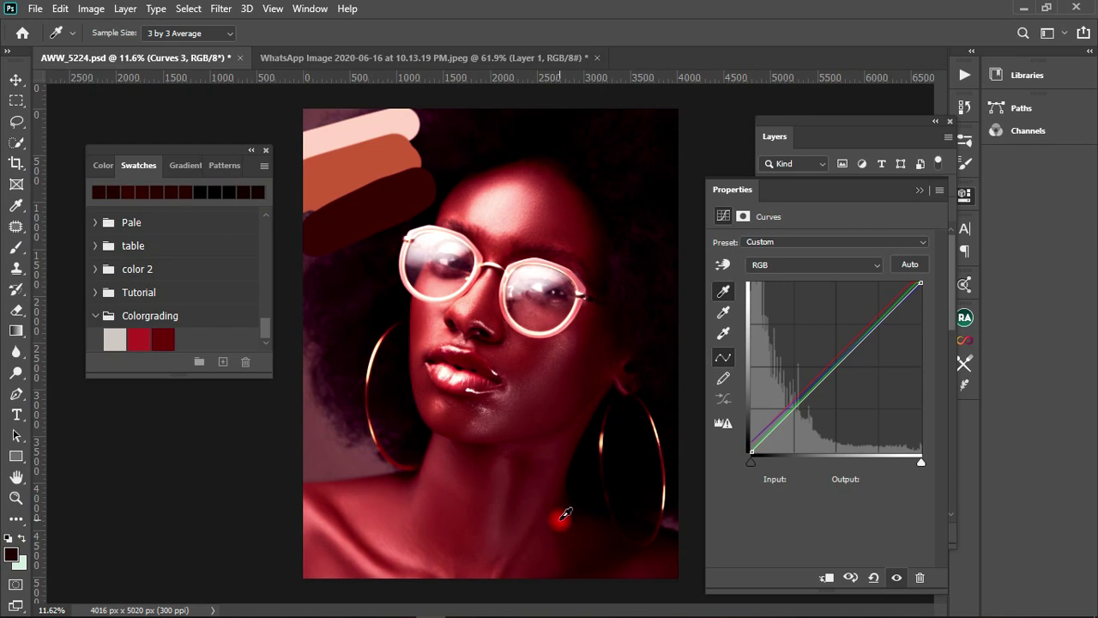
click(417, 382)
click(421, 390)
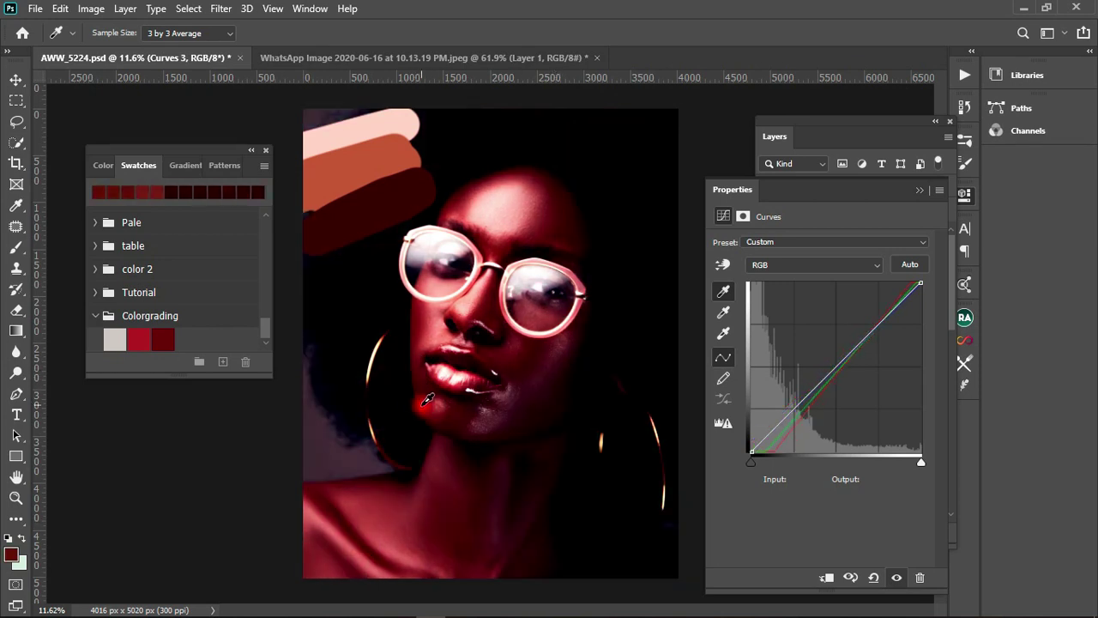
click(431, 409)
click(433, 422)
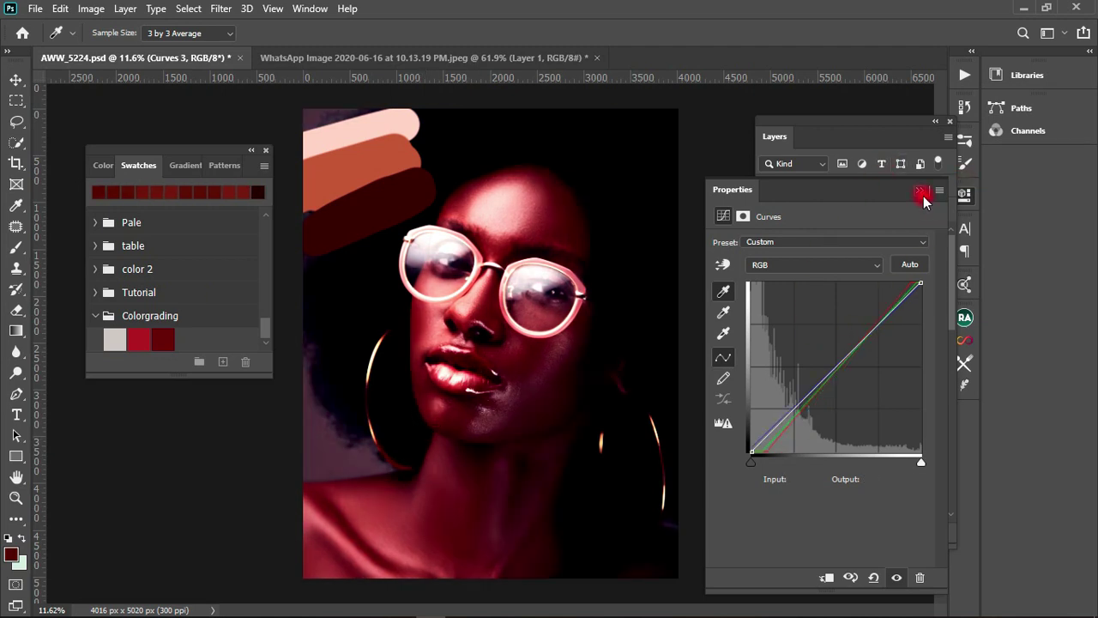
Hide the color-stroke layer, Layer 10, and set the Curves 3 layer's opacity to 55%, comparing the image with and without the curves
click(918, 194)
click(768, 237)
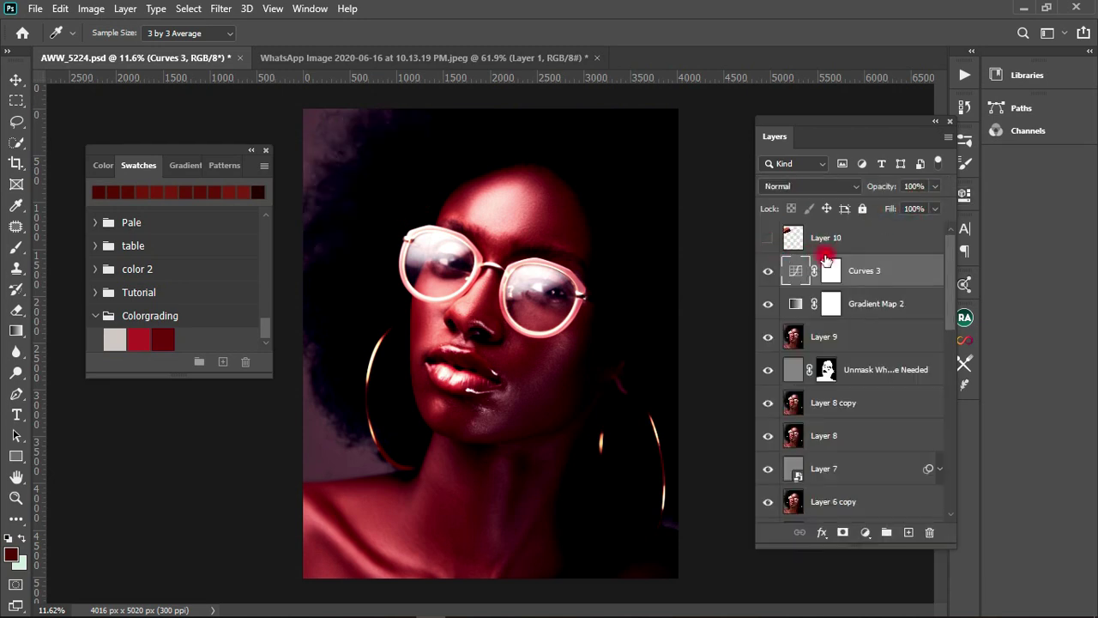
click(933, 187)
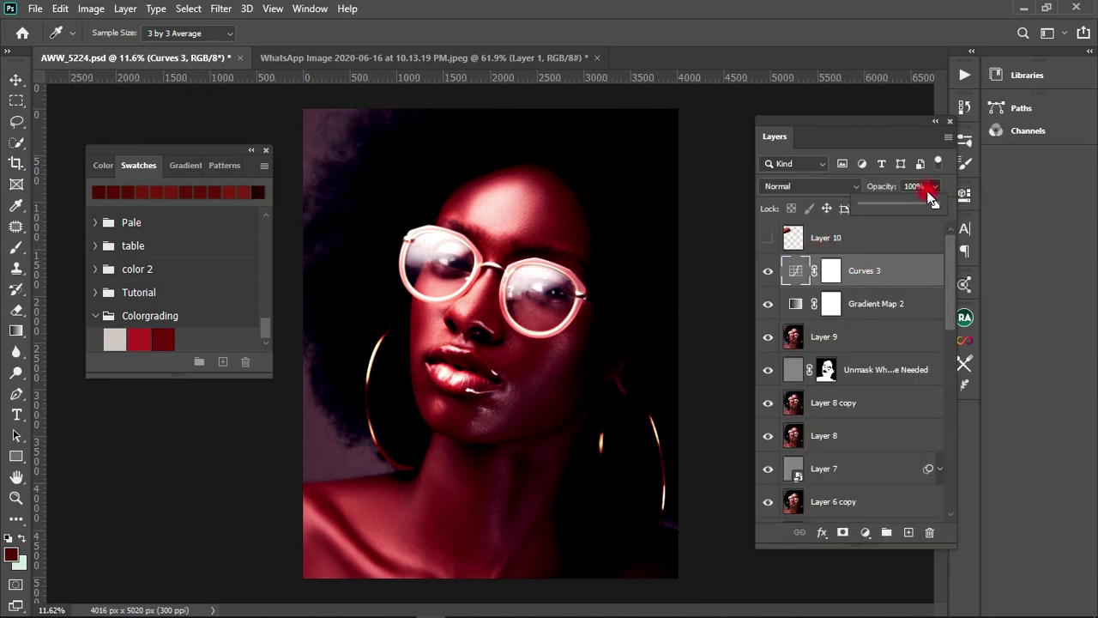
drag(934, 212, 904, 206)
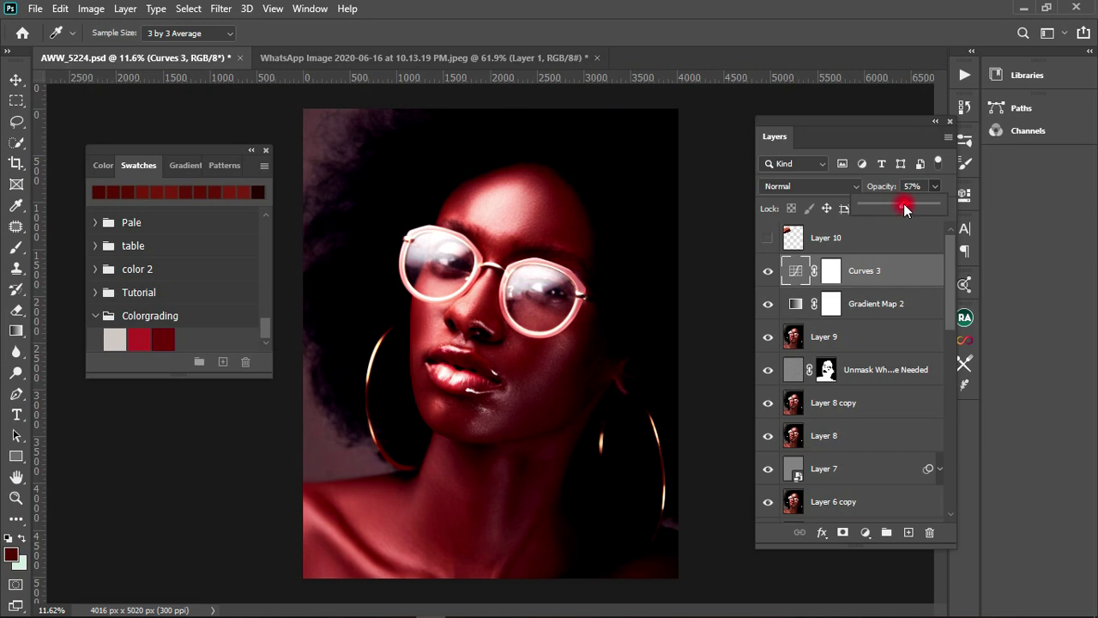
drag(902, 203, 901, 204)
click(767, 271)
click(768, 271)
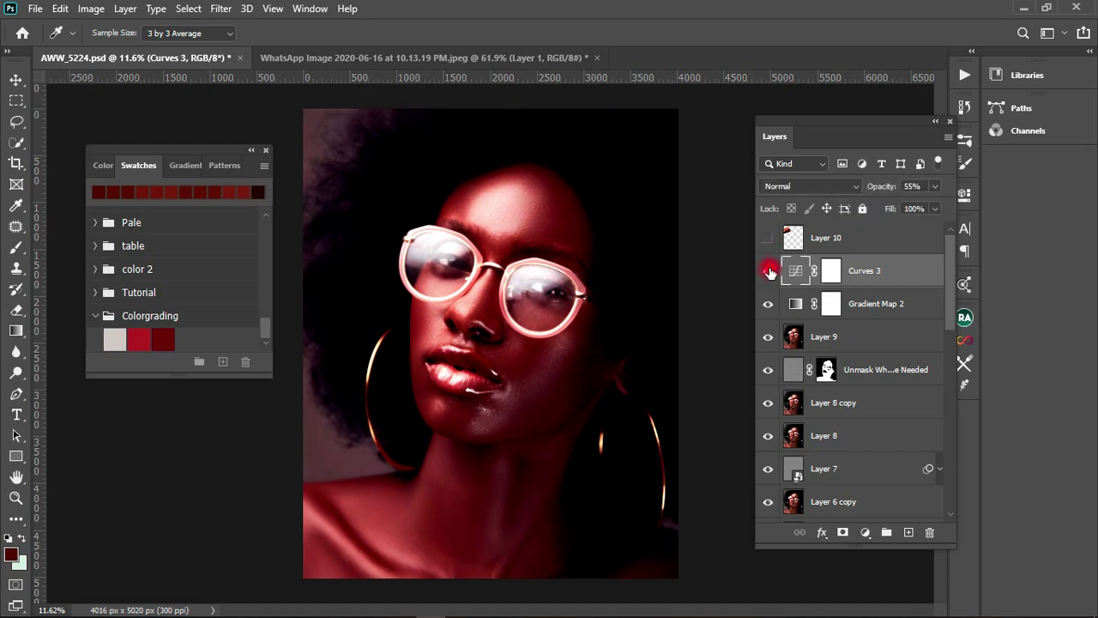
Group the Curves 3 and Gradient Map 2 layers together
shift+click(891, 307)
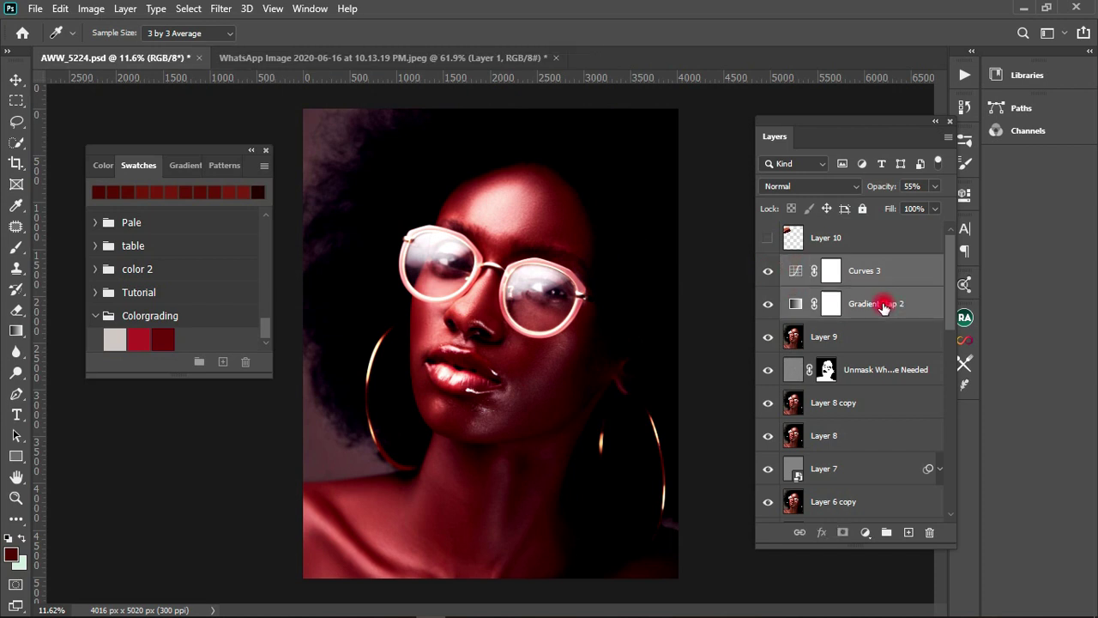
key(ctrl+g)
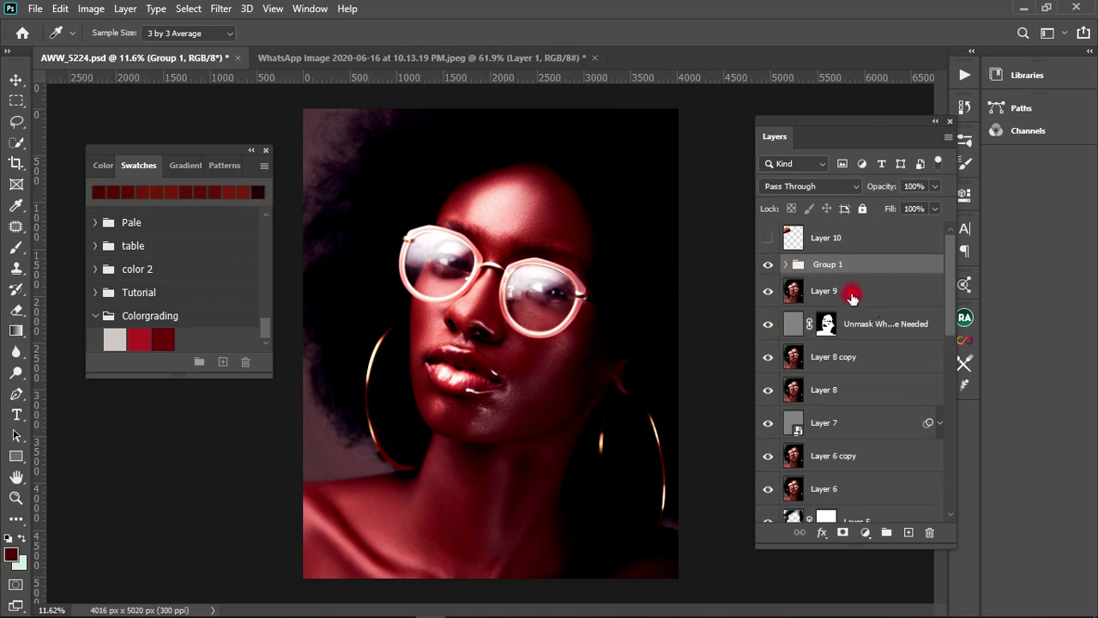
Compare the portrait before and after grading by repeatedly isolating Layer 9 and restoring the other visible layers
click(768, 292)
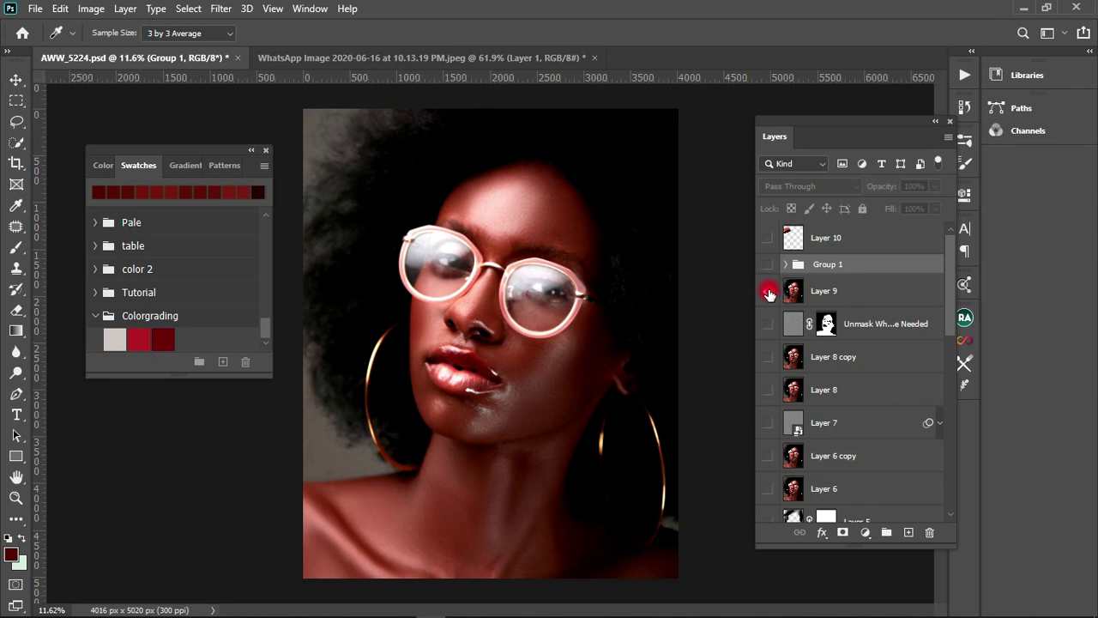
alt+click(769, 293)
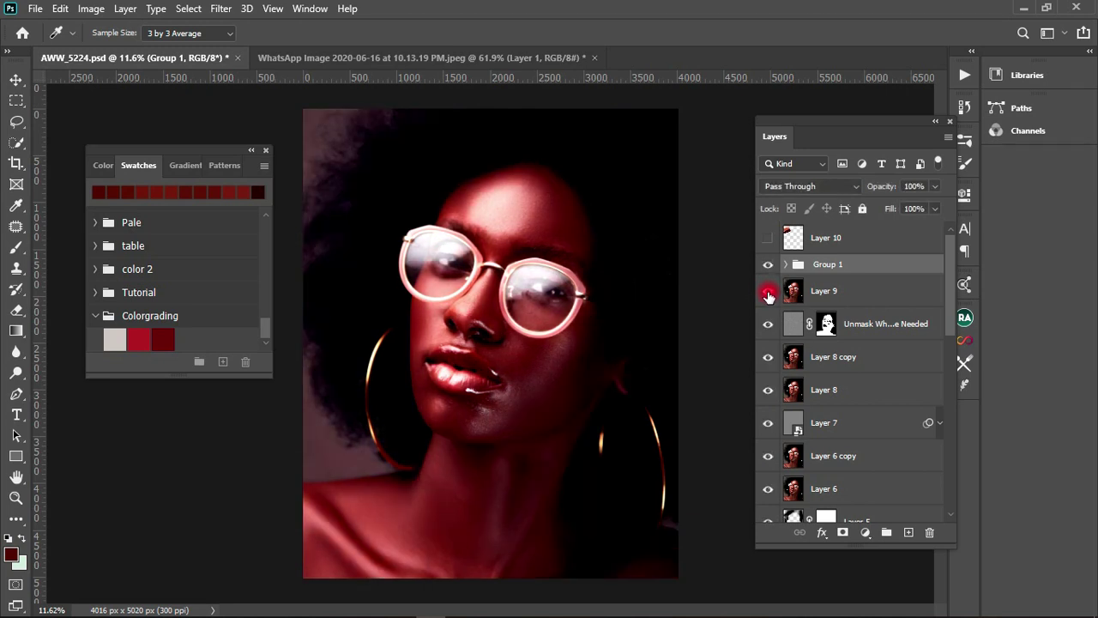
alt+click(768, 292)
alt+click(768, 293)
alt+click(770, 293)
alt+click(770, 293)
alt+click(769, 293)
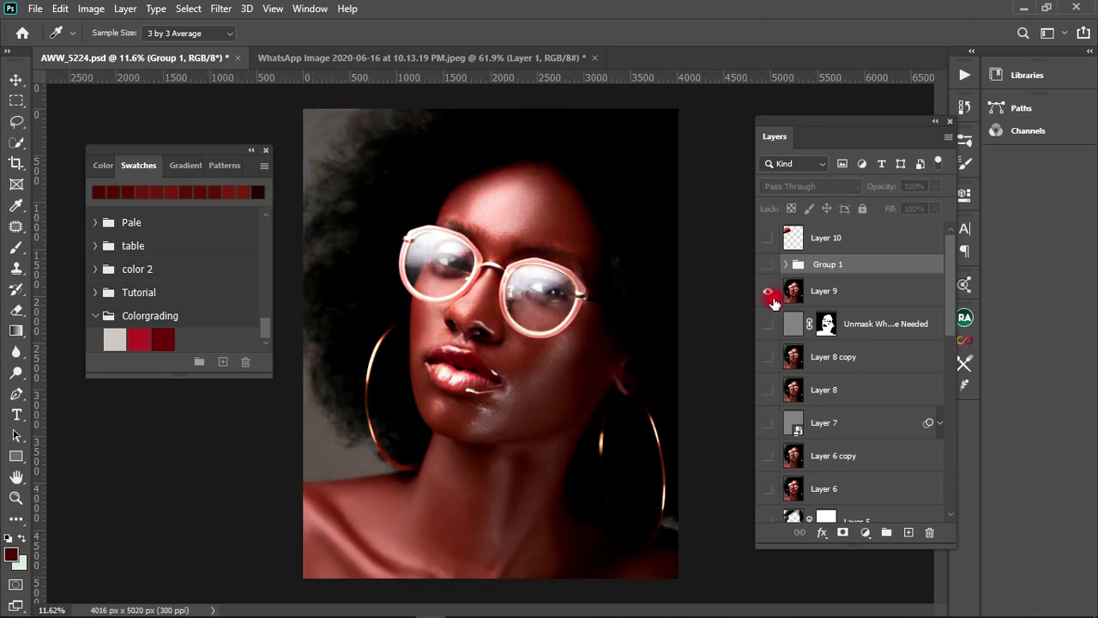
alt+click(770, 293)
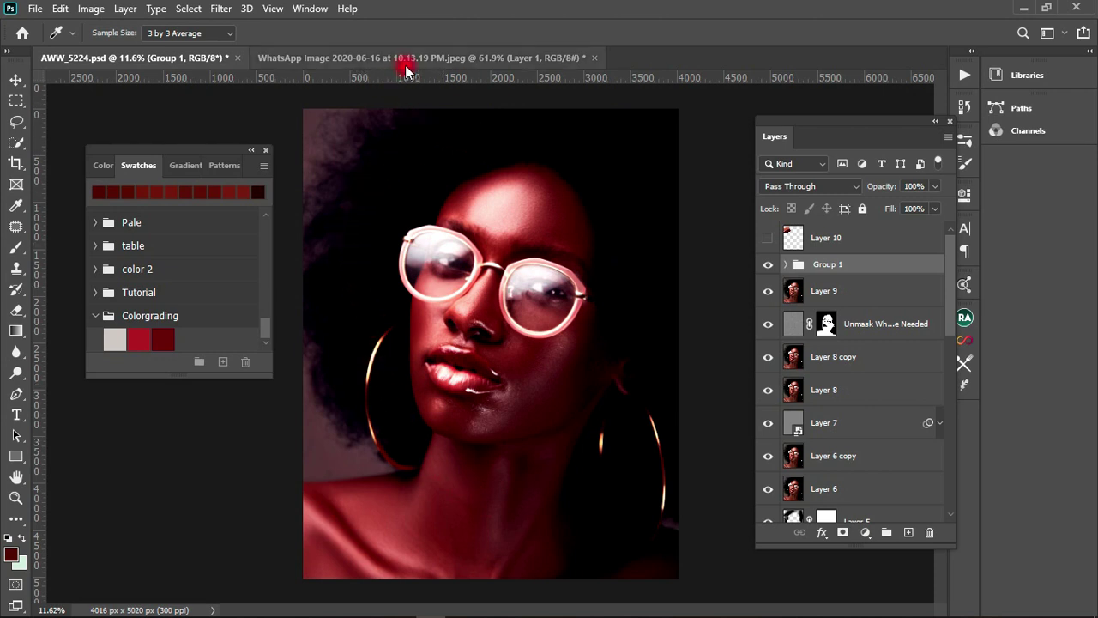
Check the couple reference photo, return to AWW_5224.psd and compare the portrait with Group 1 hidden and shown
click(535, 59)
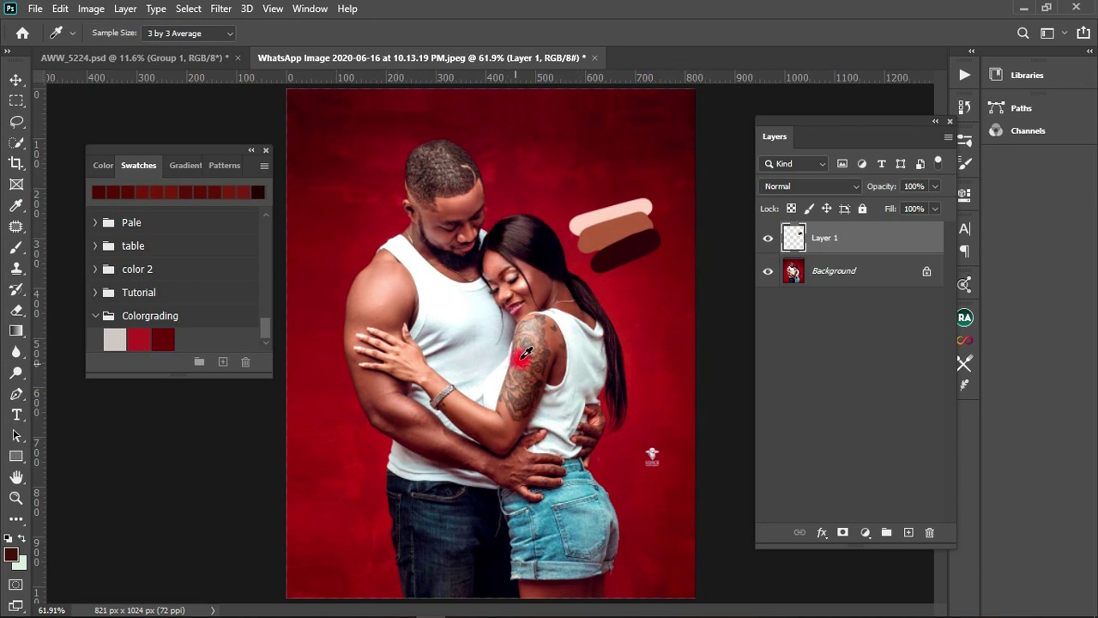
click(213, 60)
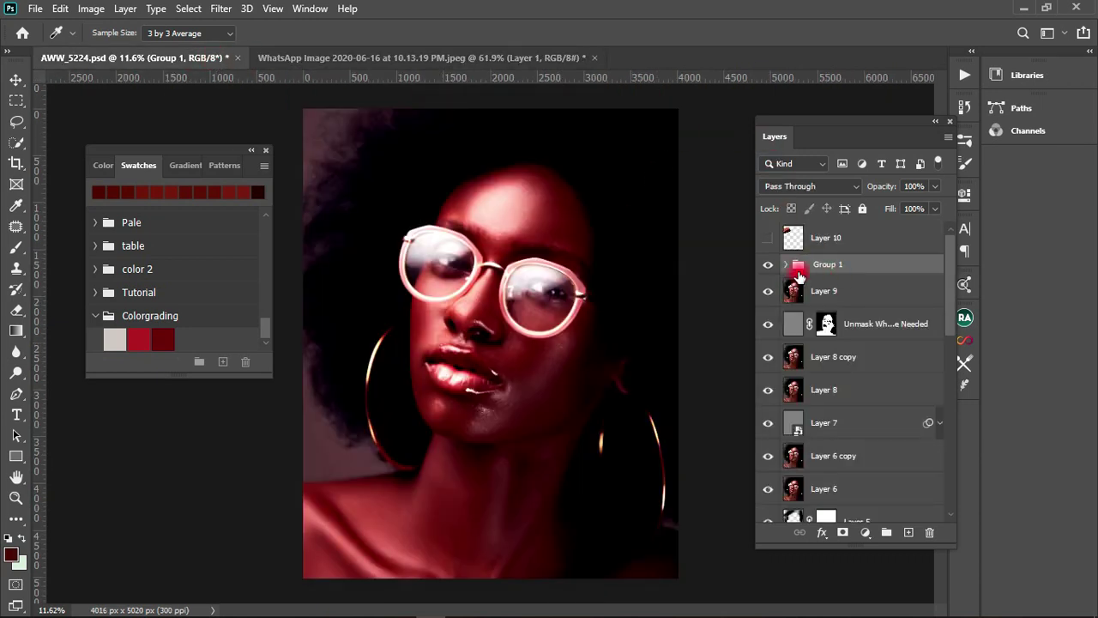
click(769, 267)
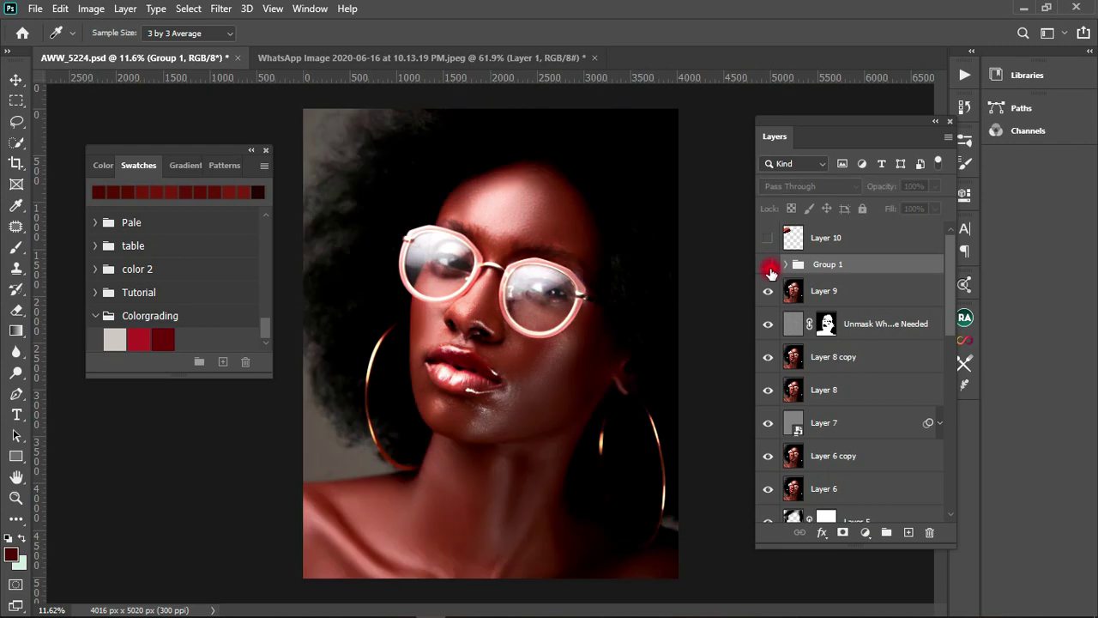
click(769, 268)
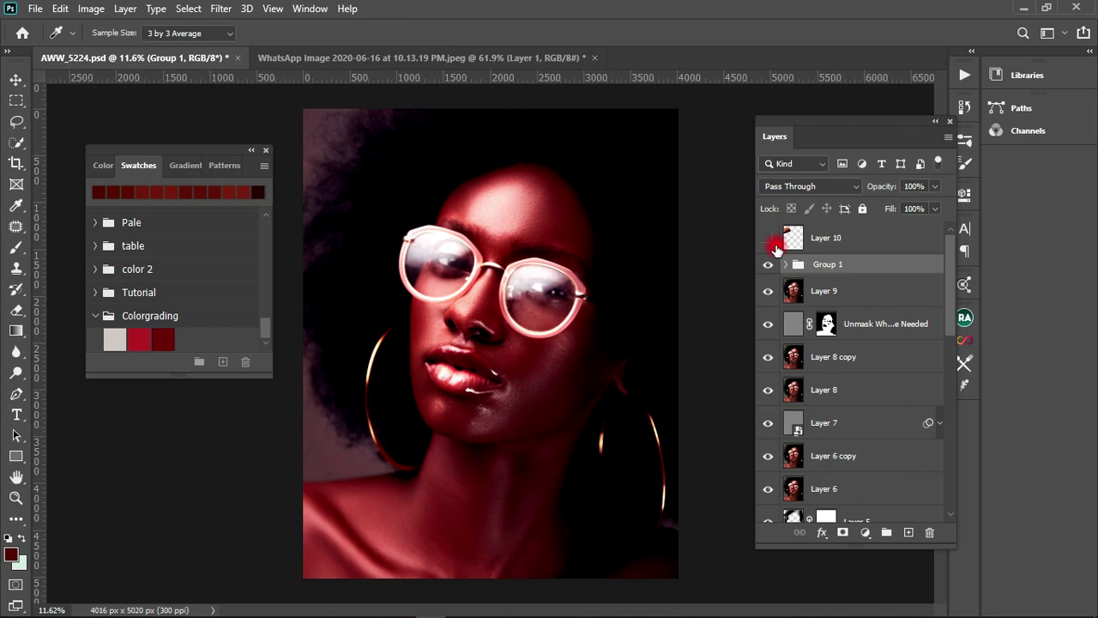
click(775, 247)
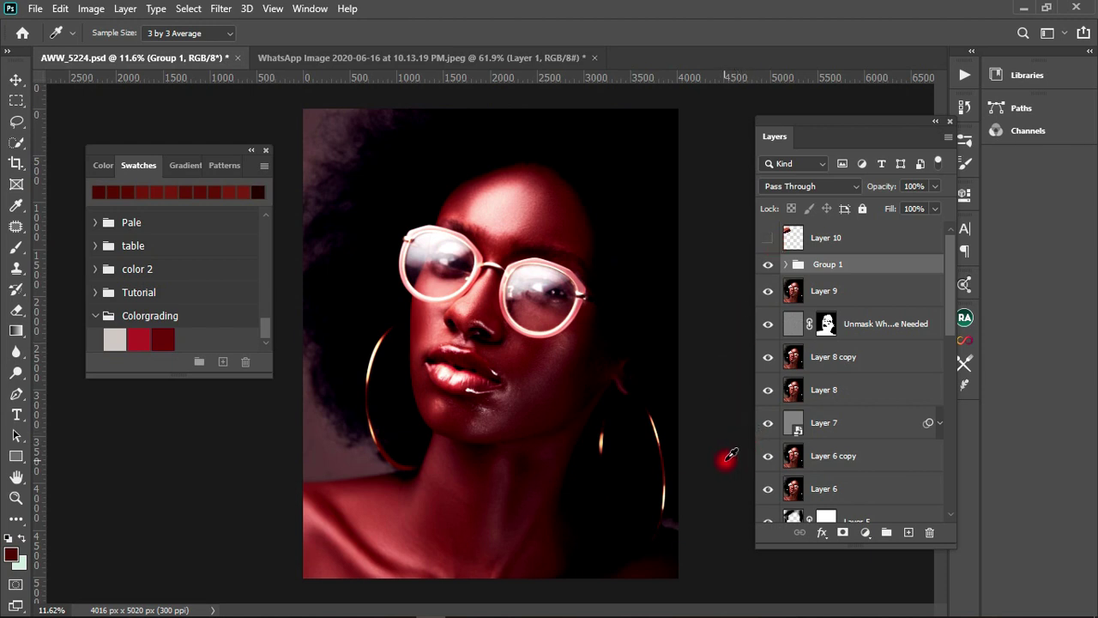